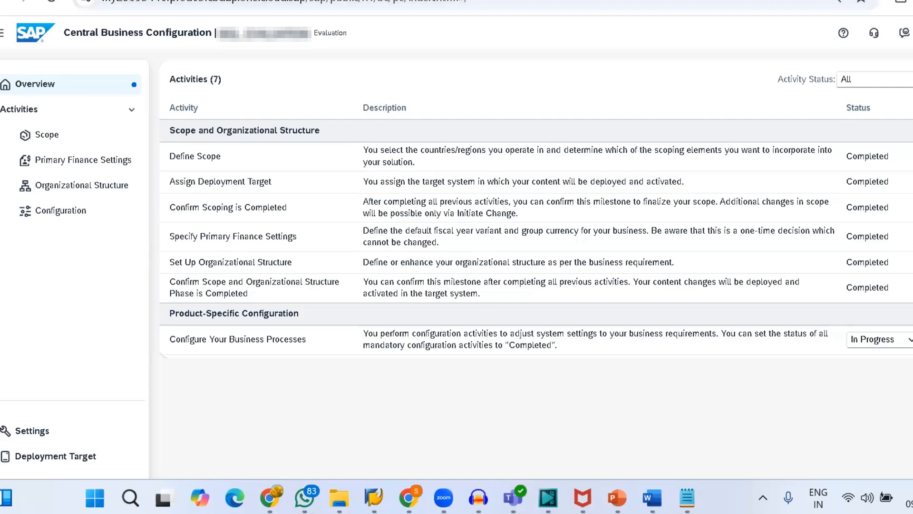
Step: Open the business process configuration activities and search them for BATCH
click(54, 214)
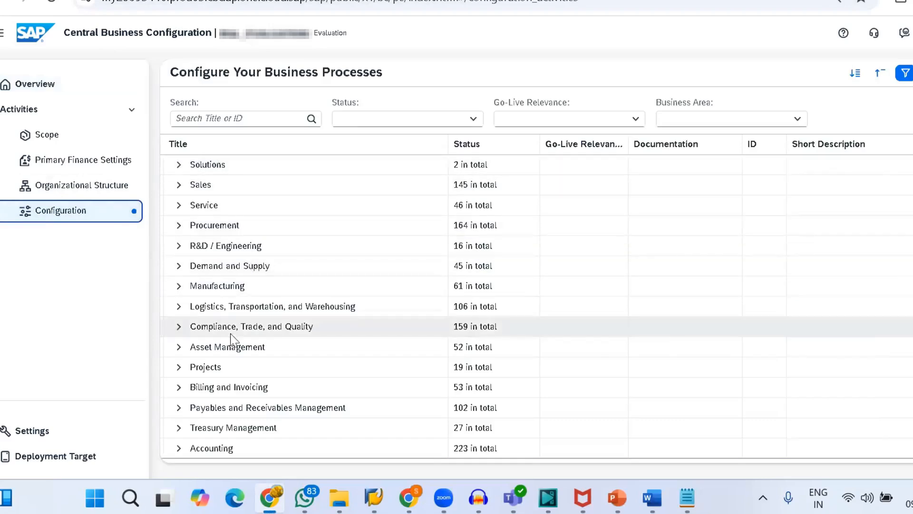
scroll(233, 342, down, 1)
scroll(233, 340, up, 1)
scroll(242, 266, down, 1)
scroll(242, 265, up, 1)
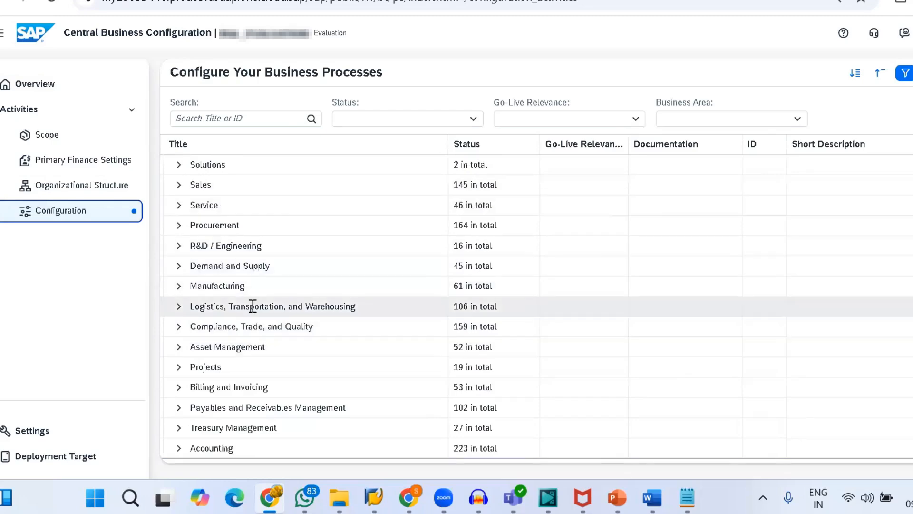
click(211, 119)
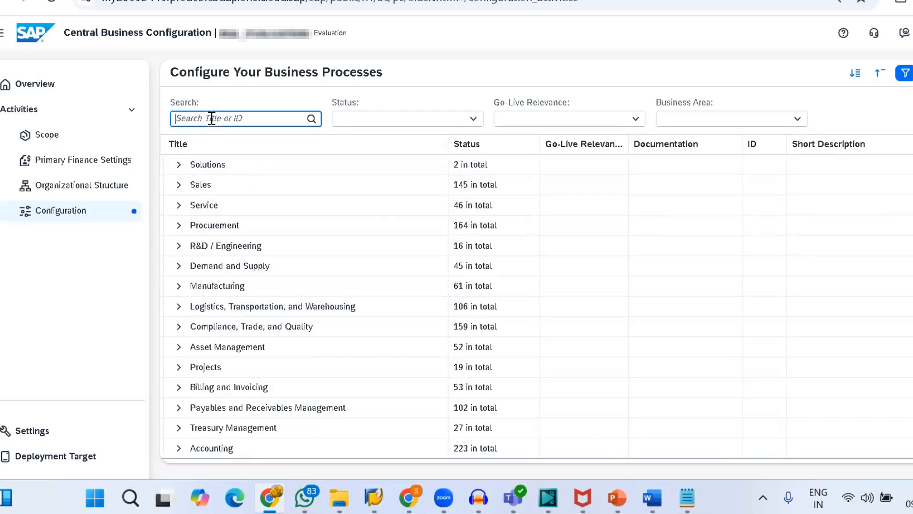
text(BATCH)
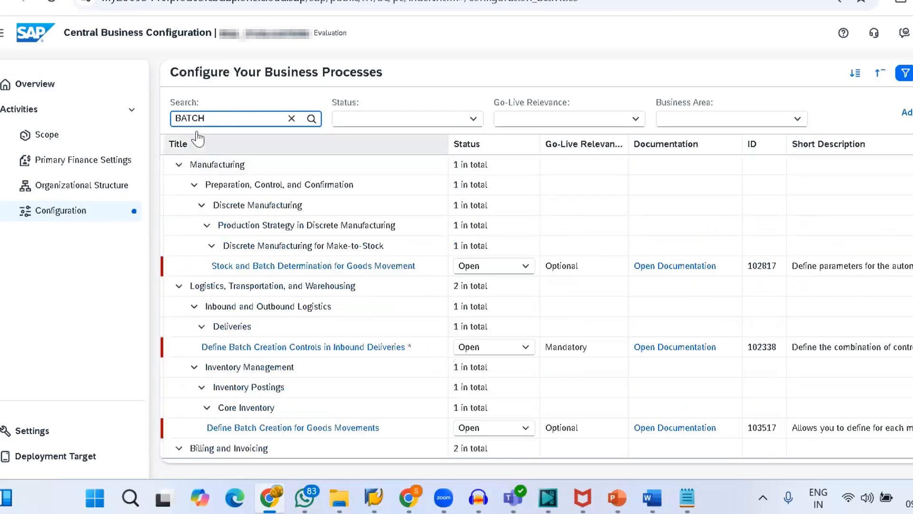
Step: Examine the batch-related configuration activities, from Batch Management through the batch determination groups, with the Title column widened for full names
scroll(224, 340, down, 5)
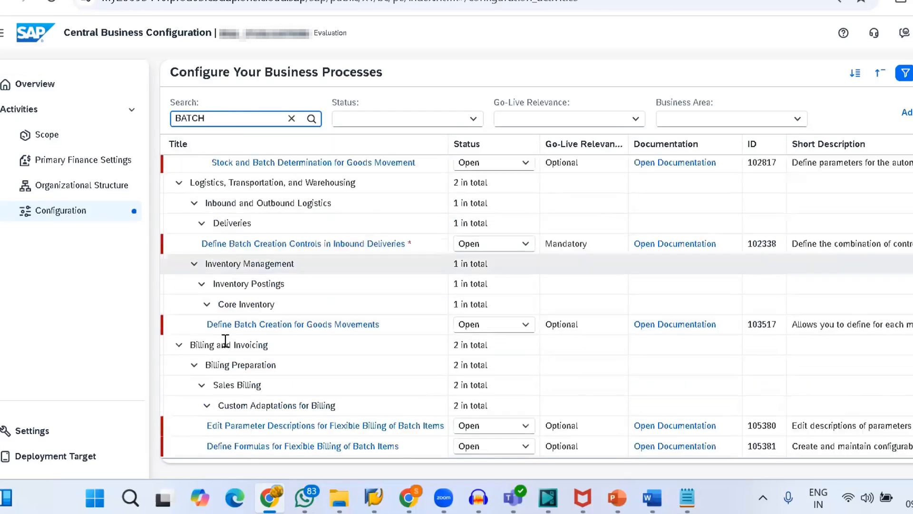
scroll(226, 340, down, 2)
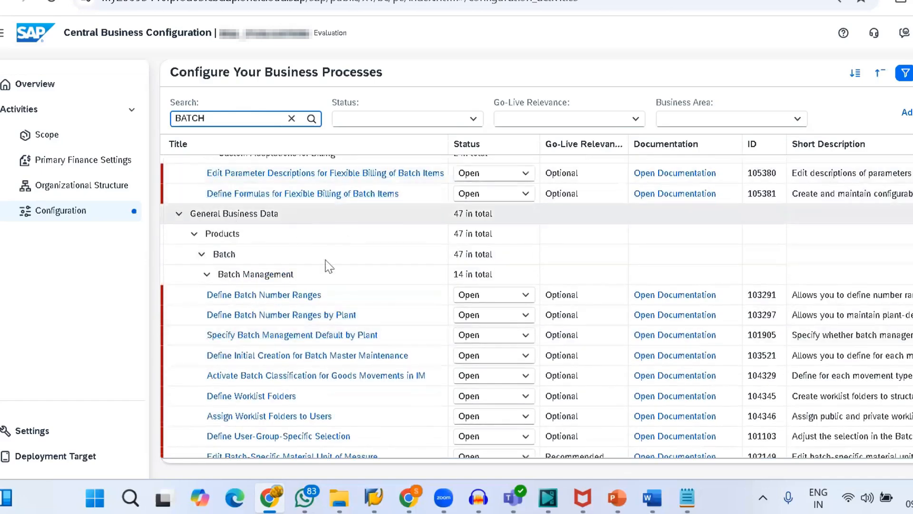
scroll(375, 289, down, 2)
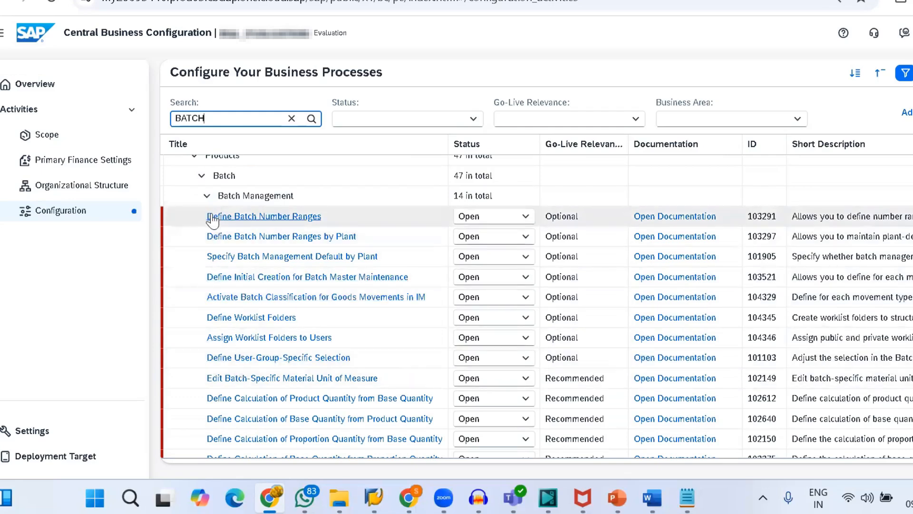
scroll(410, 271, down, 3)
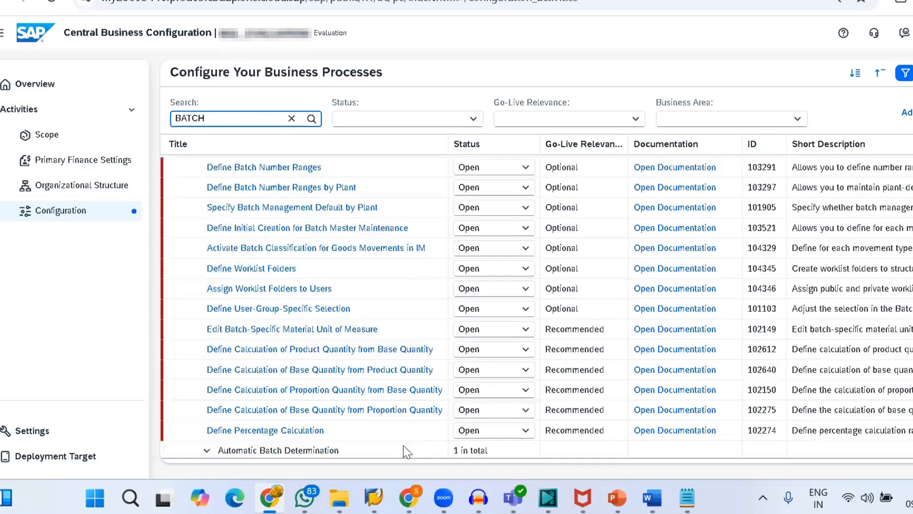
scroll(352, 414, down, 5)
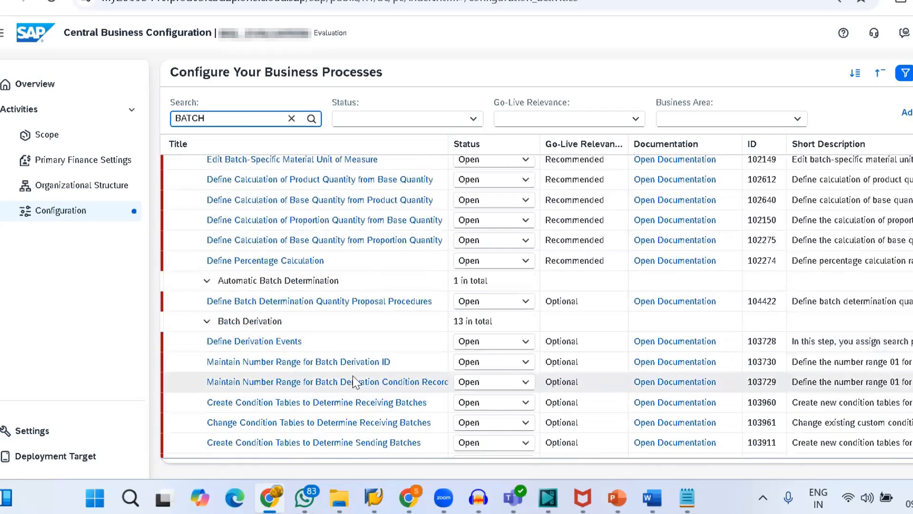
scroll(354, 382, down, 3)
scroll(355, 382, down, 12)
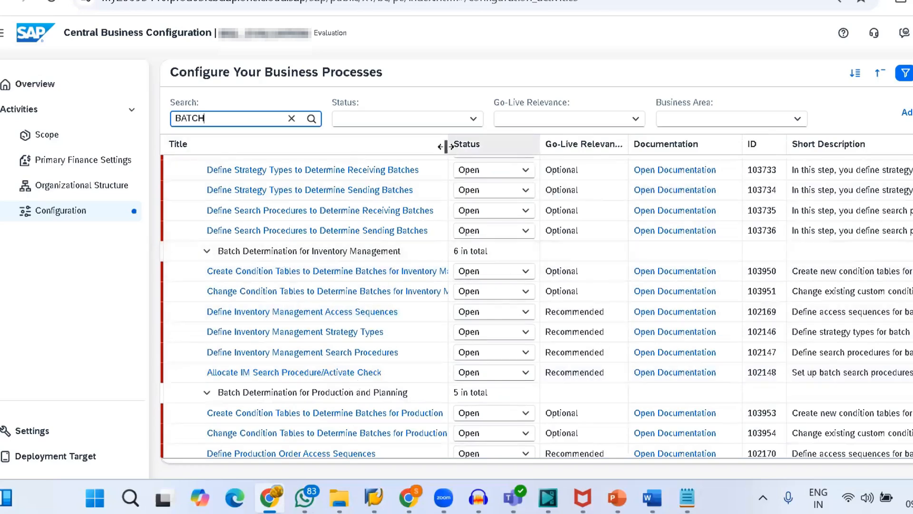
drag(448, 148, 531, 162)
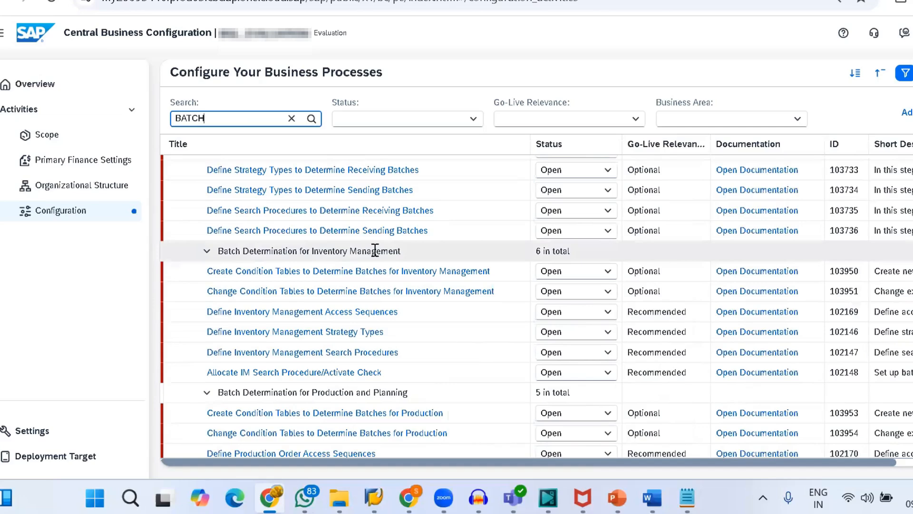
scroll(298, 380, down, 1)
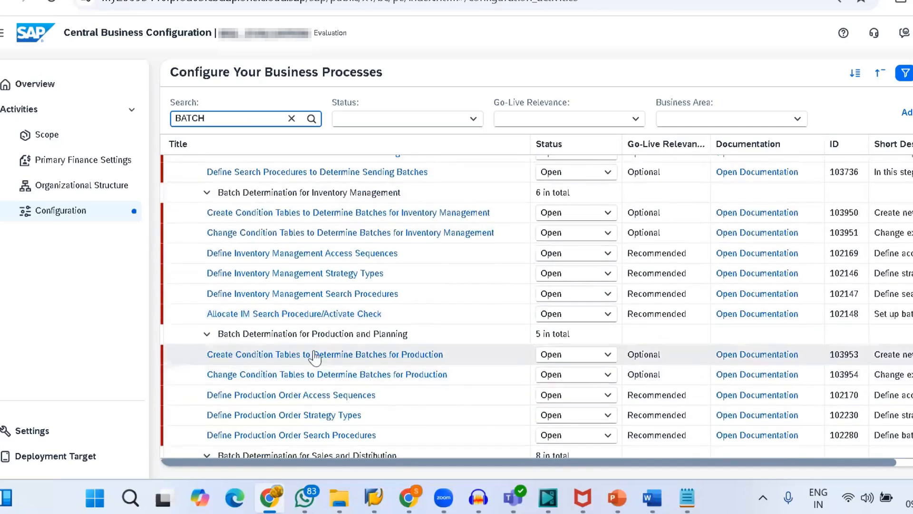
scroll(356, 338, down, 2)
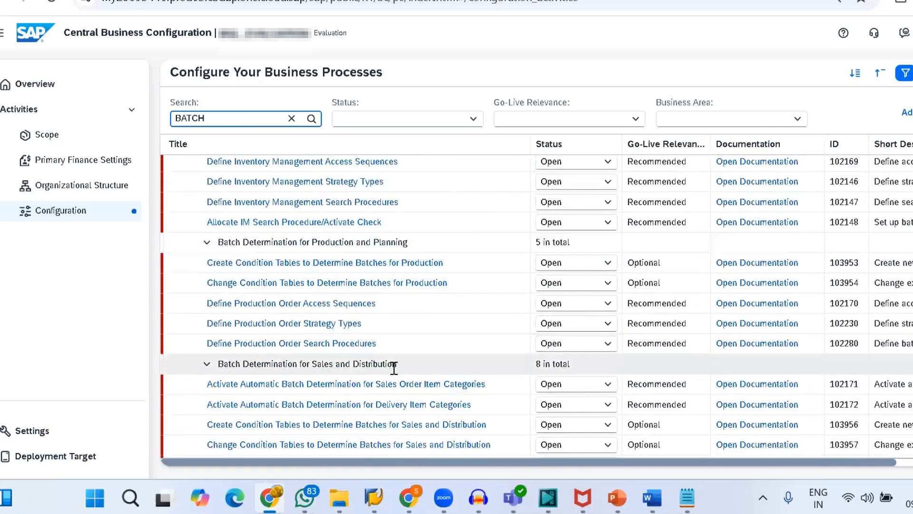
Step: Collapse the batch determination groups for Sales and Distribution and Production and Planning, and widen the Title column to show full activity names
click(206, 363)
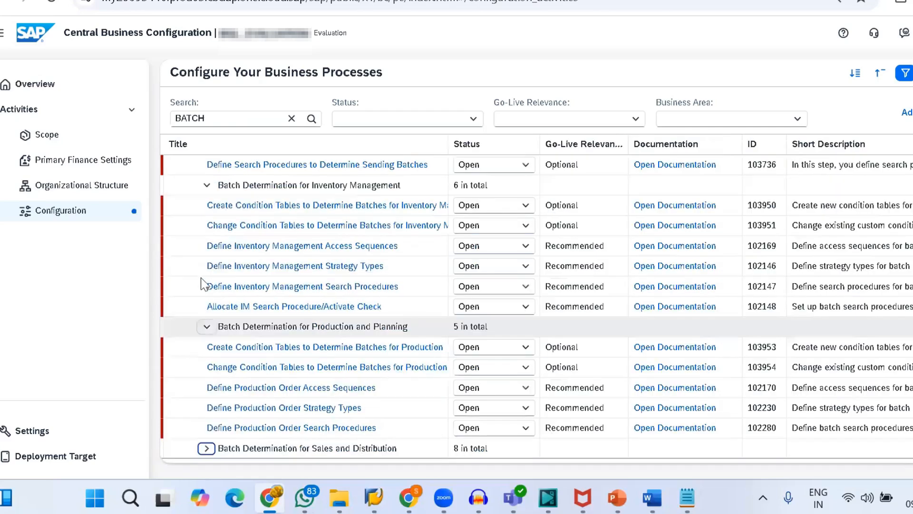
click(207, 332)
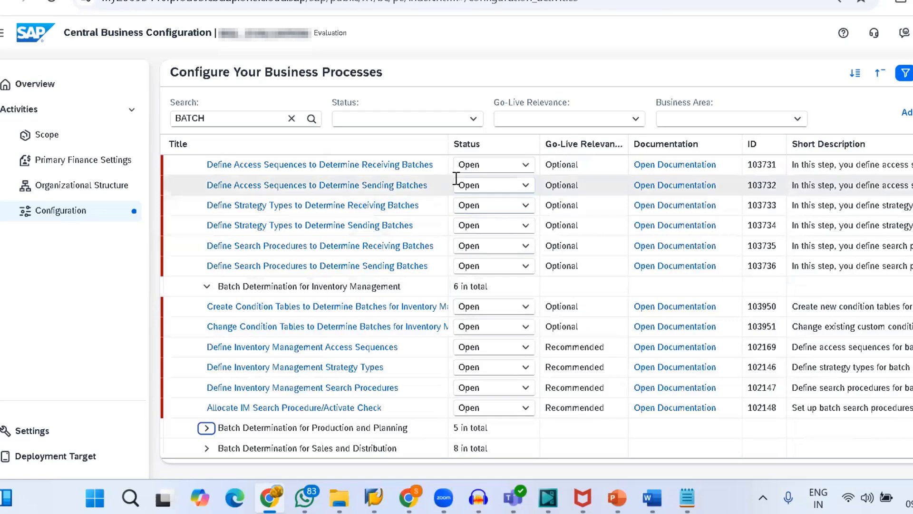
drag(448, 148, 521, 149)
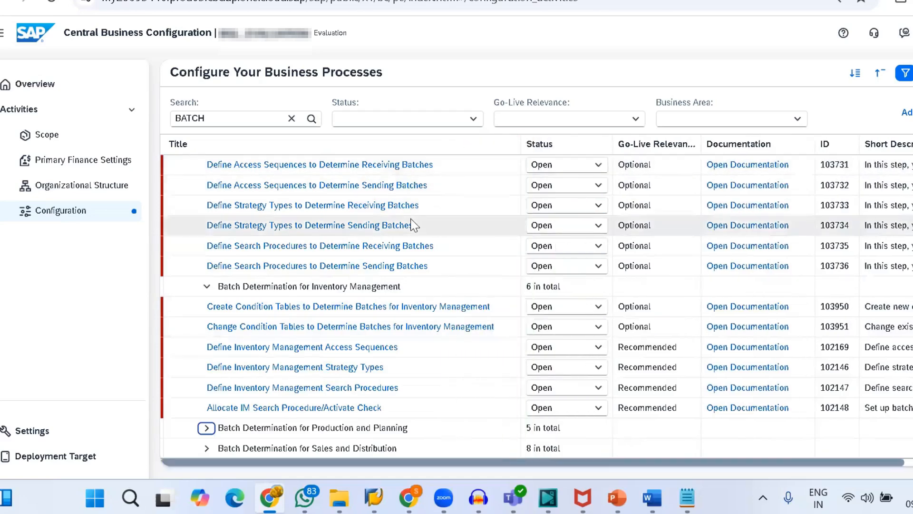
Step: Check the existing condition table numbers in the activity for creating Inventory Management batch determination tables, and mark its ID back in the list
click(243, 307)
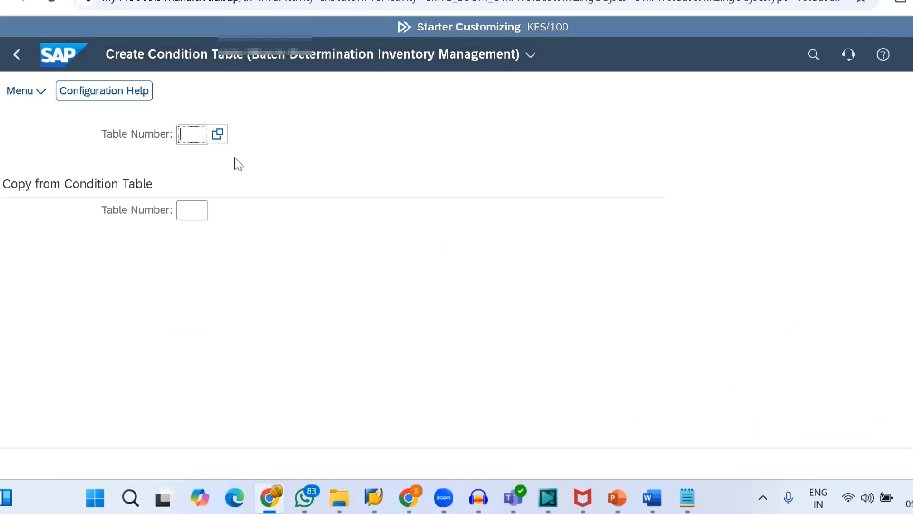
click(218, 135)
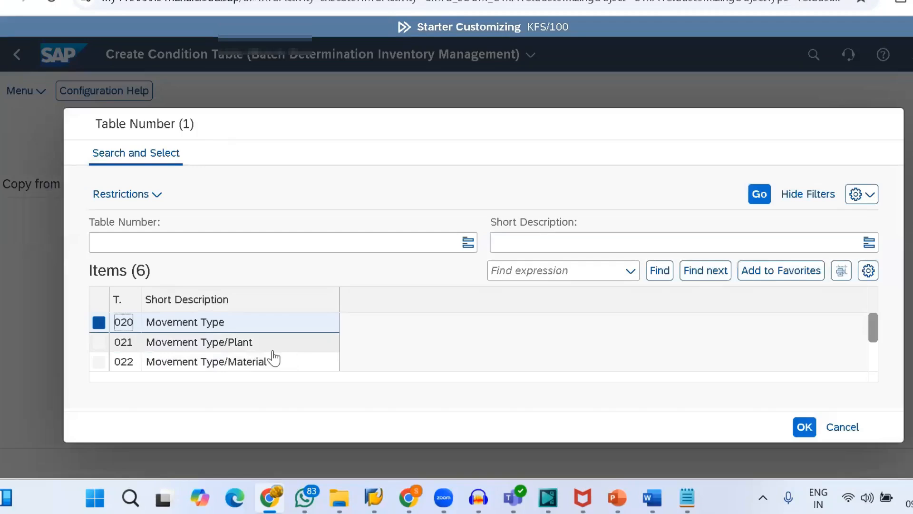
scroll(273, 357, down, 1)
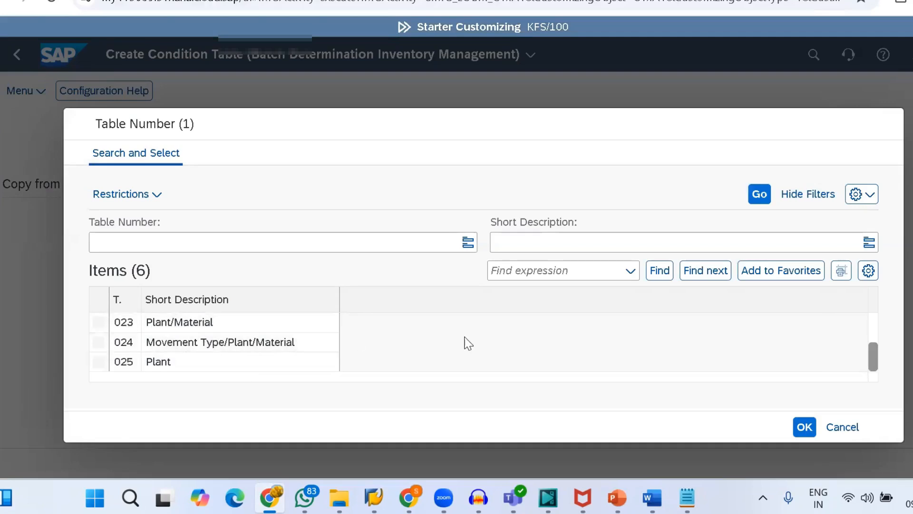
click(851, 430)
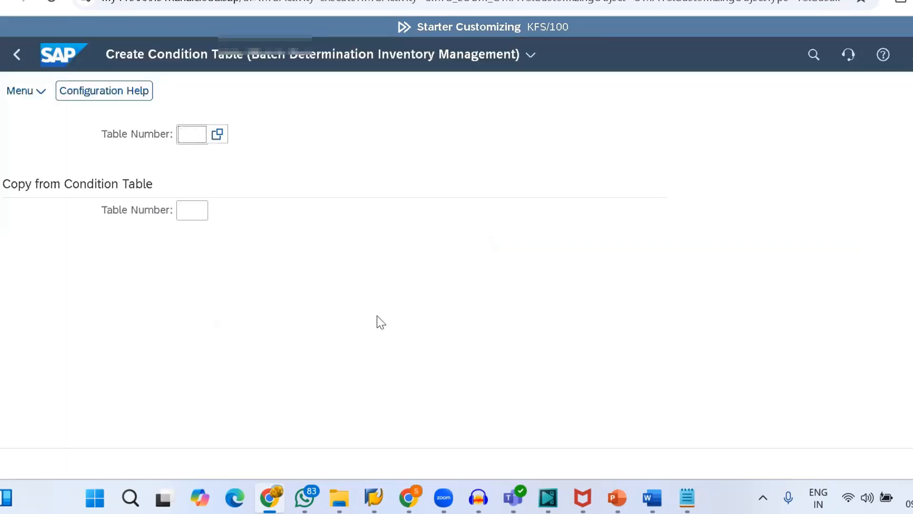
click(19, 56)
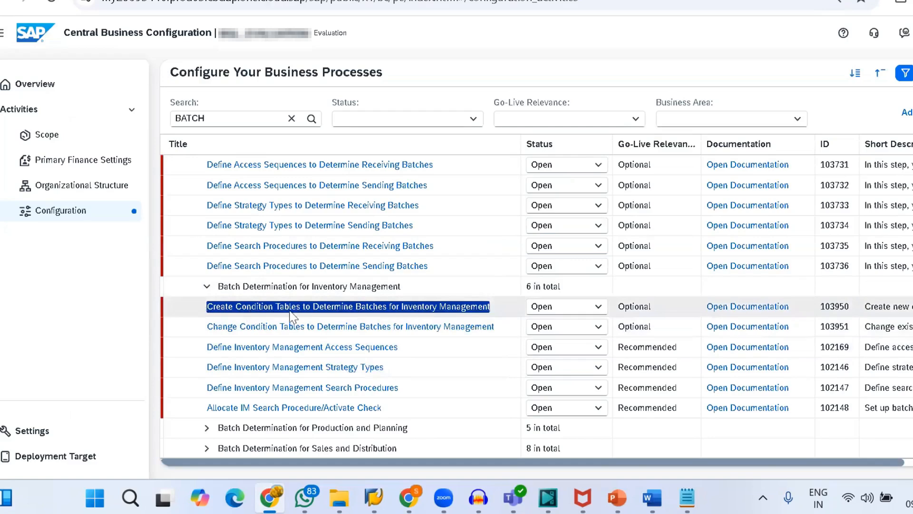
drag(852, 304, 821, 309)
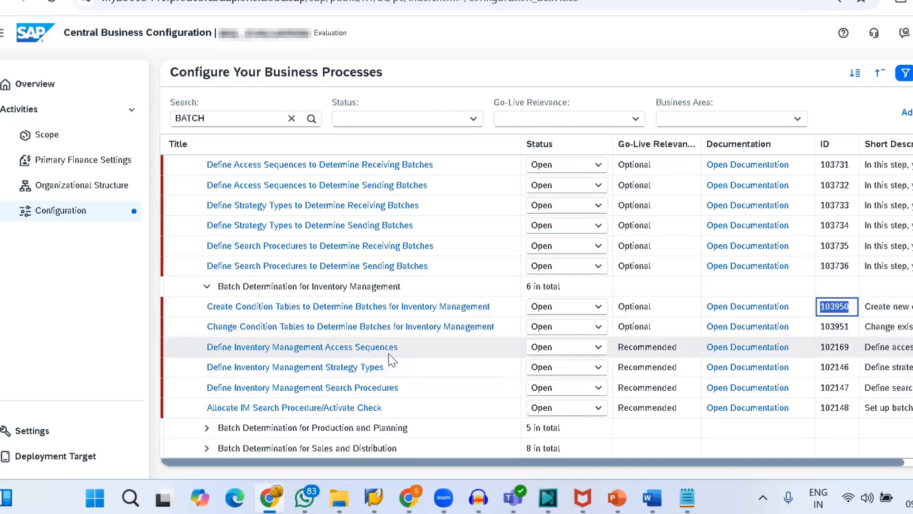
Step: Open the Define Inventory Management Access Sequences activity and display the accesses of sequence ME01
click(357, 348)
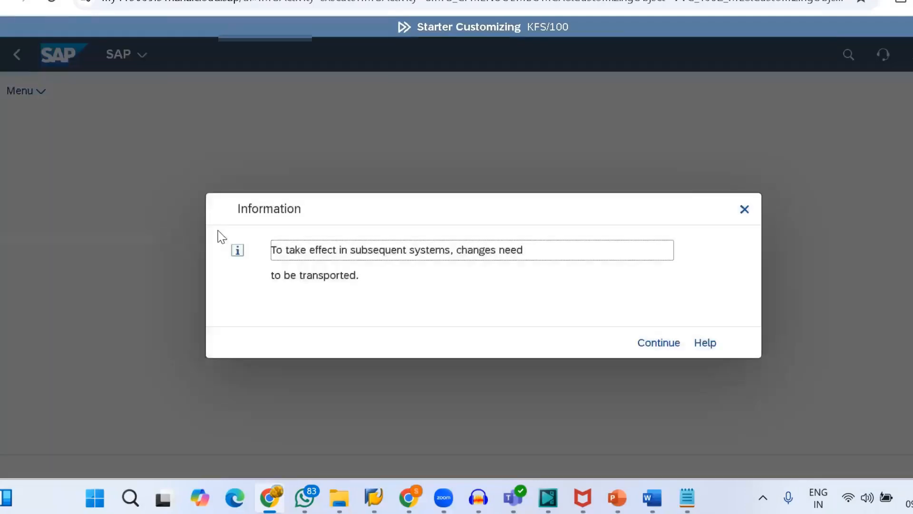
click(669, 342)
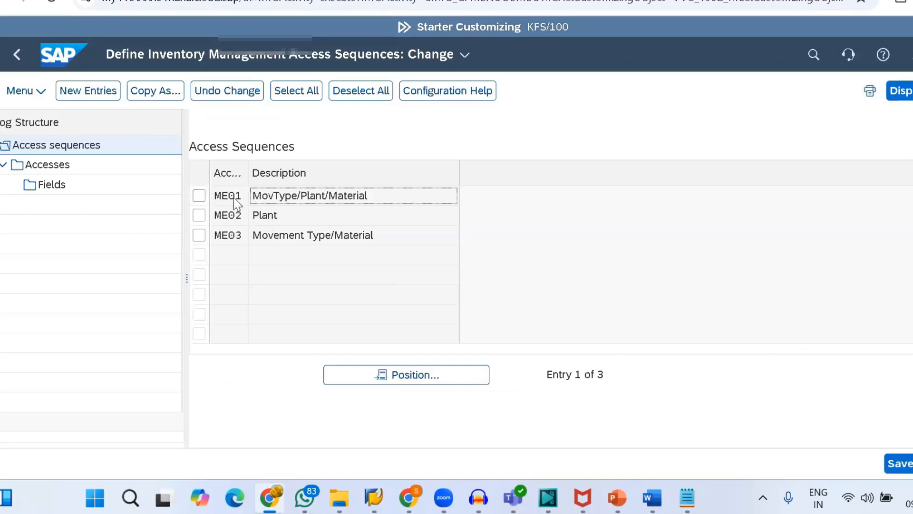
click(199, 198)
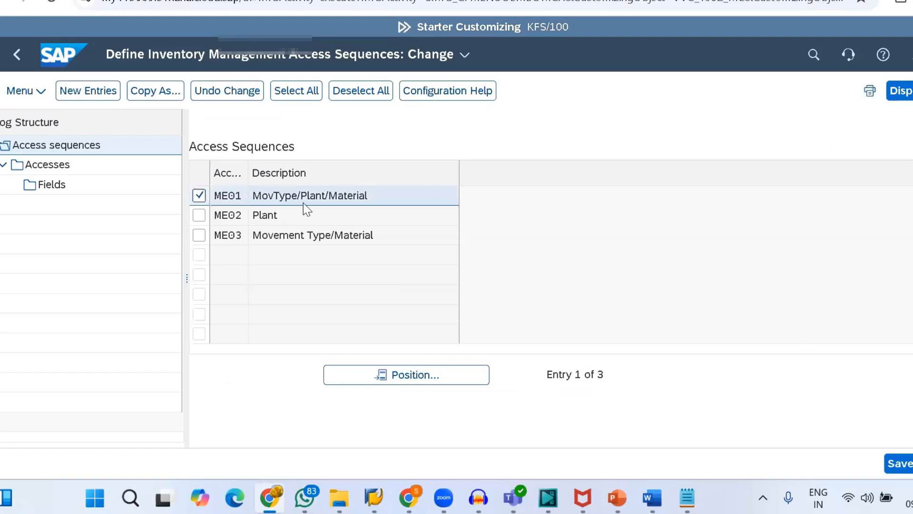
click(65, 169)
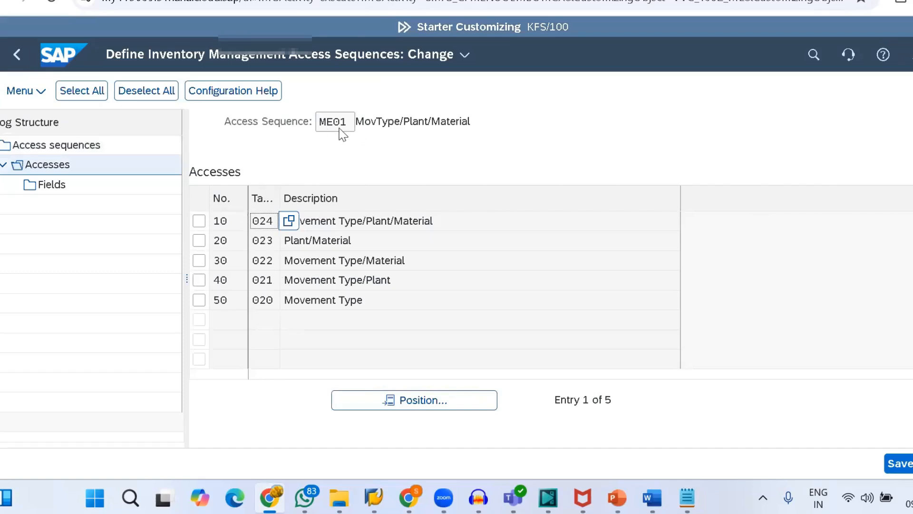
Step: Display the fields of access 10 with table 024, and return to the list of configuration activities
click(198, 221)
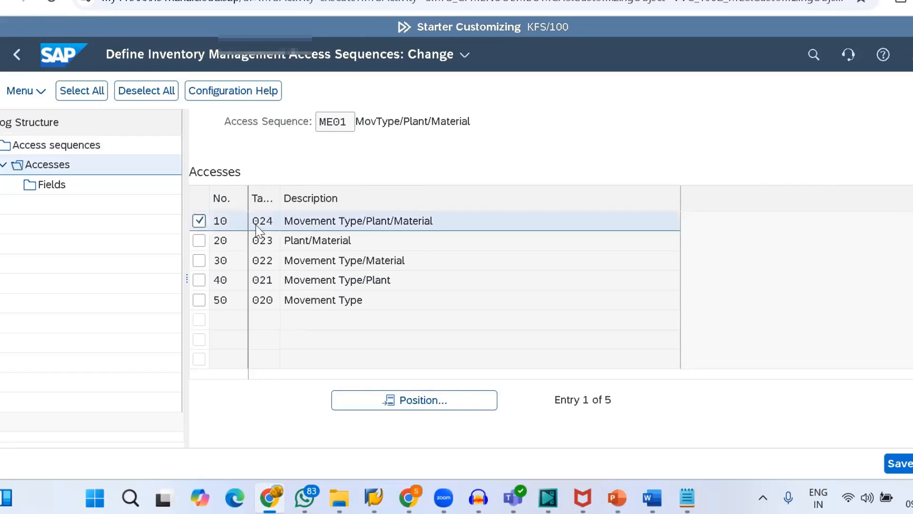
click(52, 185)
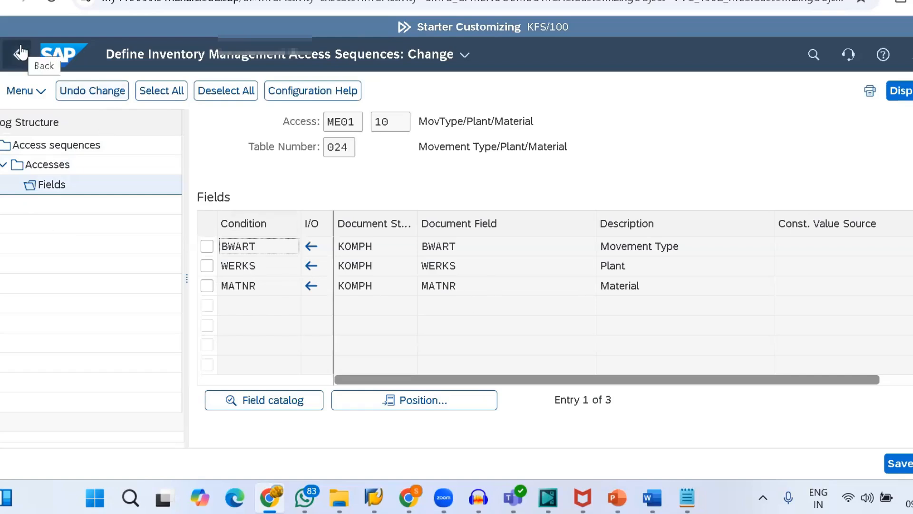
click(205, 0)
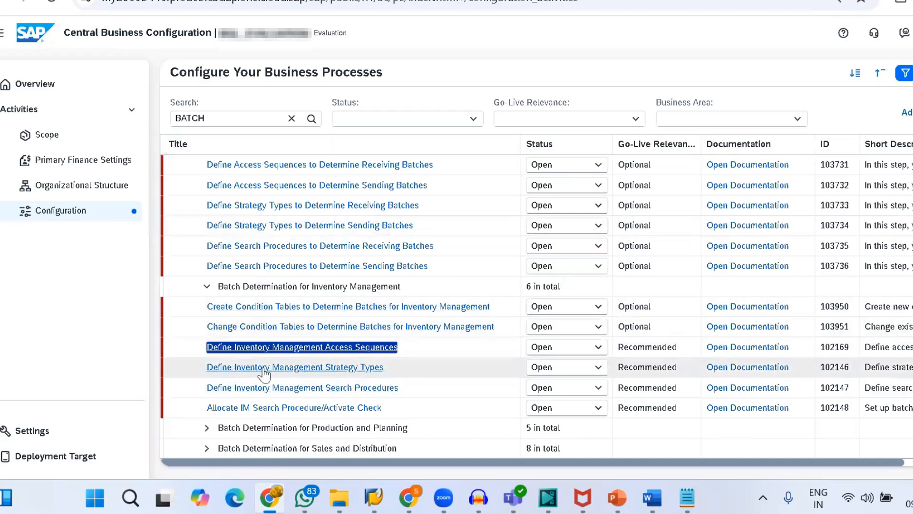
Step: Open Define Inventory Management Strategy Types in display mode and review the details of strategy type ZBTC
click(322, 367)
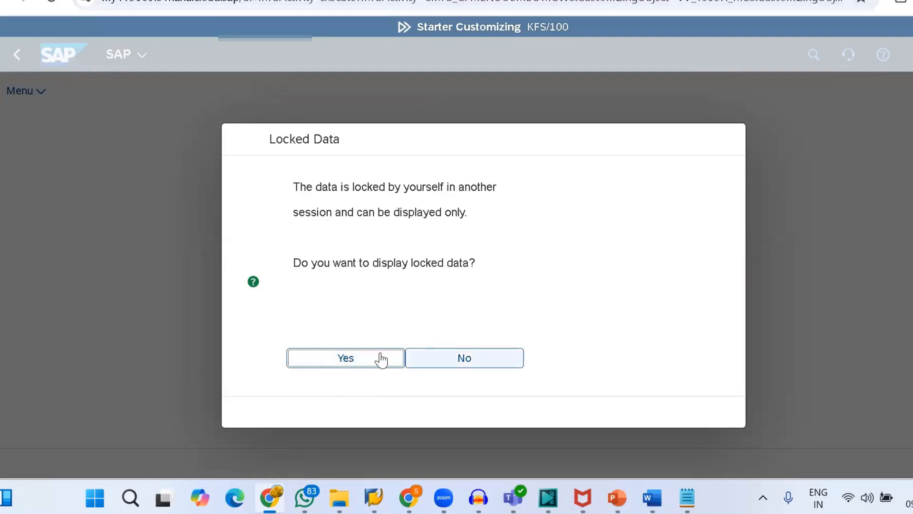
click(353, 358)
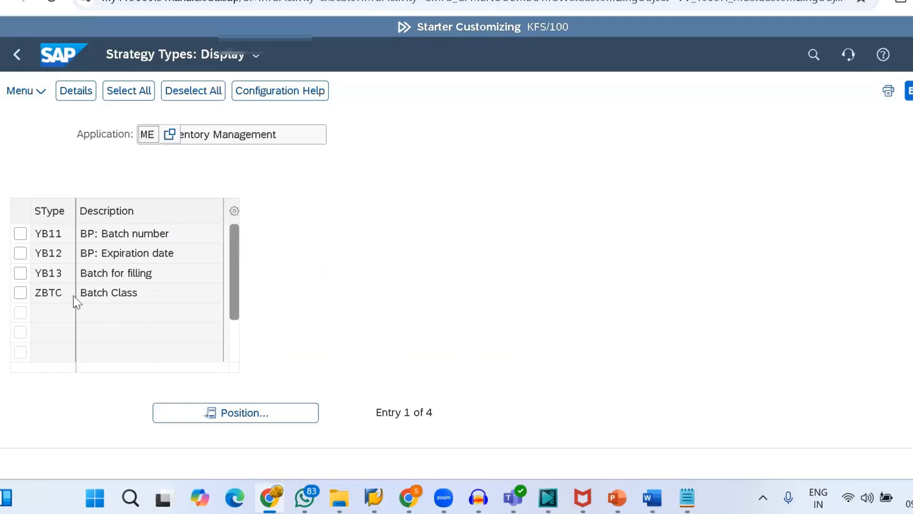
click(21, 293)
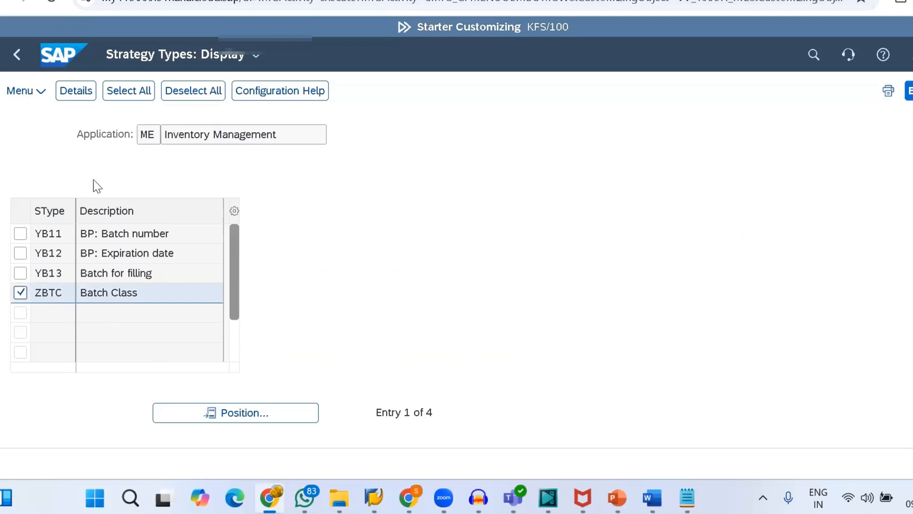
click(76, 93)
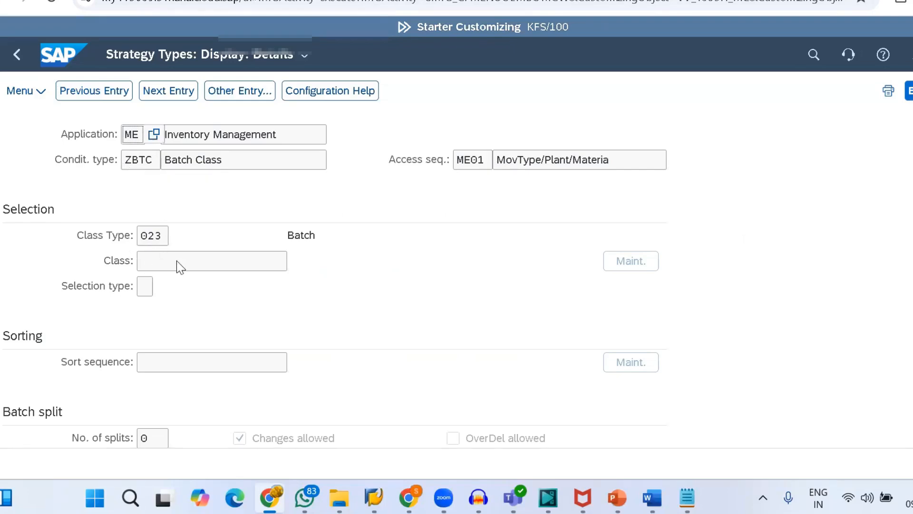
scroll(187, 295, down, 2)
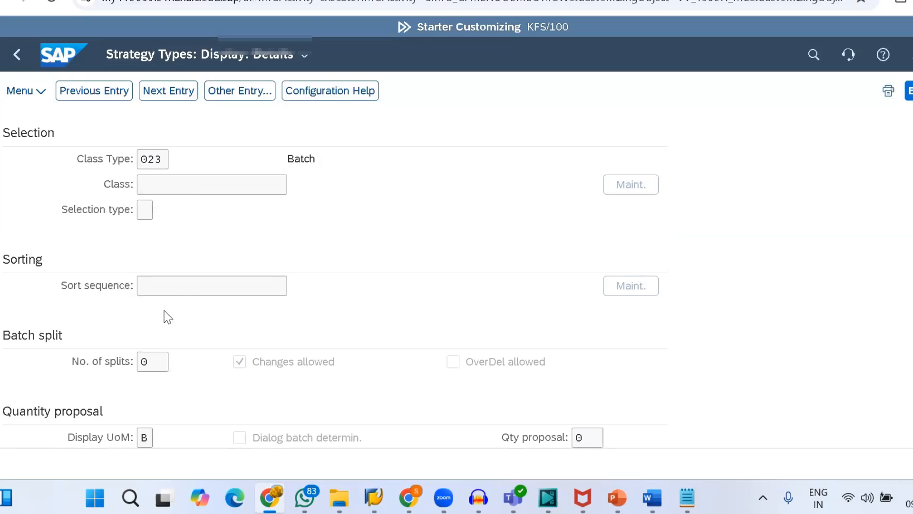
scroll(167, 317, down, 3)
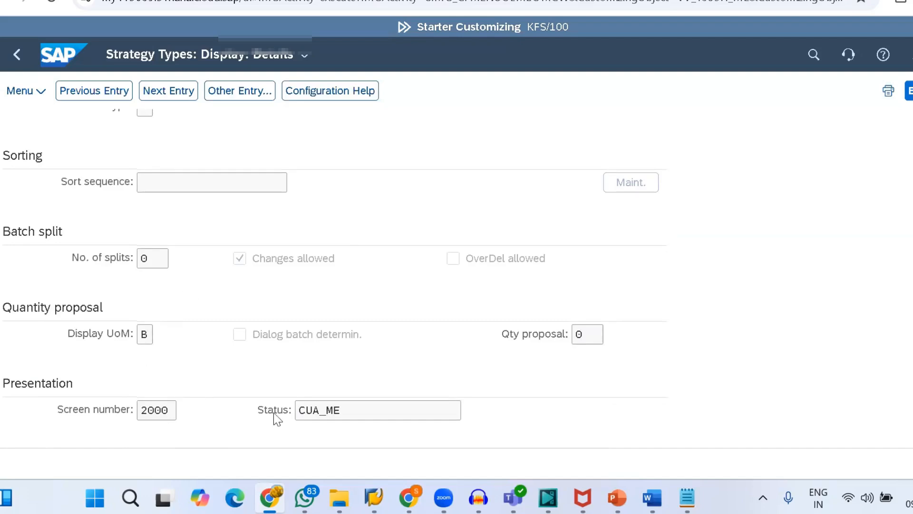
Step: Review the selection, sorting, batch split and quantity proposal settings of strategy type ZBTC, and return to the list of configuration activities
scroll(219, 272, up, 5)
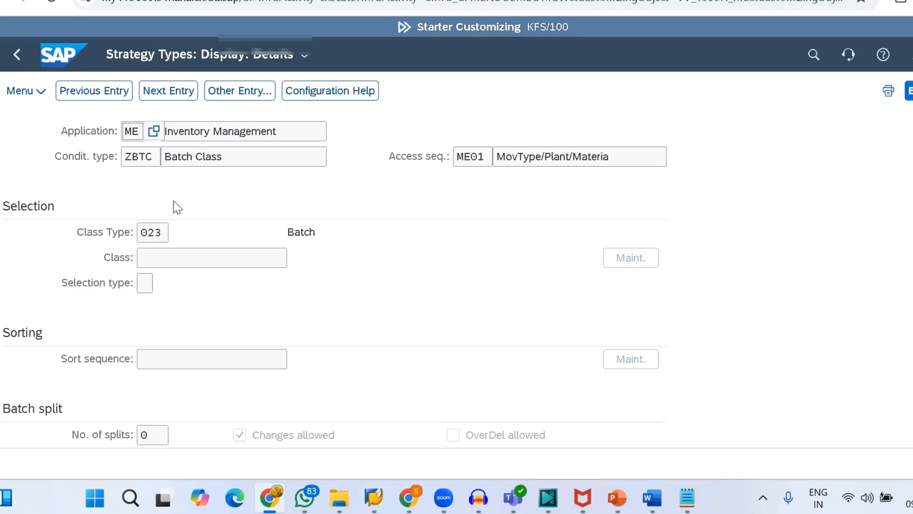
scroll(459, 302, down, 4)
scroll(459, 302, up, 4)
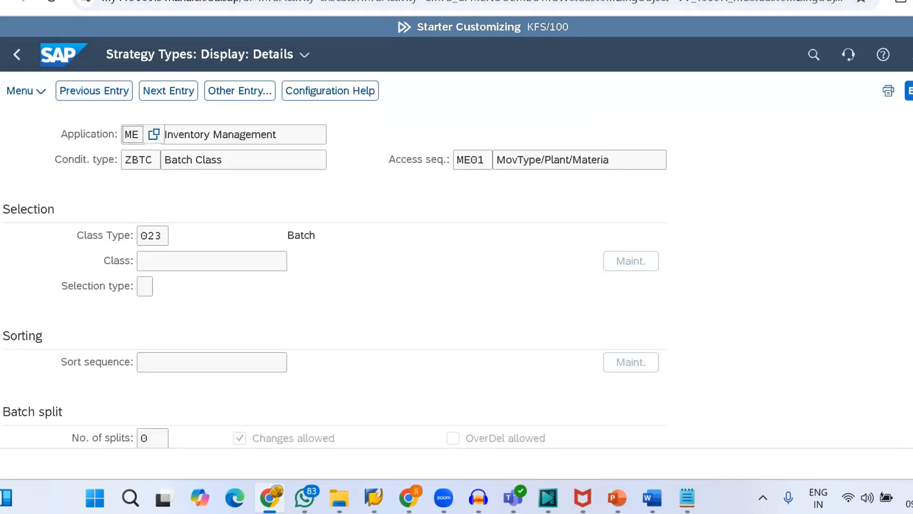
click(86, 1)
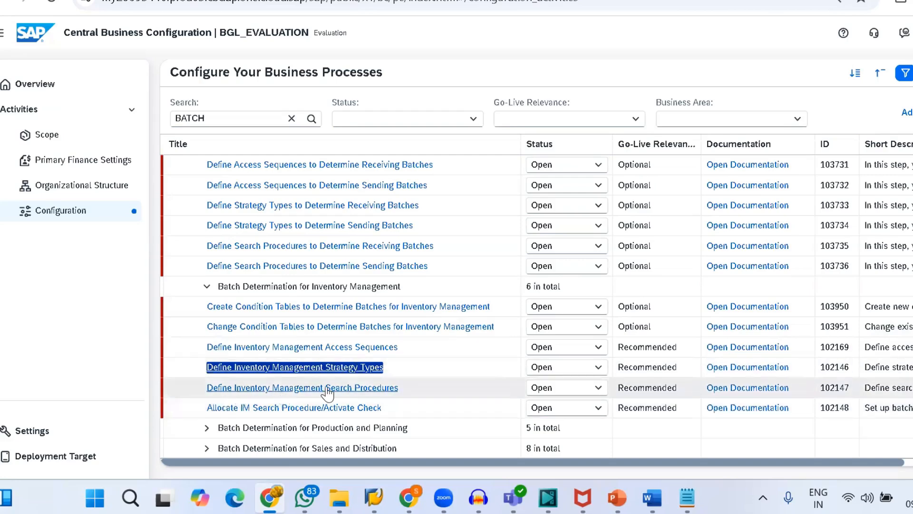
Step: Open Define Inventory Management Search Procedures and display the control data of procedure ZBFEFO
triple_click(356, 390)
click(356, 391)
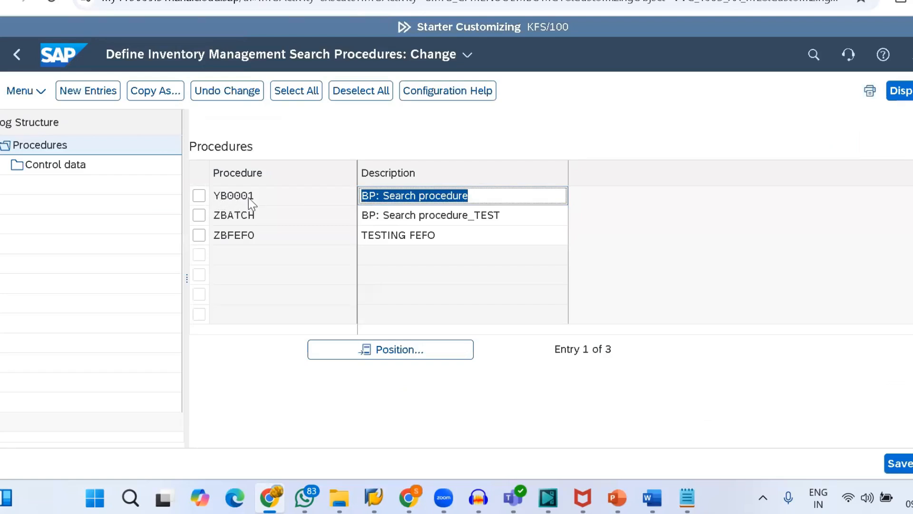
click(199, 196)
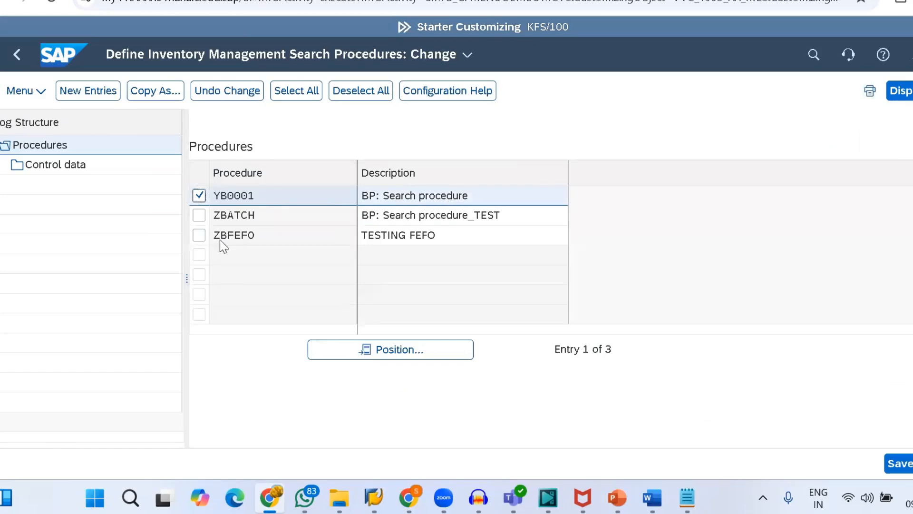
click(199, 236)
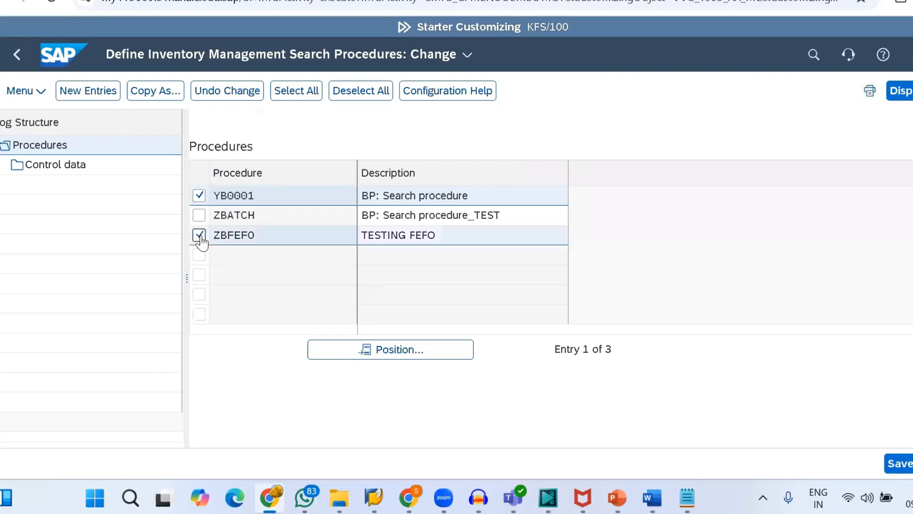
click(199, 196)
double_click(34, 165)
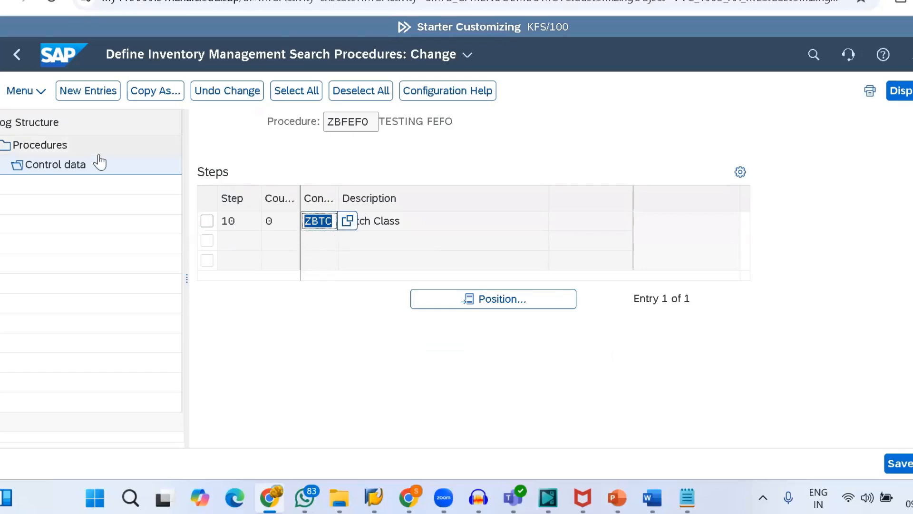
click(374, 124)
drag(374, 125, 314, 127)
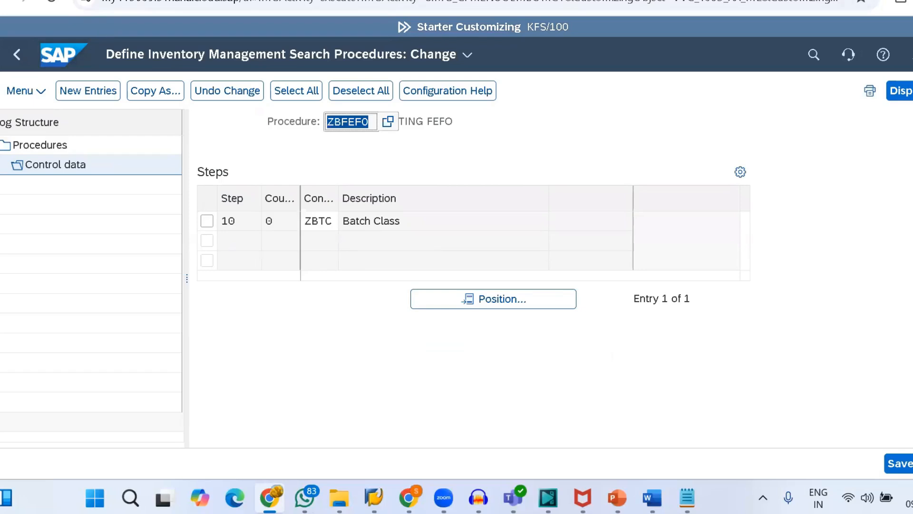
Step: Open the Allocate IM Search Procedure/Activate Check activity and check the search procedure assigned to movement types 201 and 561
click(47, 1)
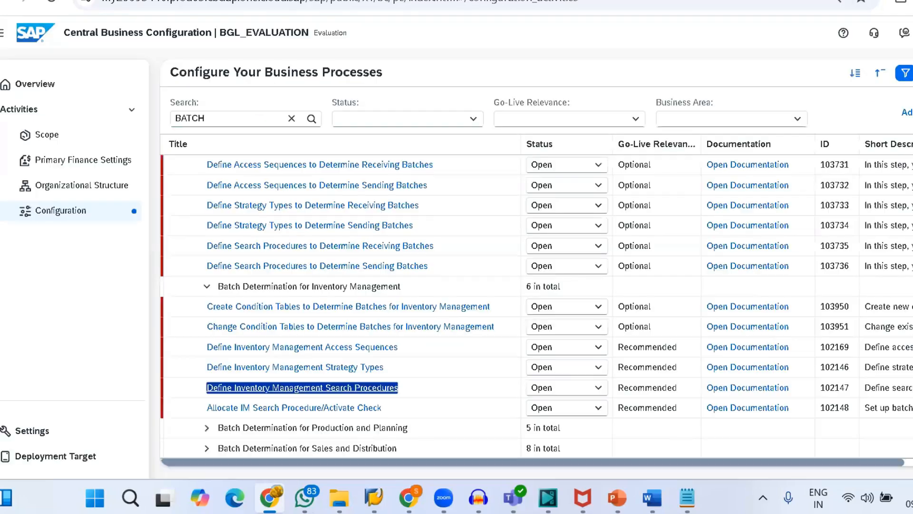
click(277, 408)
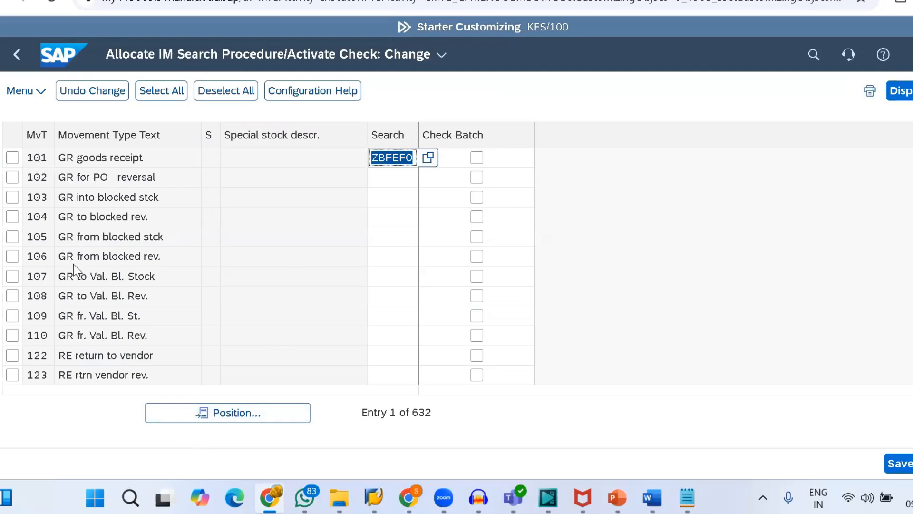
click(192, 418)
text(2)
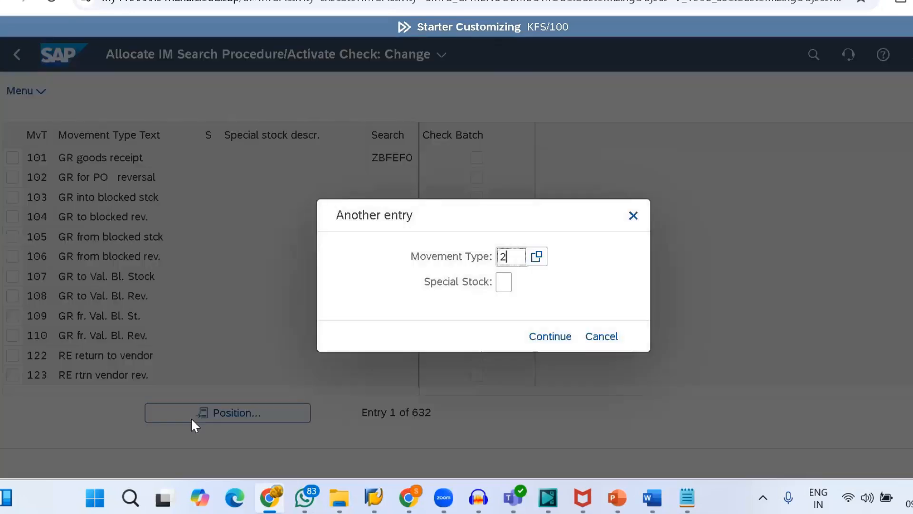
text(01)
key(Return)
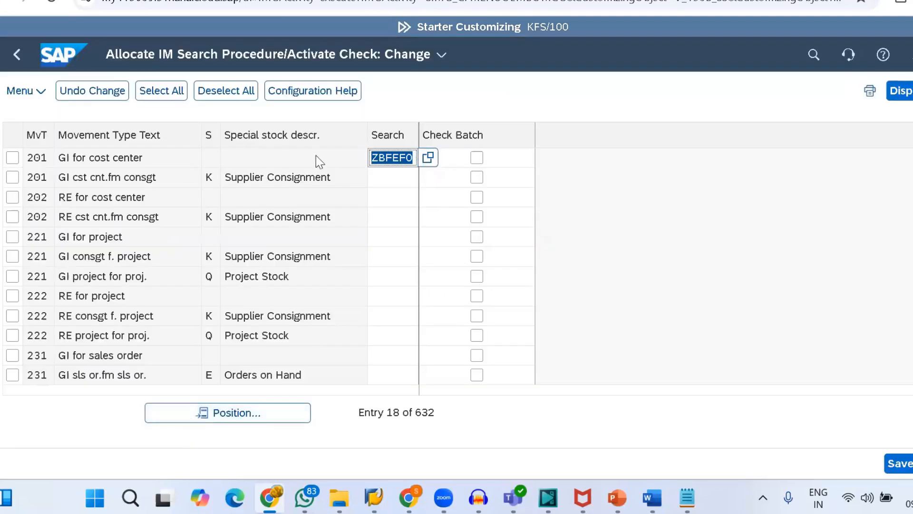
click(222, 418)
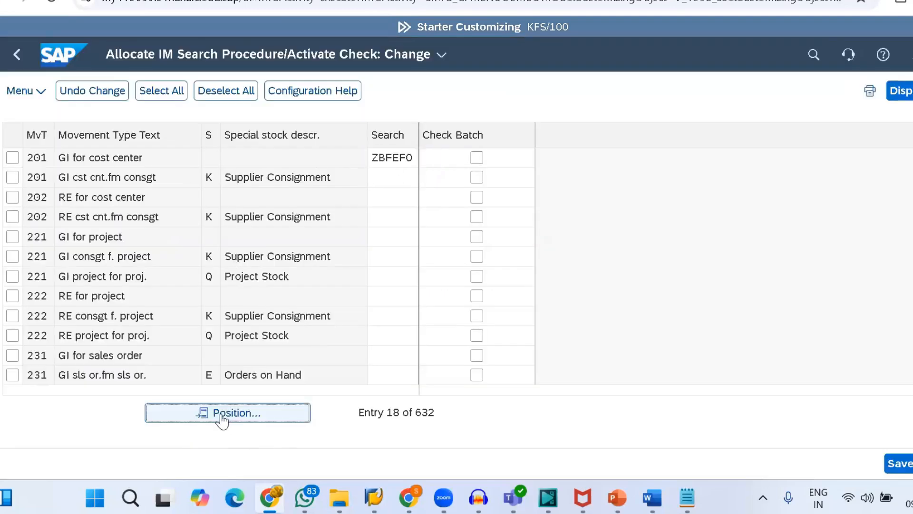
text(561)
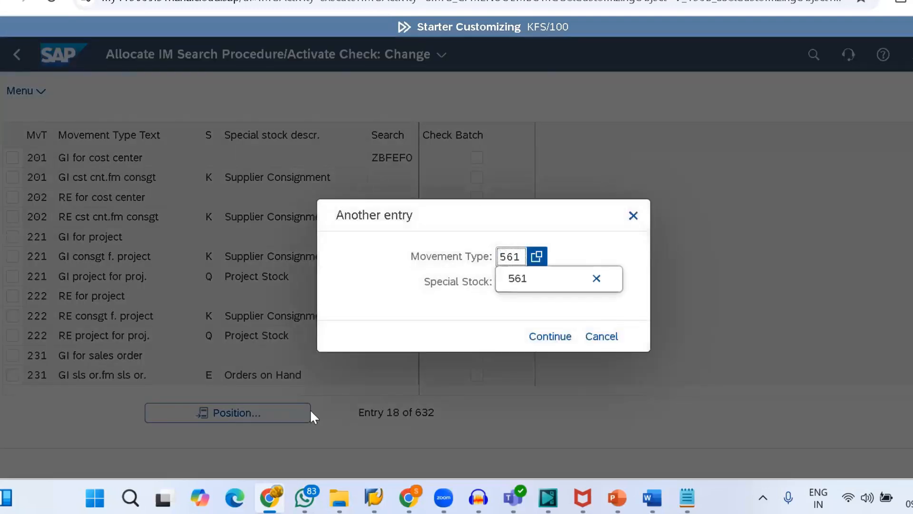
key(Return)
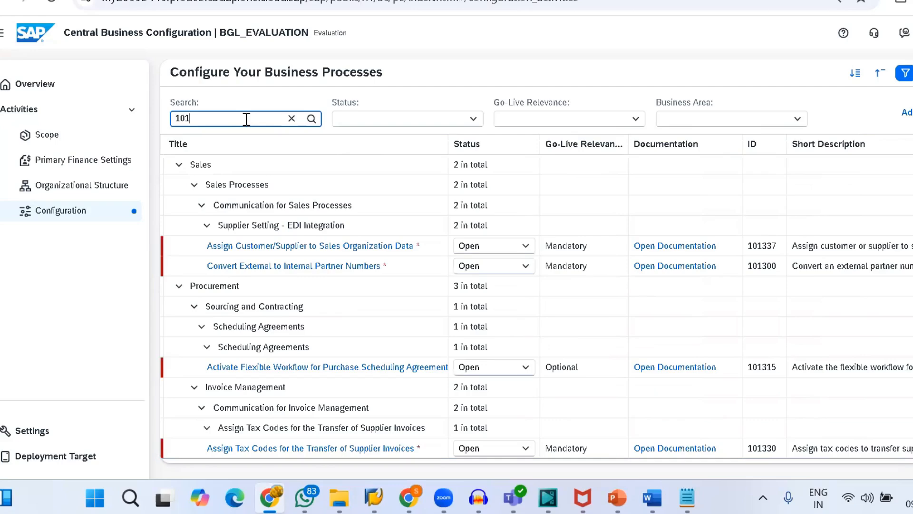
Step: Search the configuration activities for ID 101913 and open Set Expiration Date Check
text(913)
key(Return)
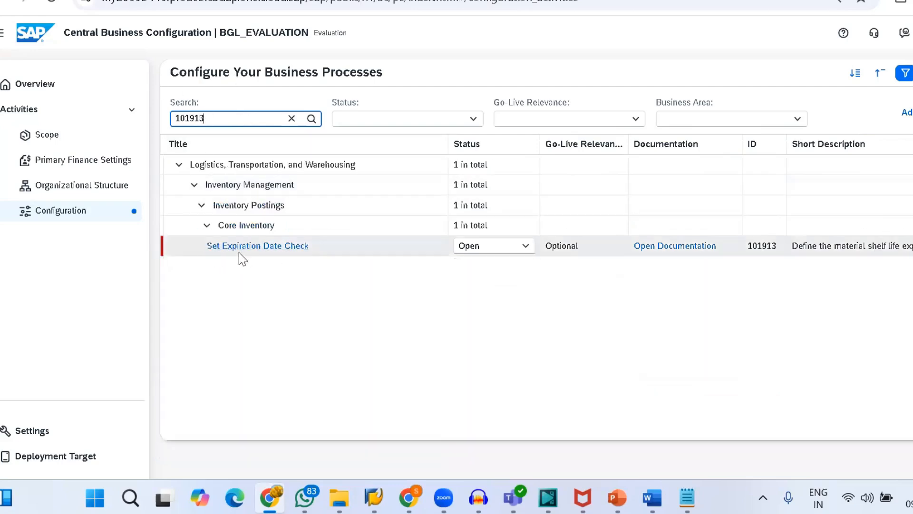
click(259, 247)
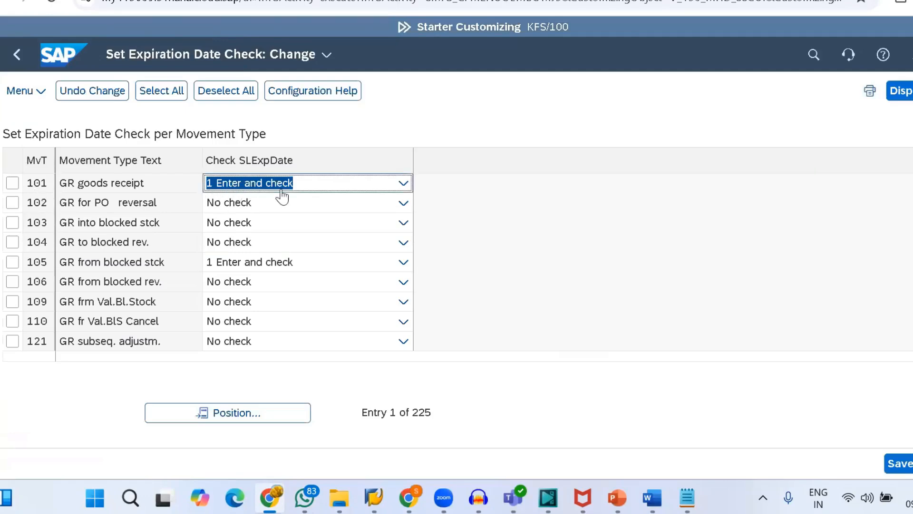
Step: Check the shelf life expiration date setting for movement types 201 and 561
click(212, 414)
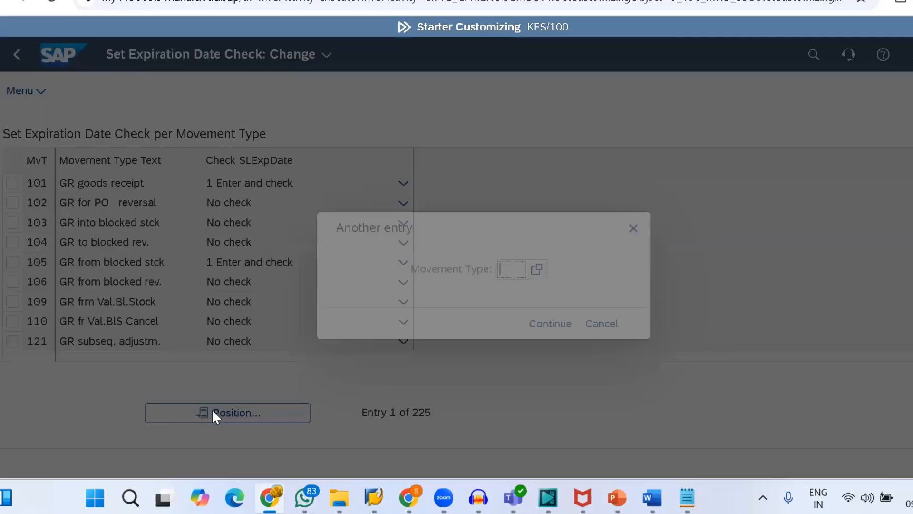
text(201)
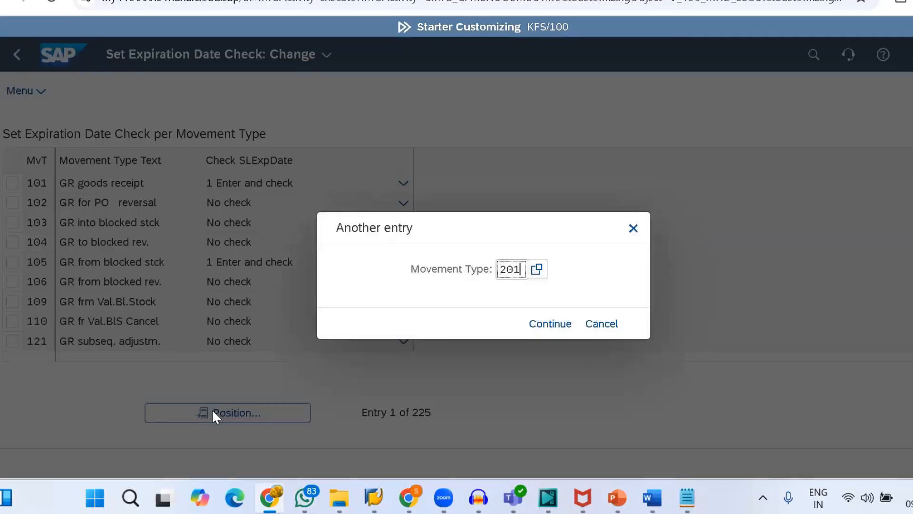
key(Return)
click(200, 413)
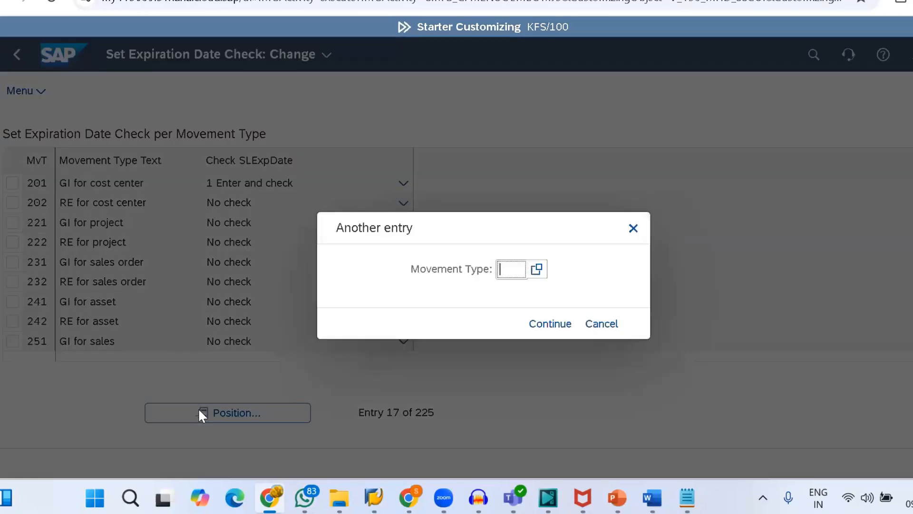
text(561)
key(Return)
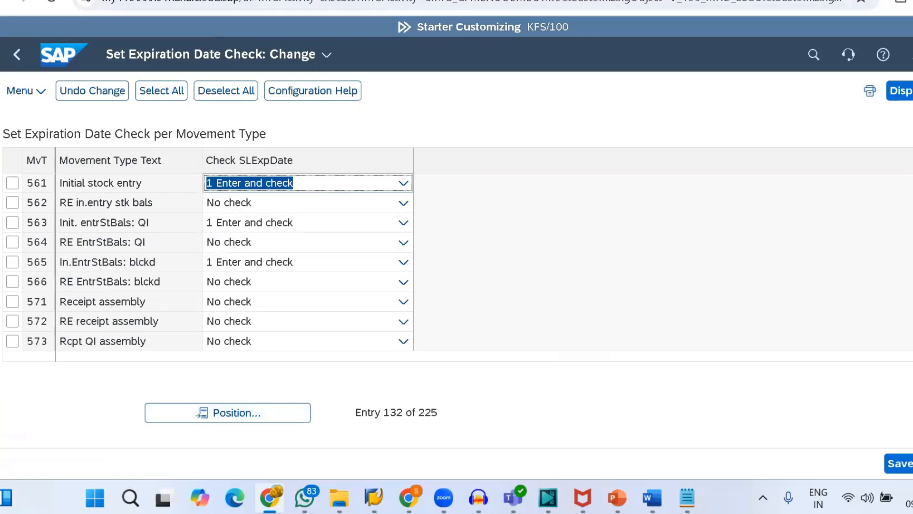
Step: Switch to the SAP home page and open its search
click(124, 0)
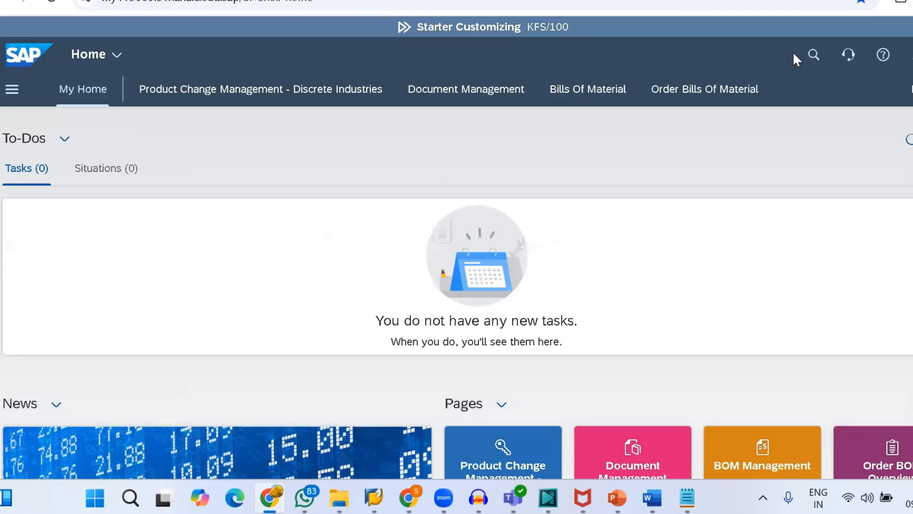
click(814, 55)
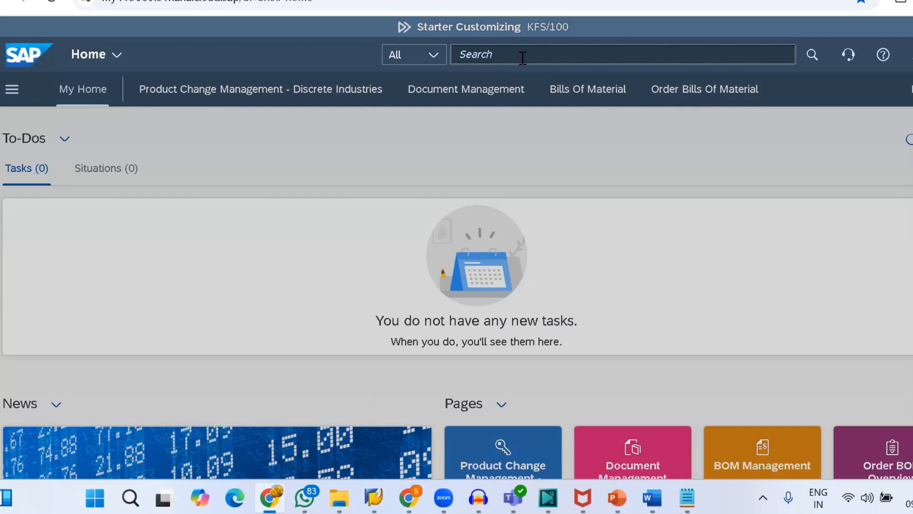
text(MANAG)
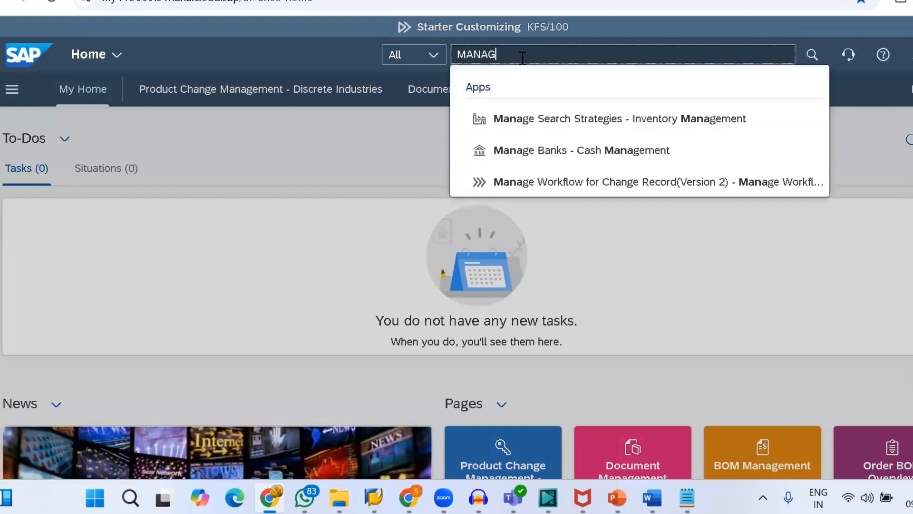
text(E CLASSES)
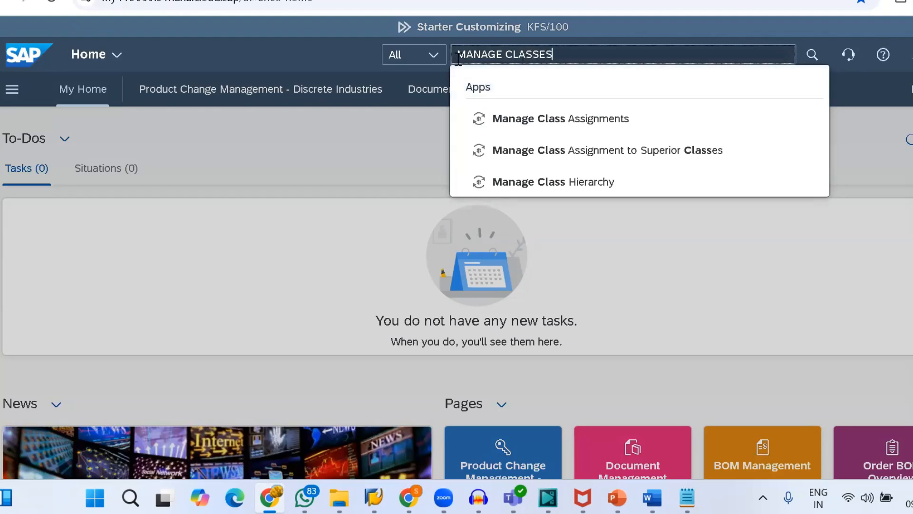
key(BackSpace)
key(BackSpace)
key(BackSpace)
key(BackSpace)
key(BackSpace)
key(BackSpace)
key(BackSpace)
key(BackSpace)
key(BackSpace)
key(BackSpace)
key(BackSpace)
key(BackSpace)
key(BackSpace)
key(BackSpace)
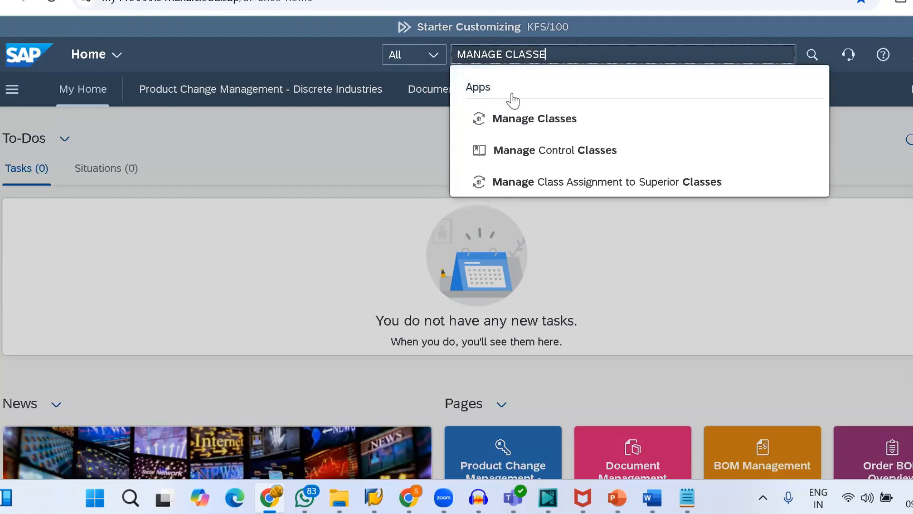
Step: Find the class maintenance app with the code cl02 and open Manage Classes
text(cl02)
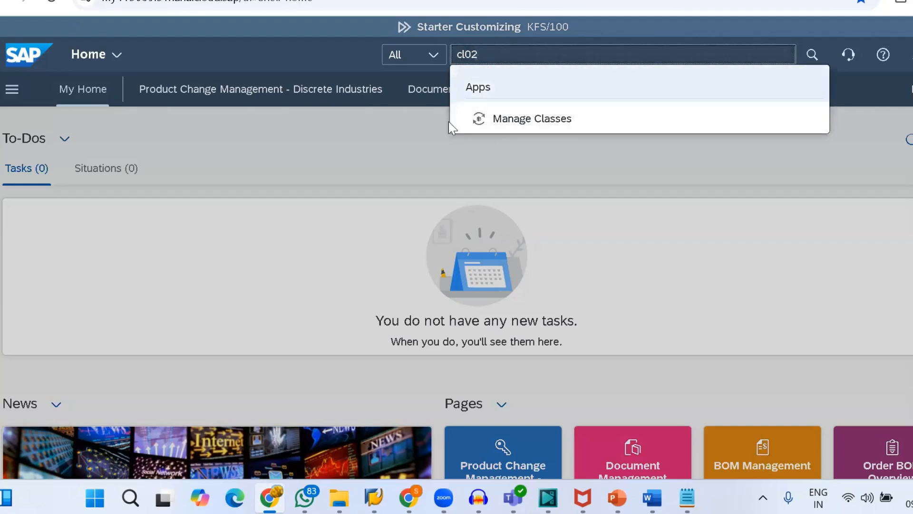
click(536, 124)
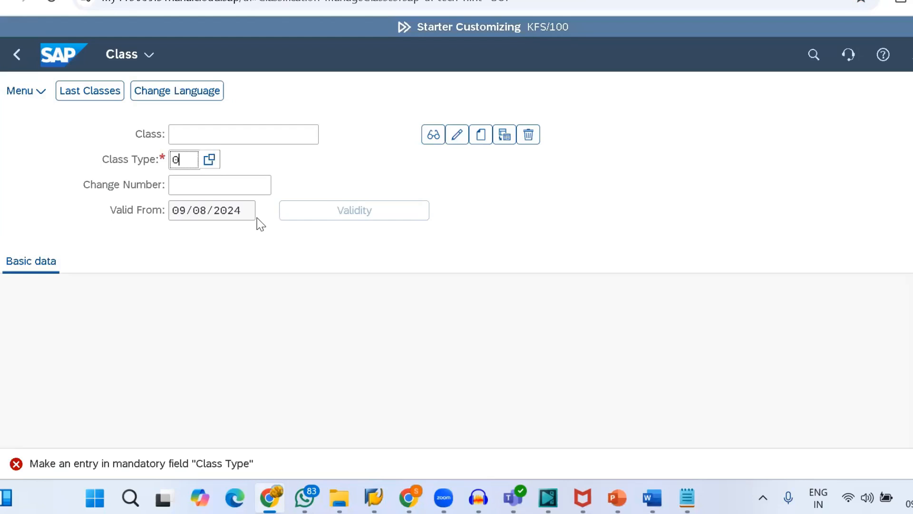
Step: Start creating a class named ZBATCH_MAT with class type 023
text(23)
click(206, 133)
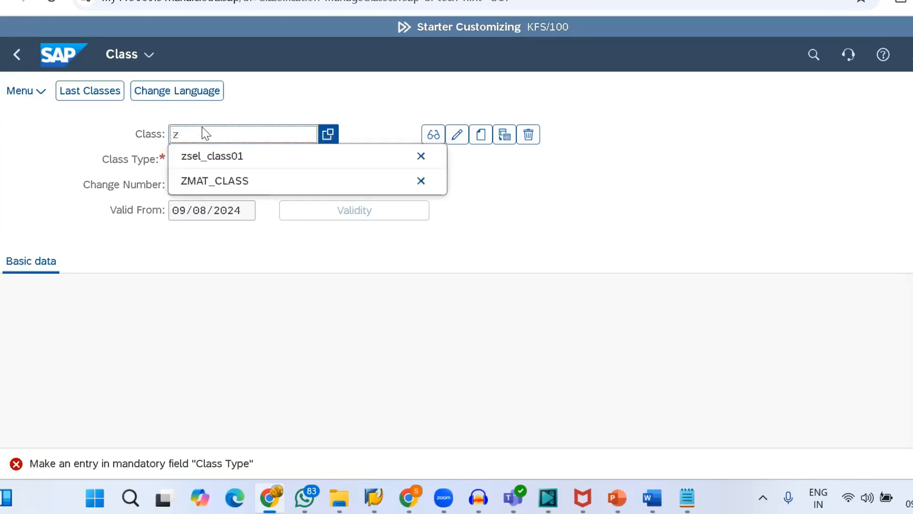
text(zbat)
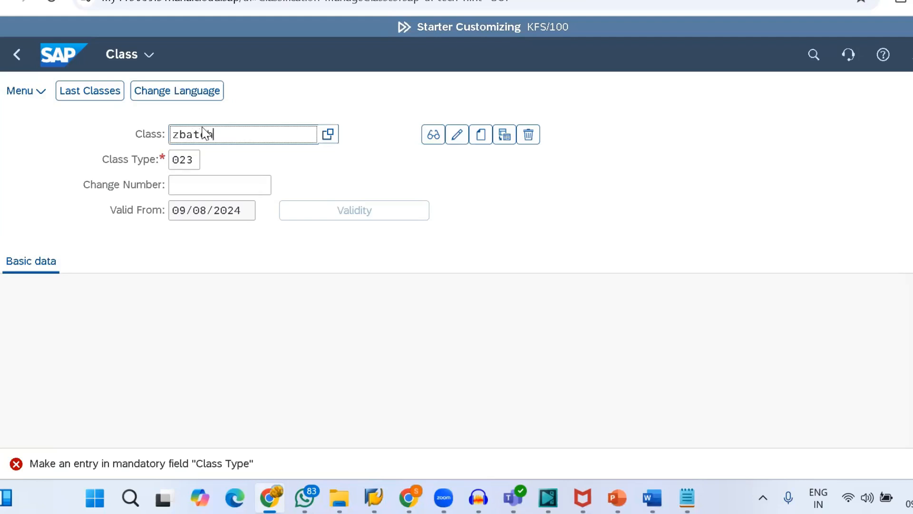
text(ch_,ma)
key(BackSpace)
key(BackSpace)
key(BackSpace)
key(BackSpace)
text(mat)
click(479, 137)
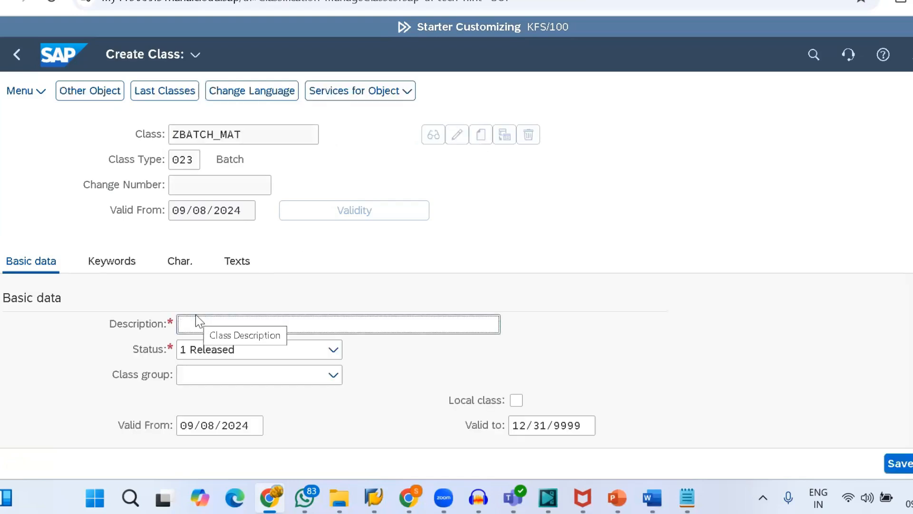
Step: Enter "demo batch mat" as the class description and open the class's characteristics list
text(demo b)
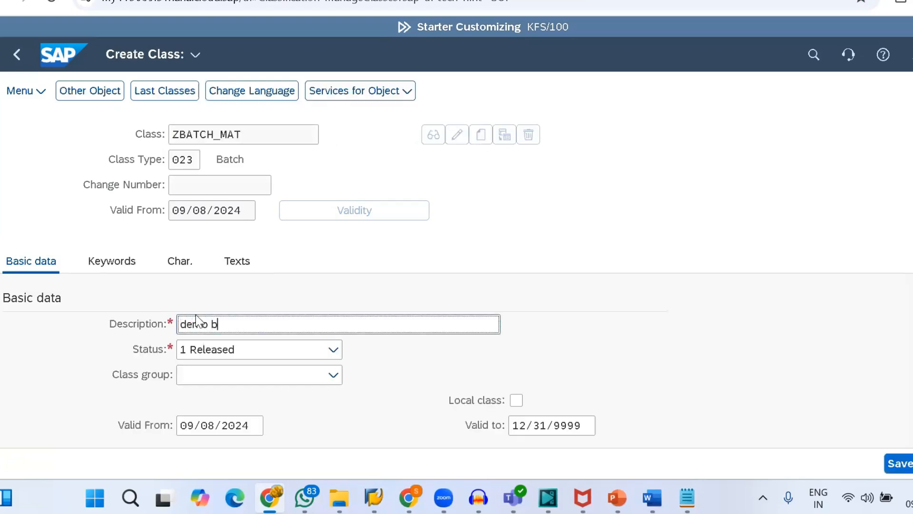
text(atch)
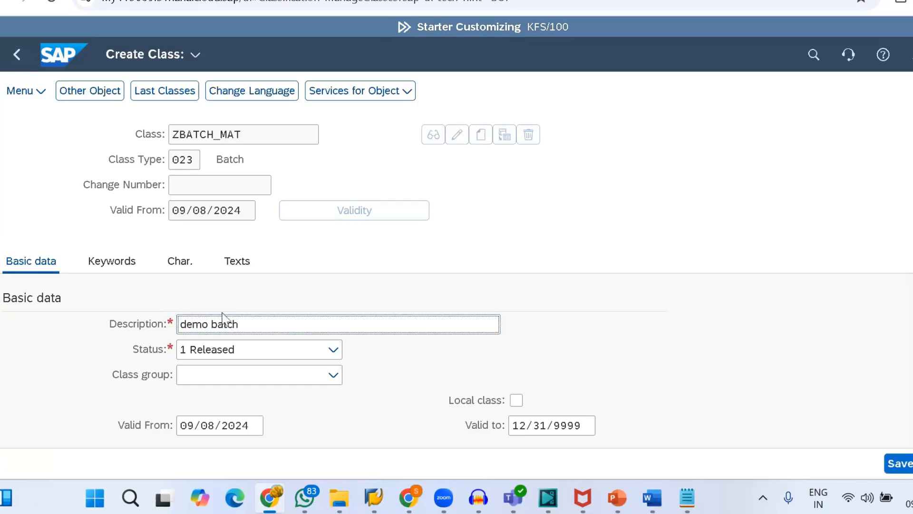
text( mat)
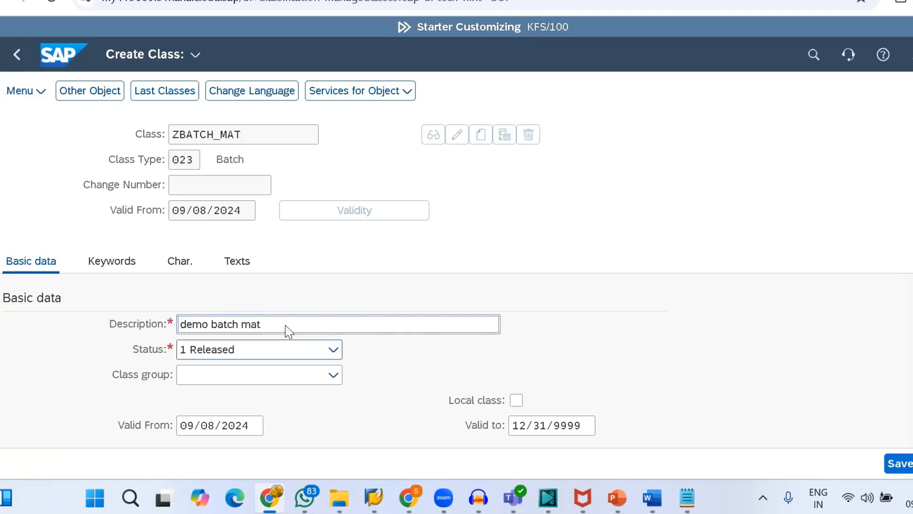
click(183, 263)
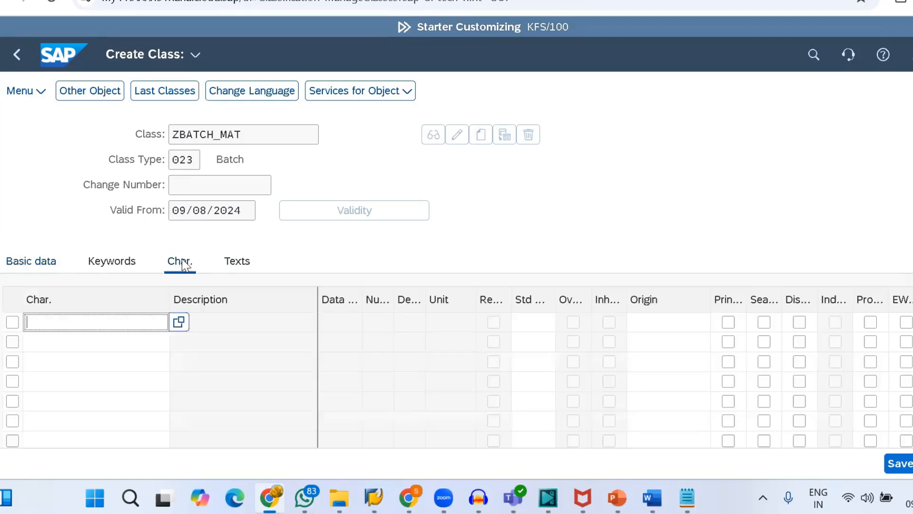
Step: Add the characteristic LOBM_VFDAT as the first entry in the ZBATCH_MAT class
click(96, 326)
key(Down)
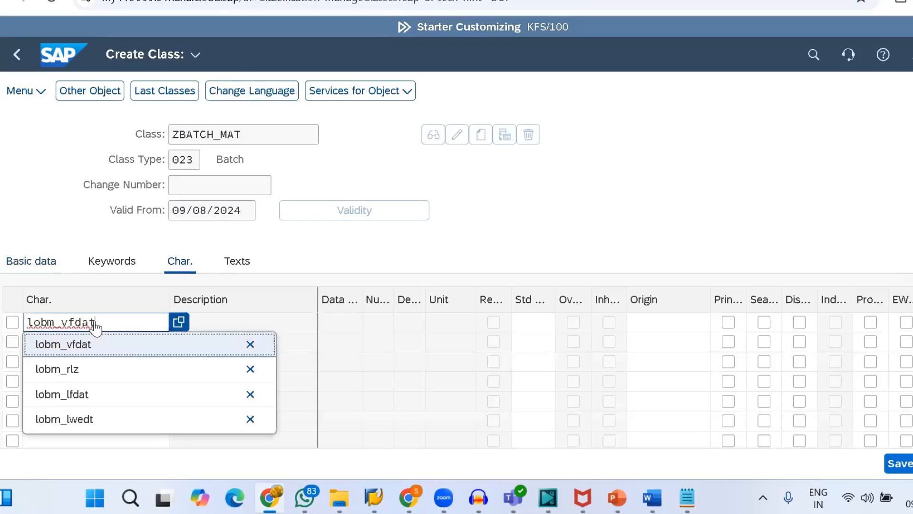
key(Return)
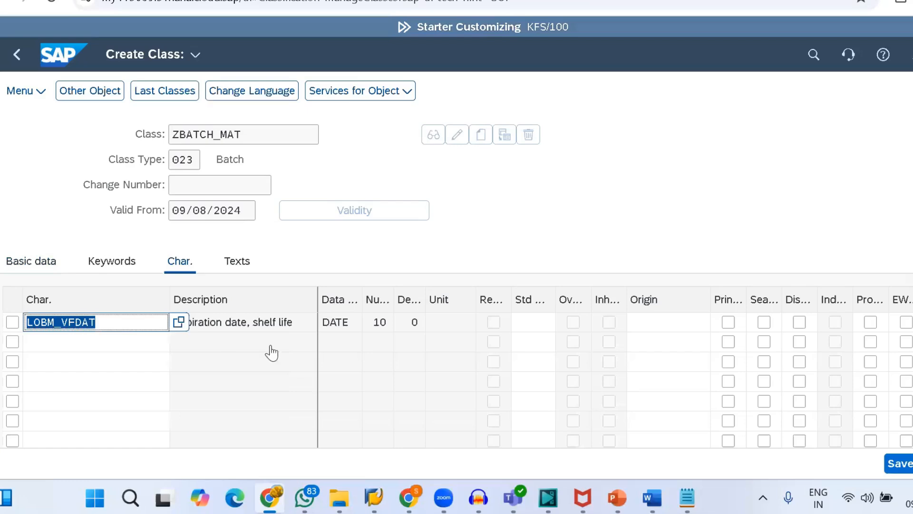
Step: Add LOBM_LWEDT as the second characteristic of the class and save the class
click(74, 351)
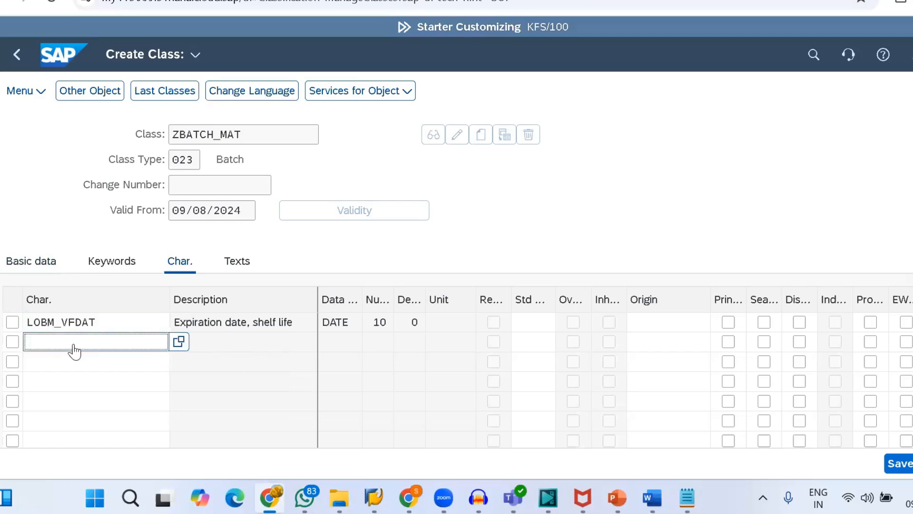
text(lob)
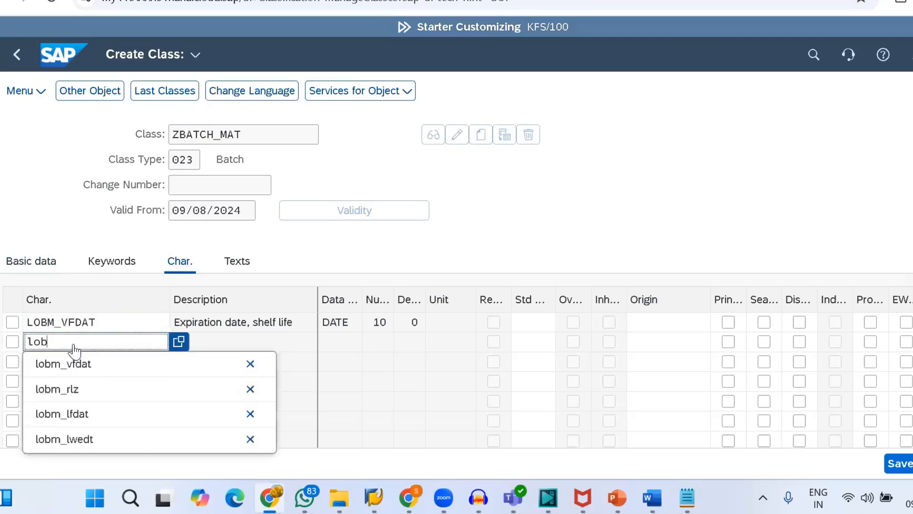
text(m_)
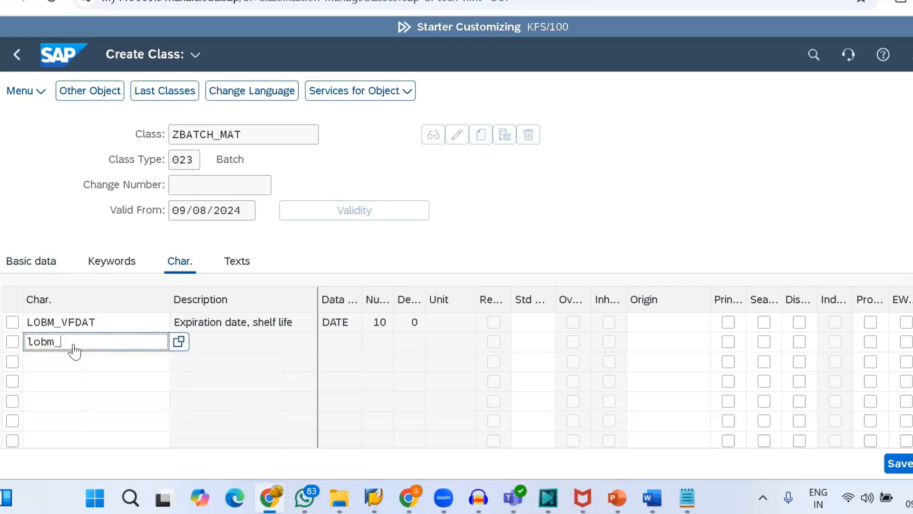
click(81, 439)
key(Return)
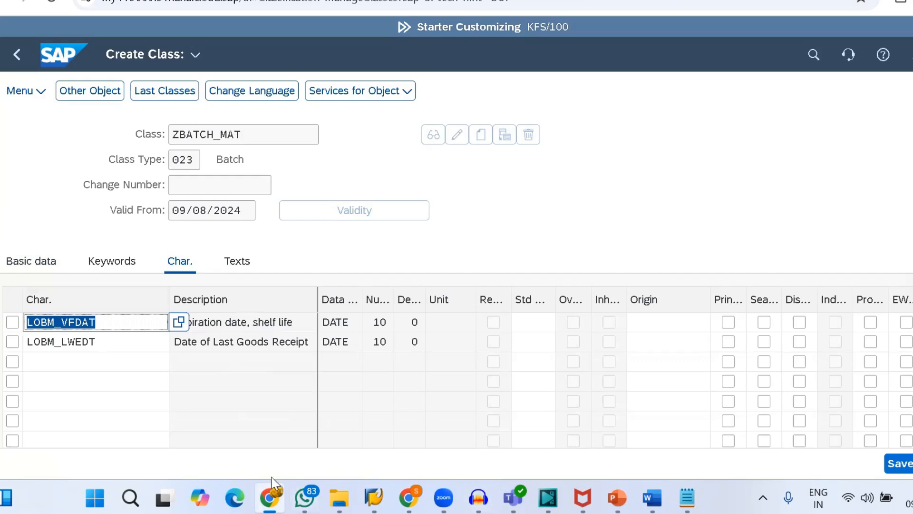
click(900, 463)
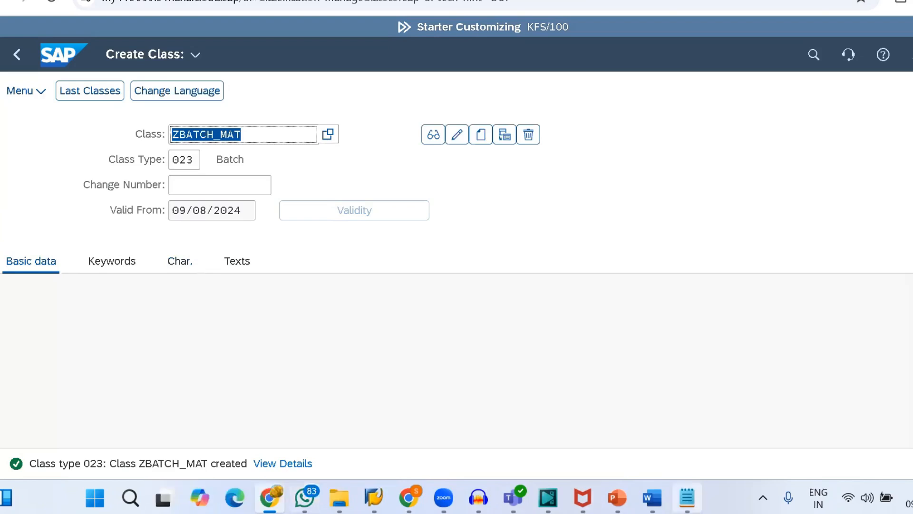
Step: Switch to Notepad, add the line "Class name: ZBATCH_MAT" to the Auto batch det cloud note, and return to SAP
click(687, 497)
text(lass nam)
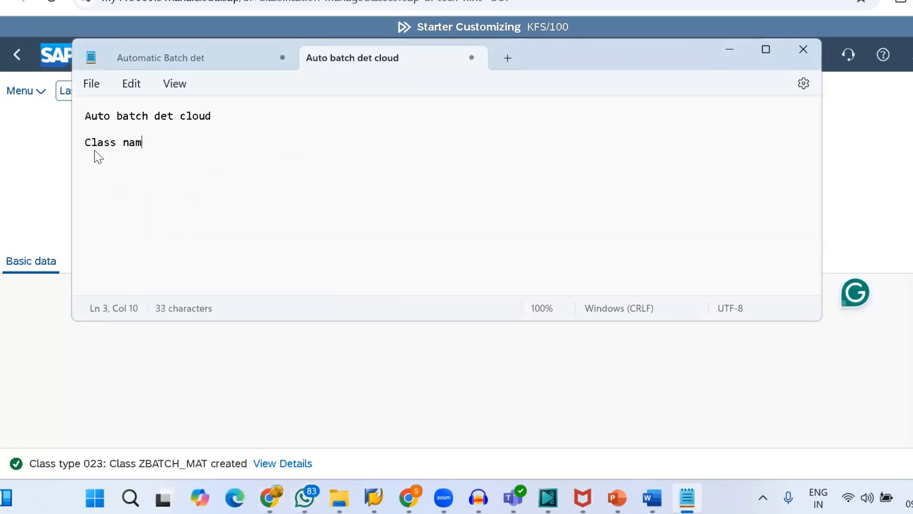
text(e: ZFEFO1)
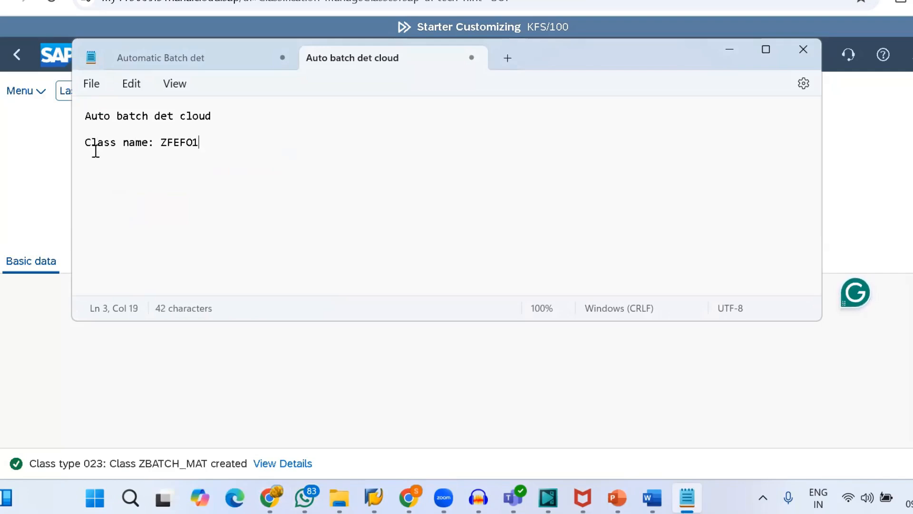
key(BackSpace)
key(BackSpace)
key(BackSpace)
key(BackSpace)
key(BackSpace)
key(BackSpace)
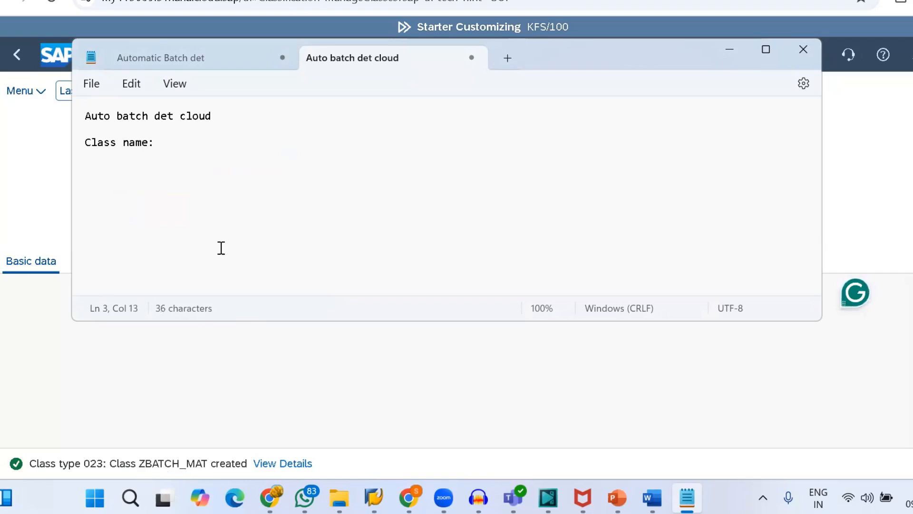
text(ZBATCH_MAT)
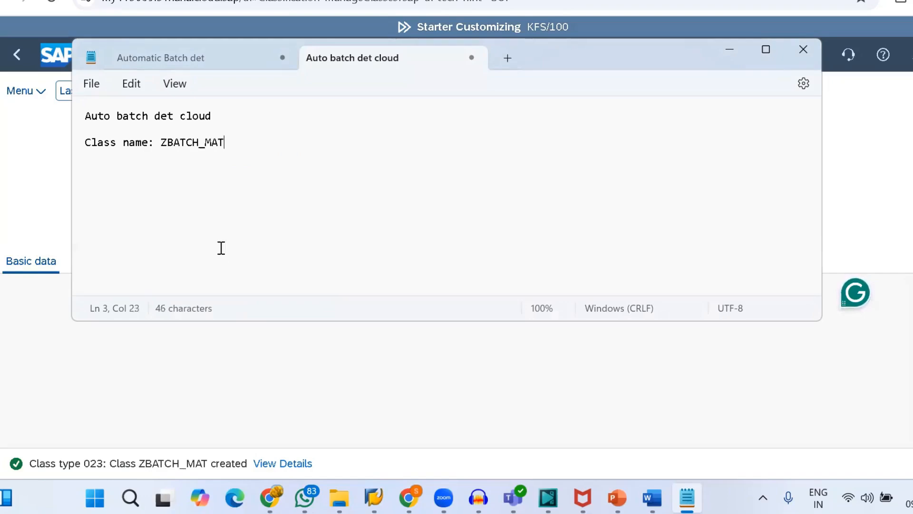
key(Return)
click(729, 52)
Step: Find the material creation app with the code MM01 and open Create Material
click(812, 55)
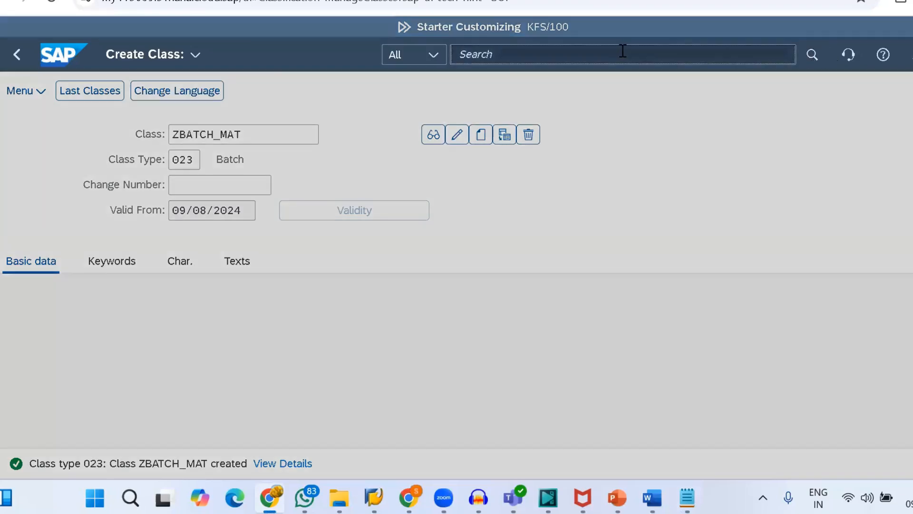
text(MM01)
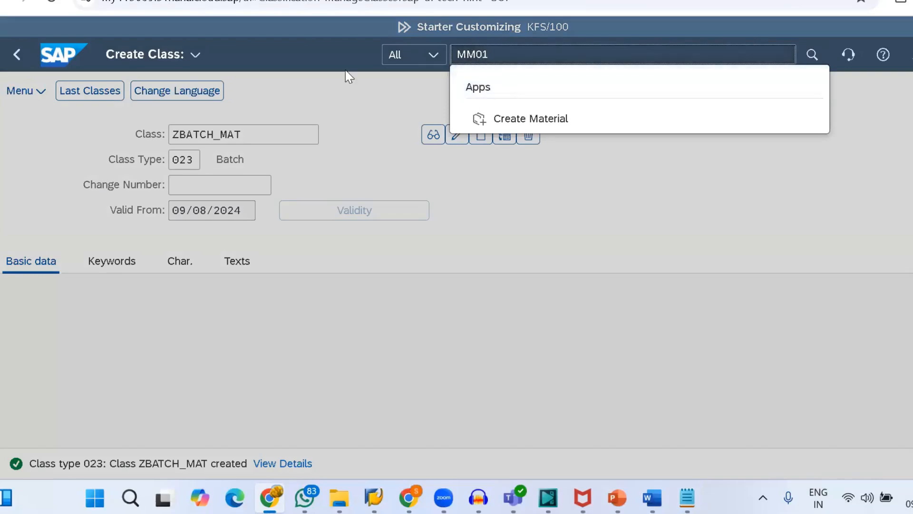
key(Down)
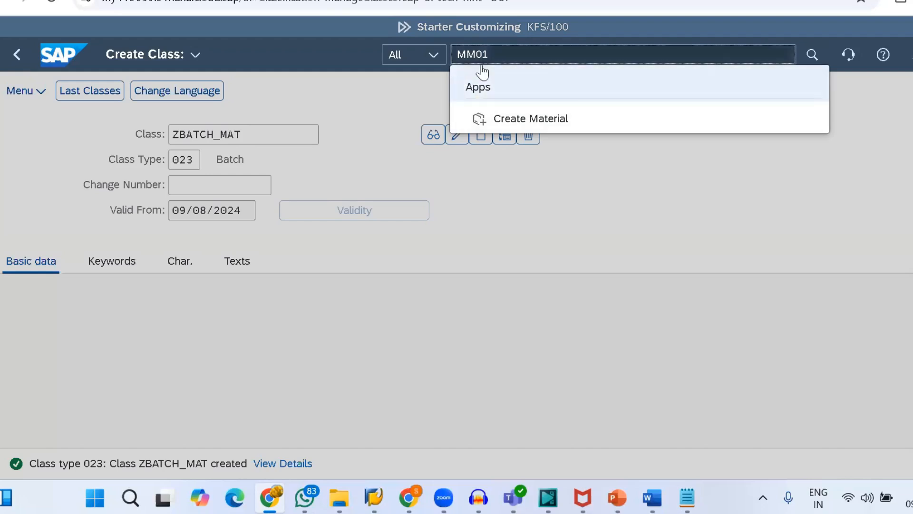
click(531, 134)
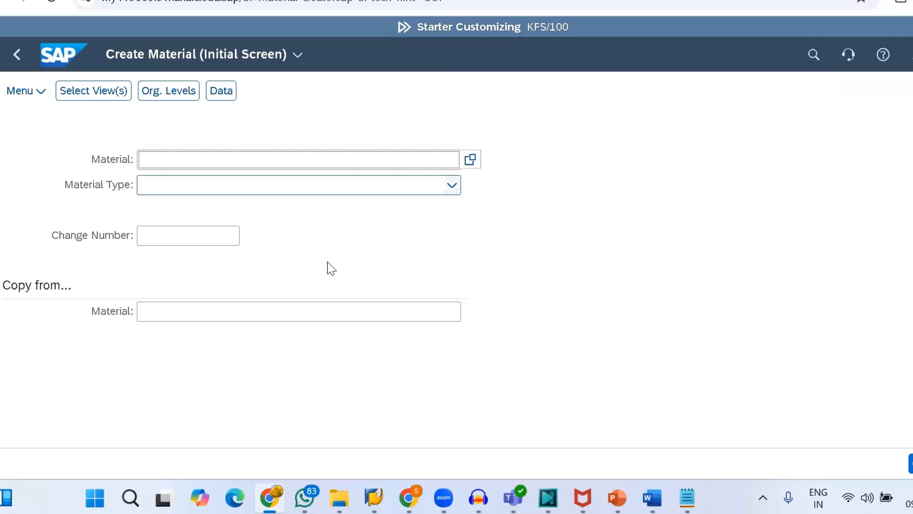
Step: Set the new material's type to ROH Raw materials and continue to the view selection
click(325, 185)
key(r)
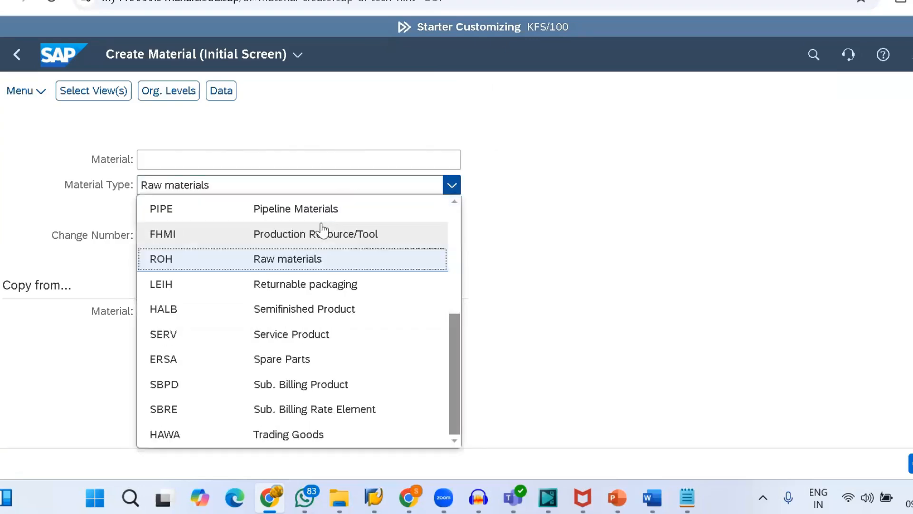
key(Return)
Step: Select the views Basic Data 1, Classification, Purchasing, General Plant Data / Storage 1 and Accounting 1 for the material, and confirm them
click(297, 167)
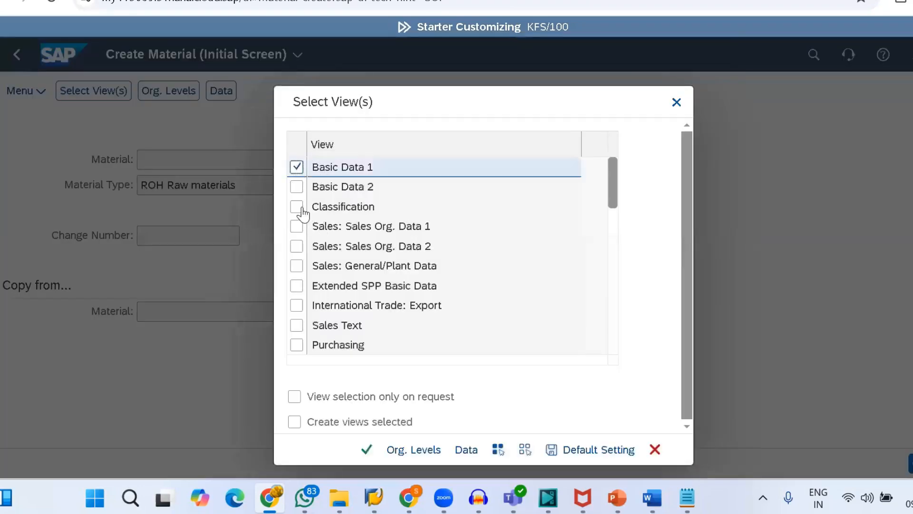
click(297, 206)
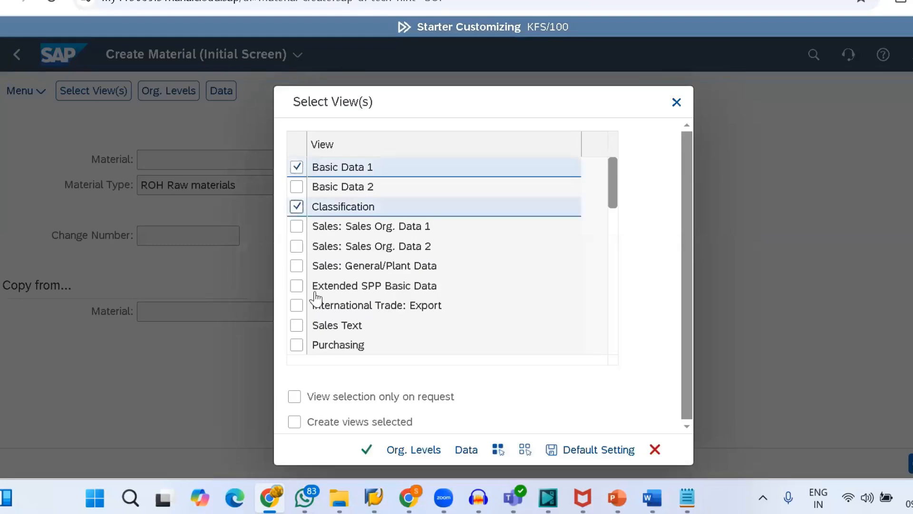
scroll(312, 297, down, 5)
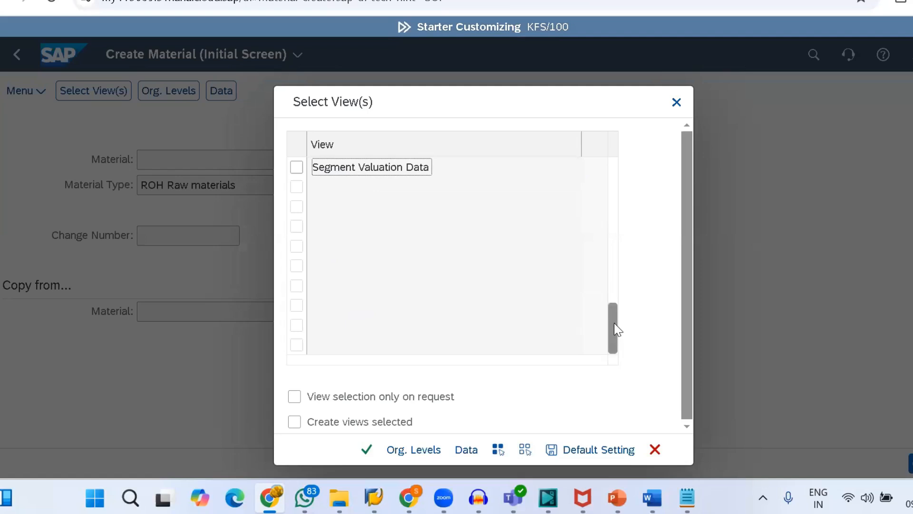
drag(614, 327, 617, 261)
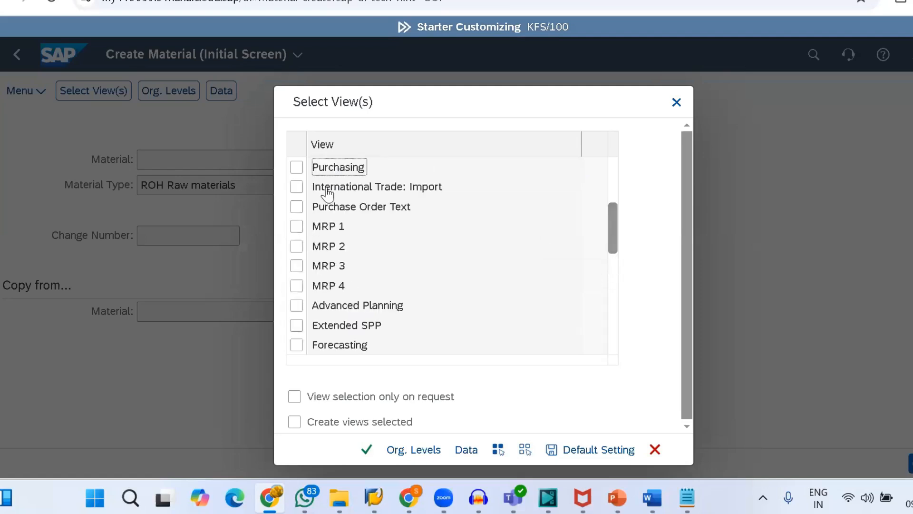
click(297, 167)
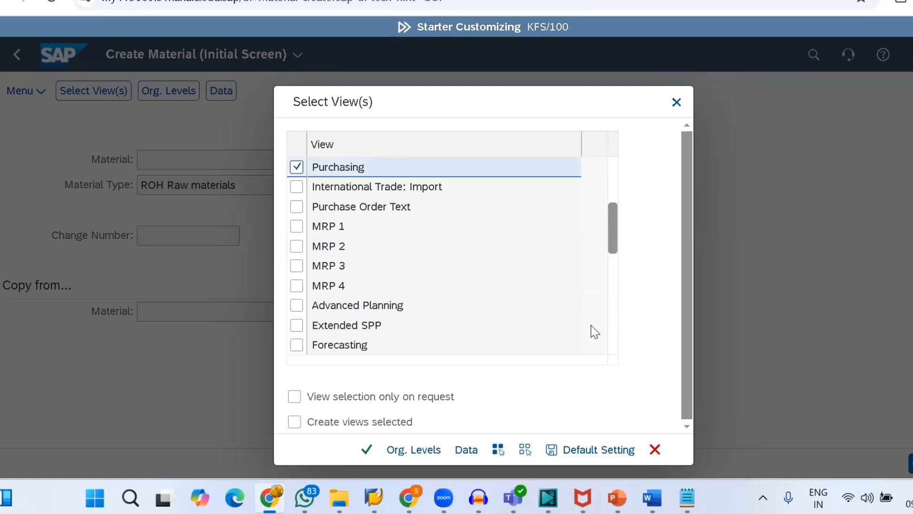
drag(614, 243, 614, 266)
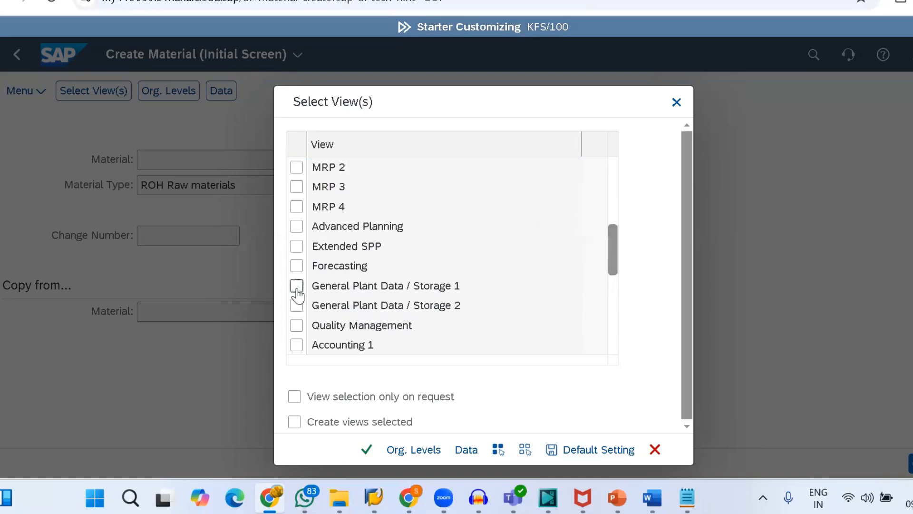
click(296, 285)
click(296, 344)
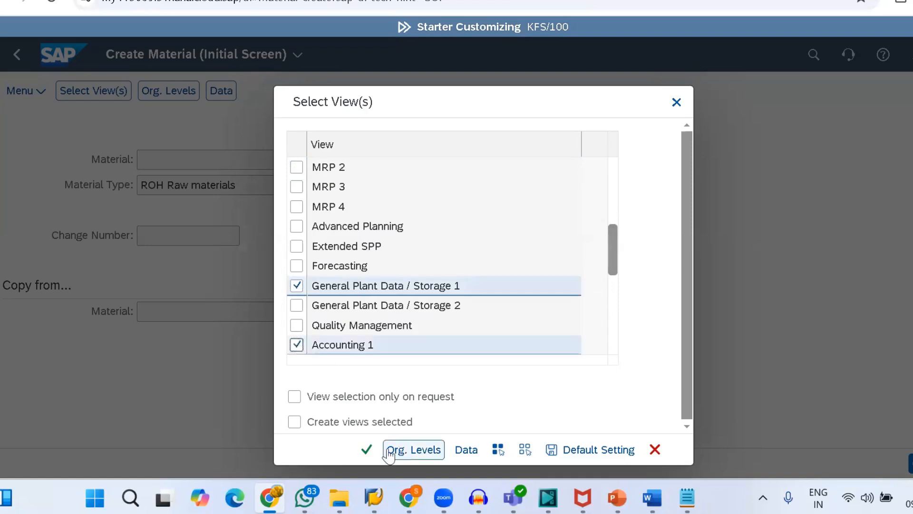
click(366, 449)
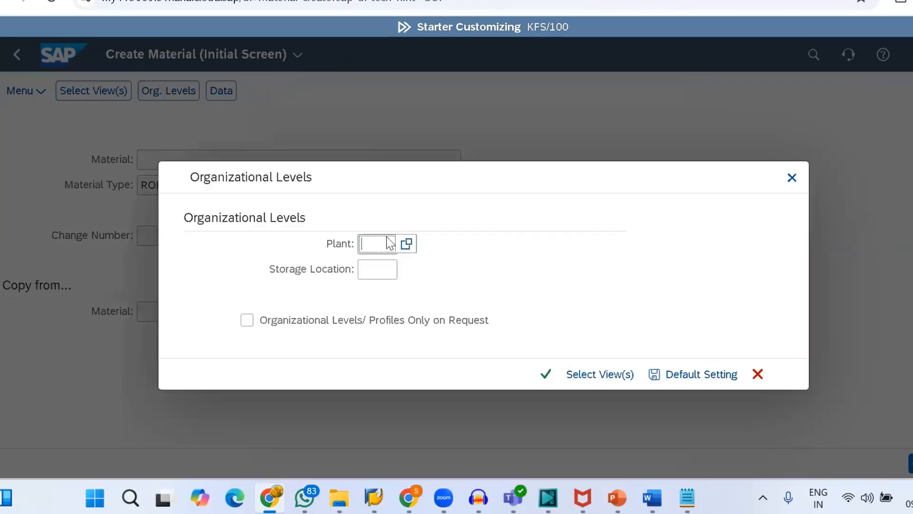
Step: Set the organizational levels to plant 1810 and storage location 181A, and confirm them
text(1810)
key(Tab)
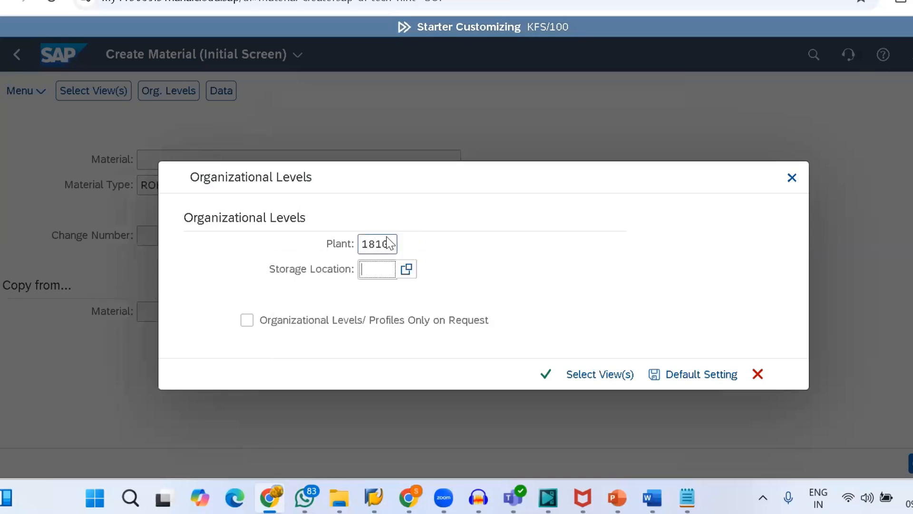
text(181a)
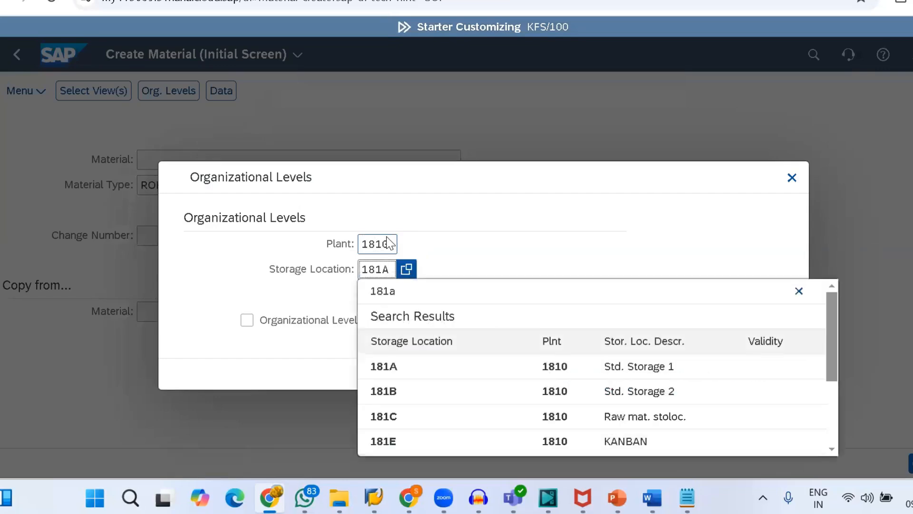
key(Return)
Step: Enter "MATERIAL MASTER" as the material description and EA as its base unit of measure
text(MA)
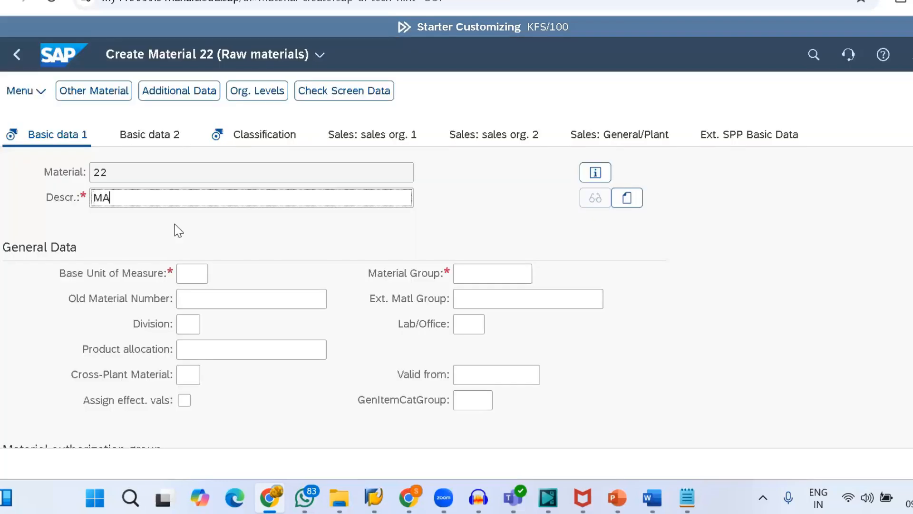
text(TERIAL MASTER)
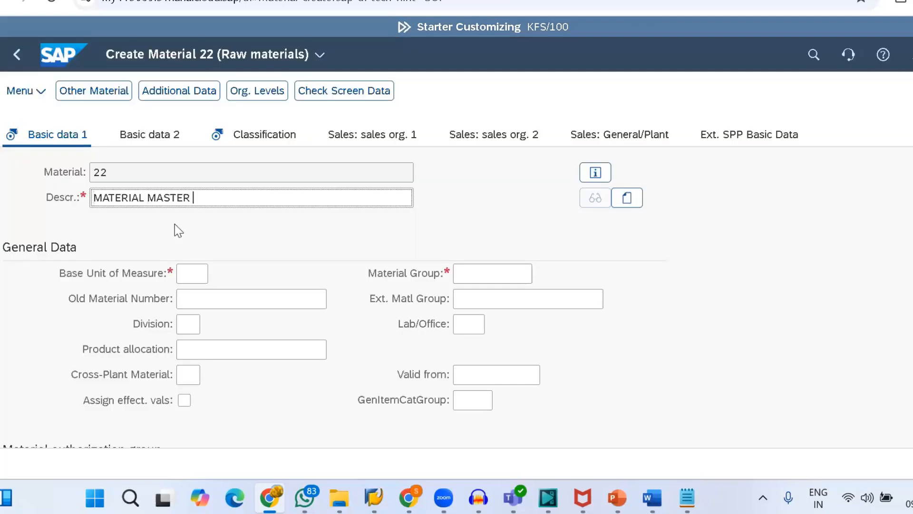
key(Tab)
click(186, 276)
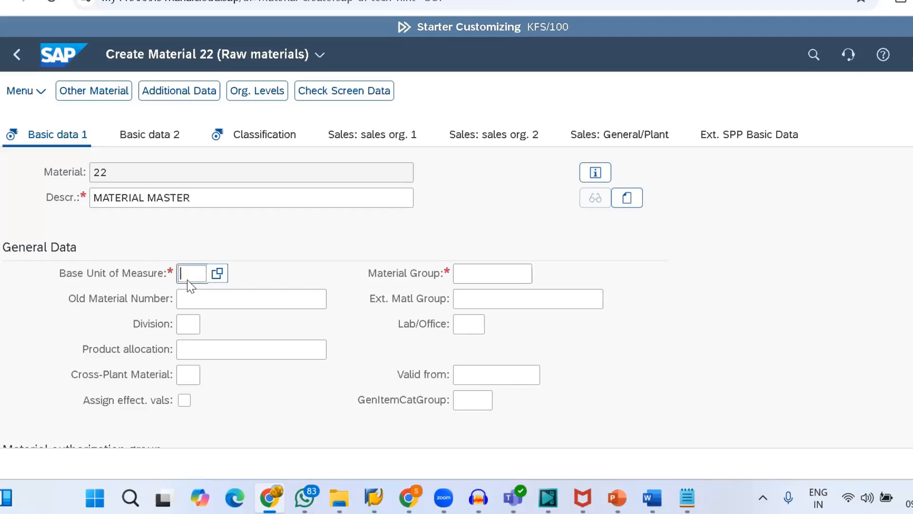
text(ea)
Step: Choose material group YBPM01 (Spare parts) from the value list and continue to the material's Classification view
click(469, 273)
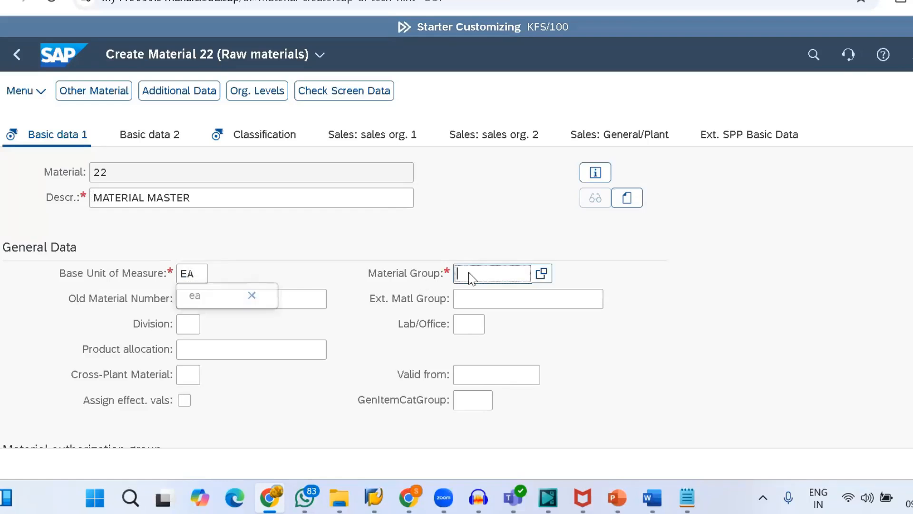
click(541, 274)
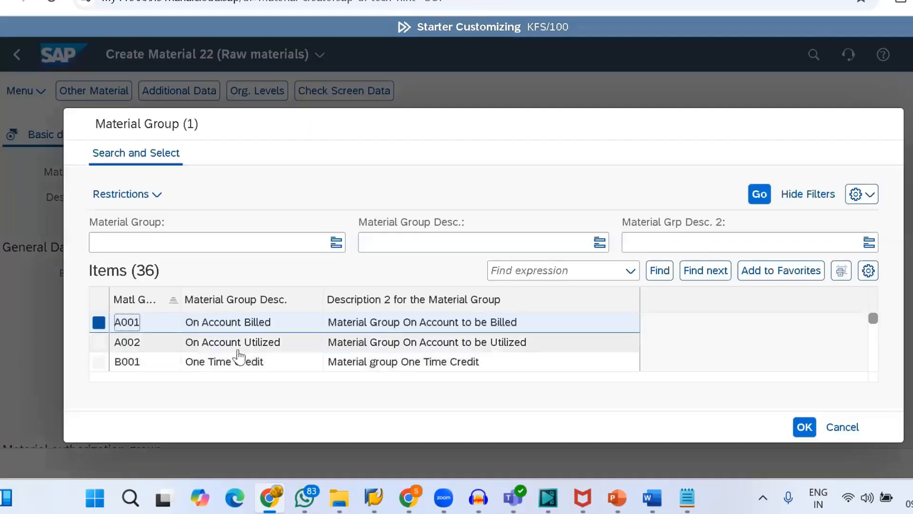
scroll(229, 359, down, 10)
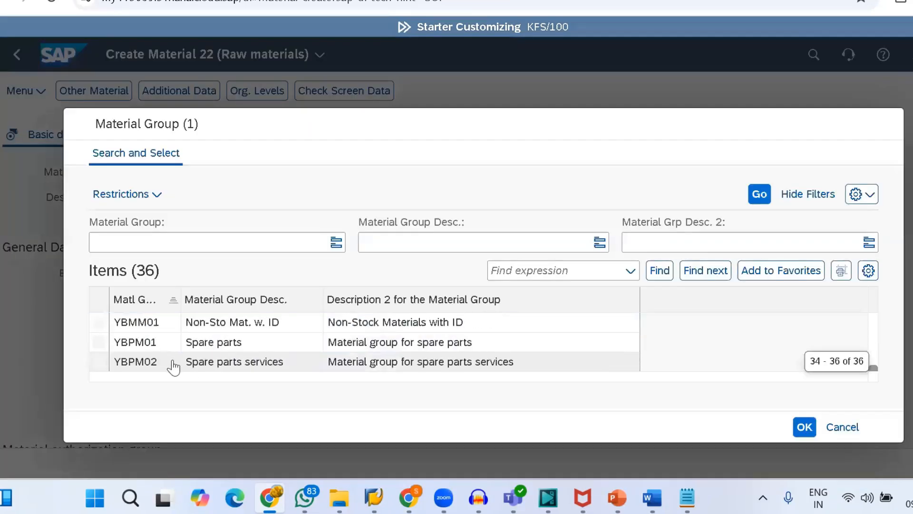
click(143, 342)
key(Return)
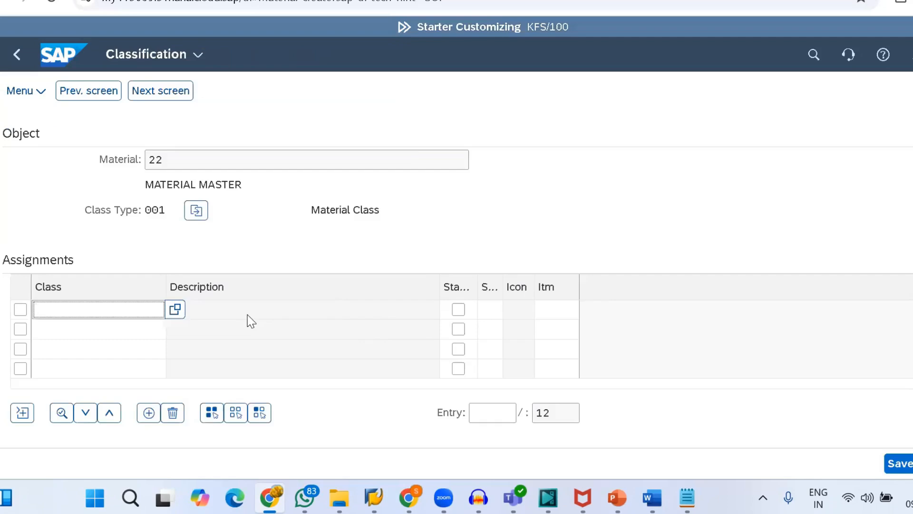
Step: Copy the class name ZBATCH_MAT from the Notepad notes and try to assign it to the material under class type 001
key(alt+Tab)
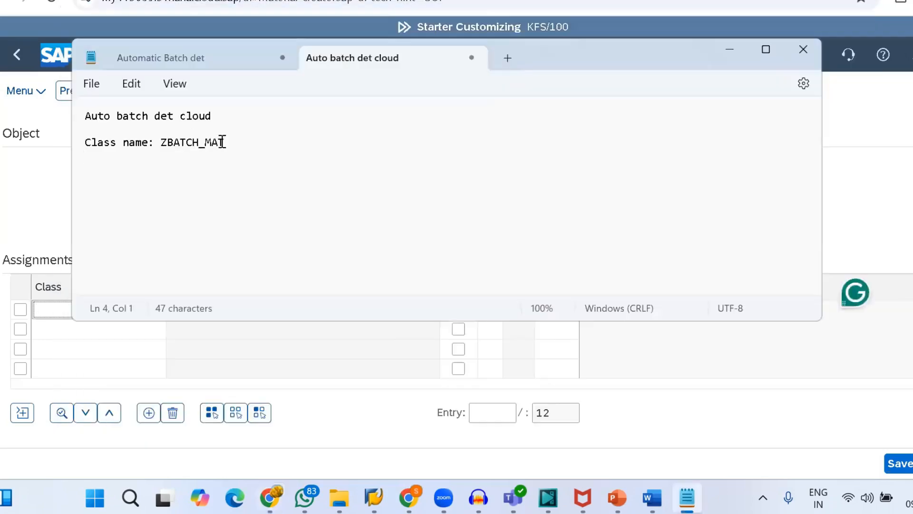
drag(223, 142, 162, 141)
key(ctrl+c)
click(60, 311)
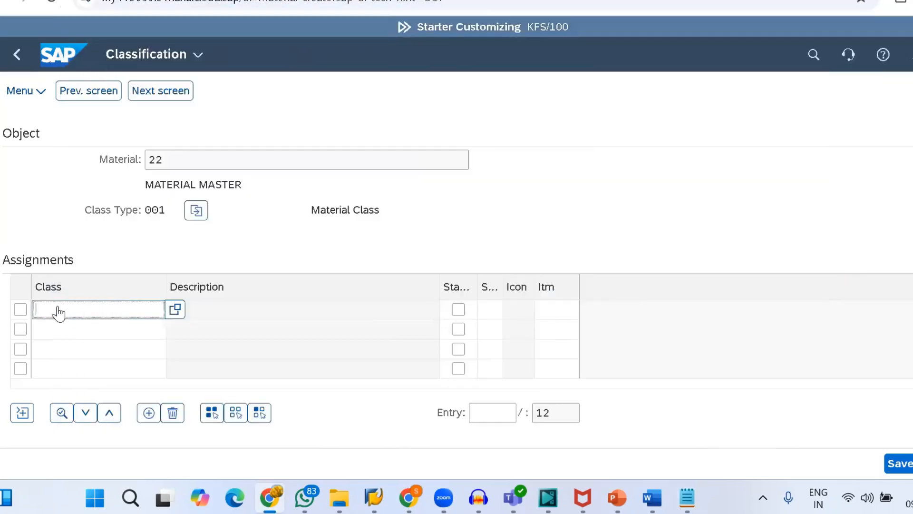
key(ctrl+v)
key(Return)
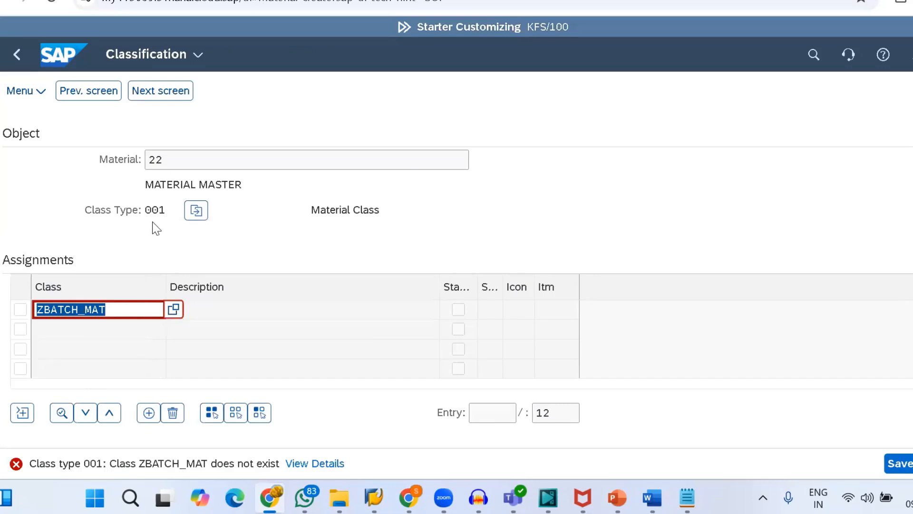
Step: Change the material's class type to Batch (023) and assign class ZBATCH_MAT to it
click(199, 214)
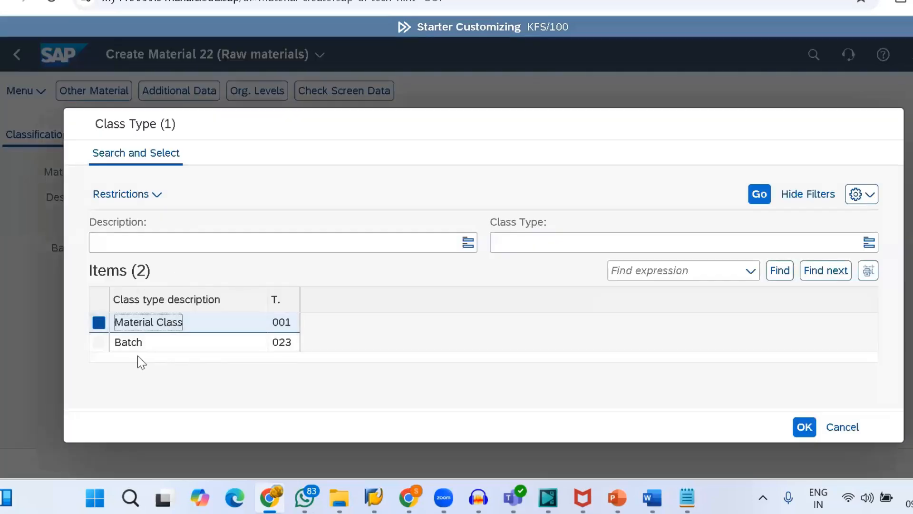
click(133, 343)
click(804, 426)
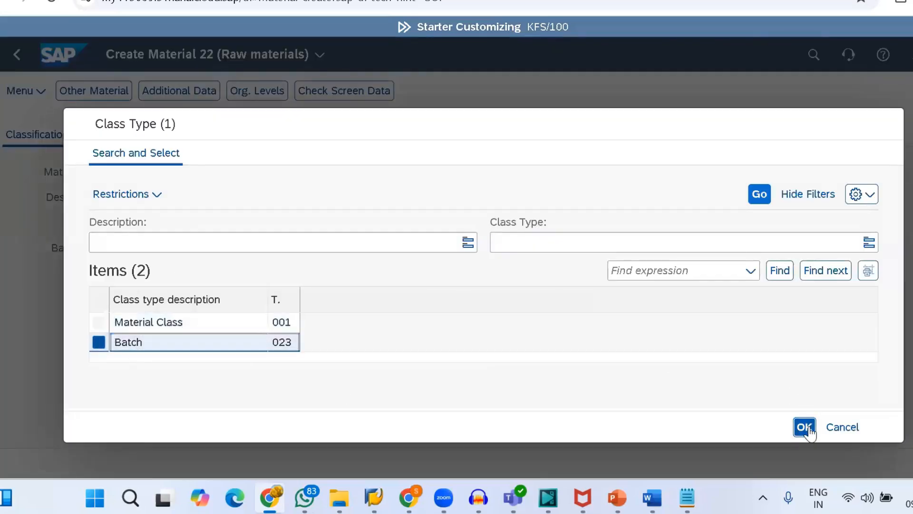
key(ctrl+v)
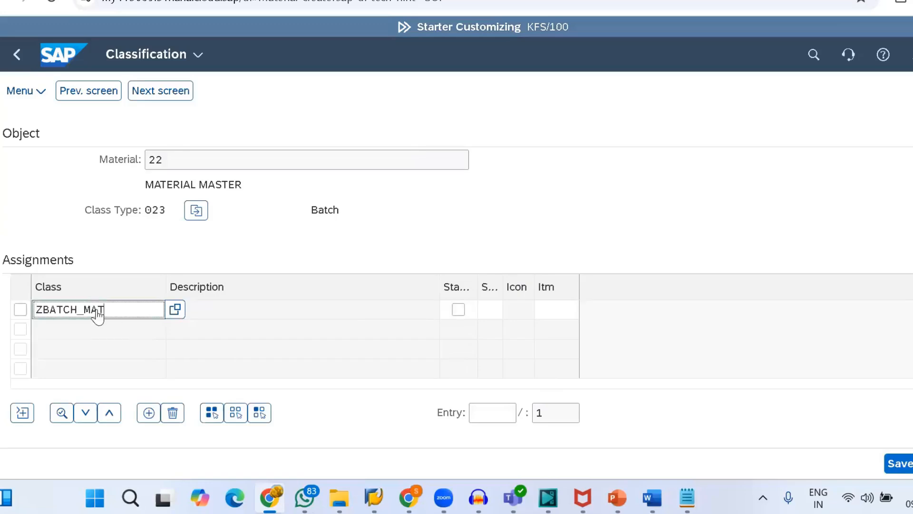
key(Return)
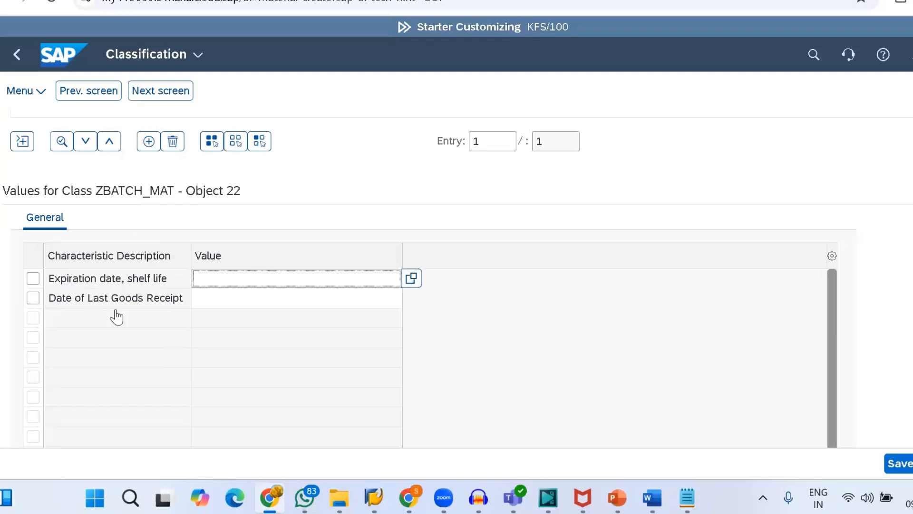
Step: Continue to the material's Purchasing view, enable batch management there, and confirm the view
click(160, 93)
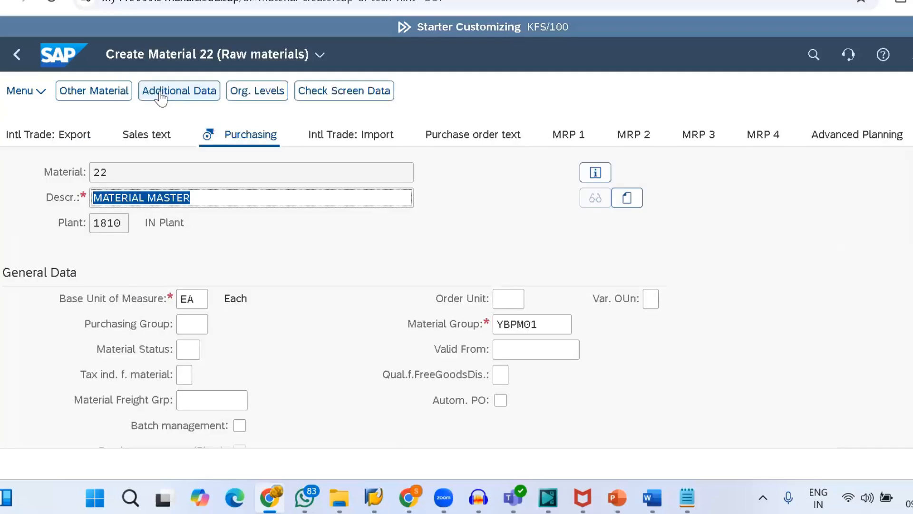
click(240, 425)
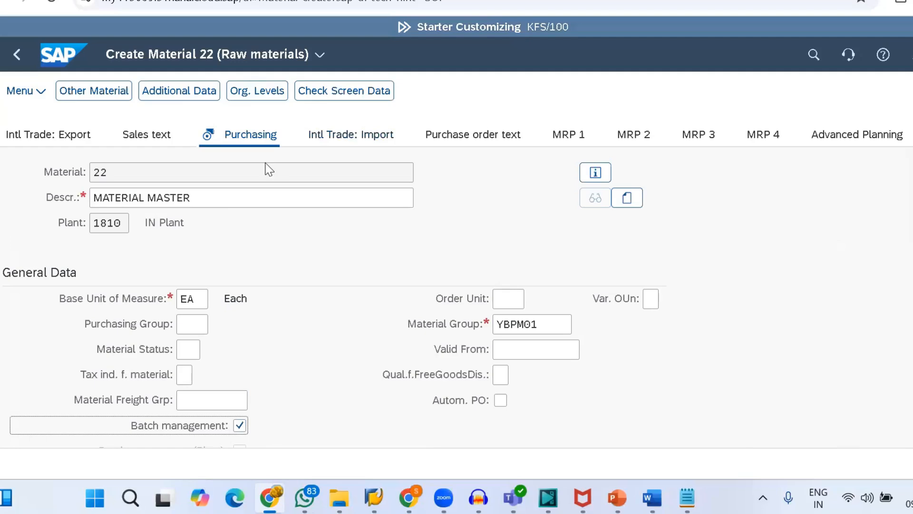
key(Return)
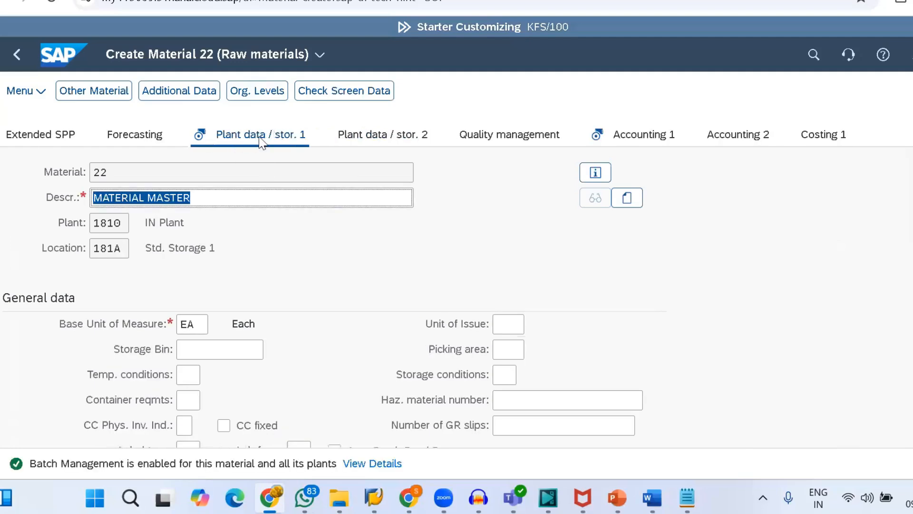
Step: Set the minimum remaining shelf life to 20 and the total shelf life to 60 in the plant storage data, and confirm
scroll(287, 299, down, 2)
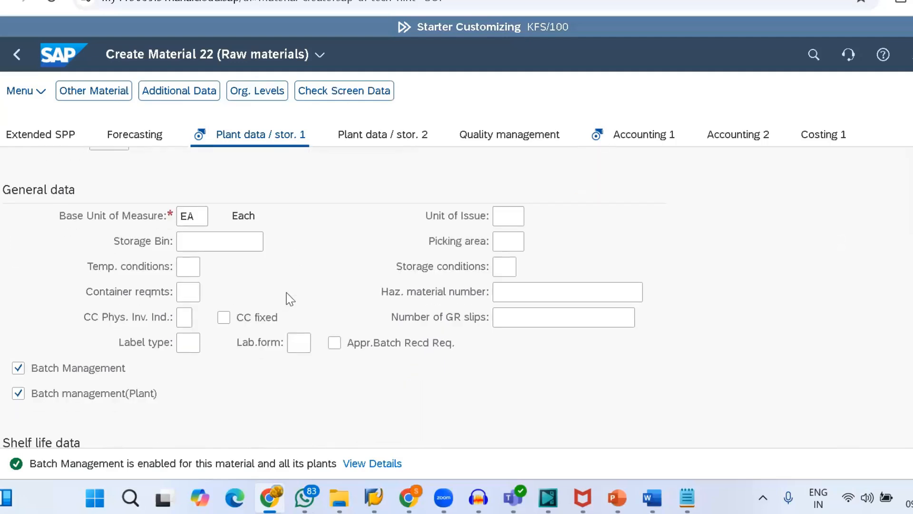
scroll(288, 298, down, 3)
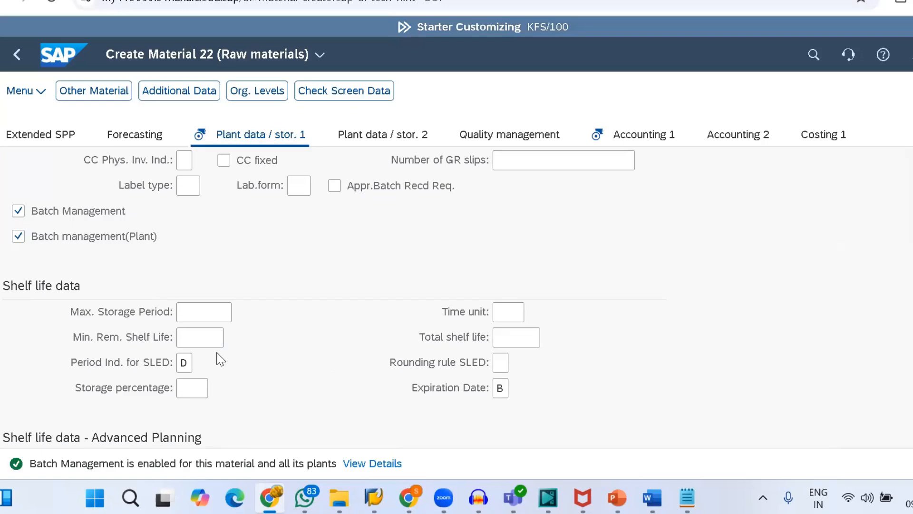
click(191, 341)
click(516, 340)
key(Return)
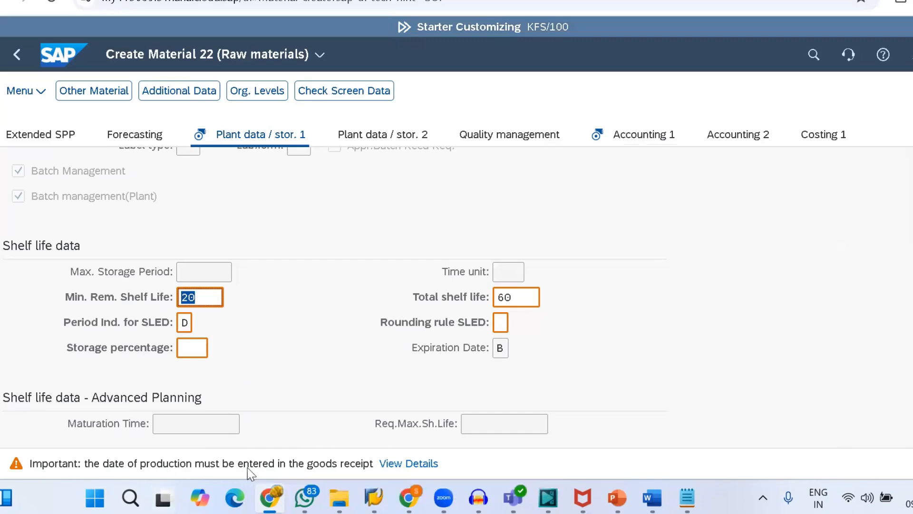
key(Return)
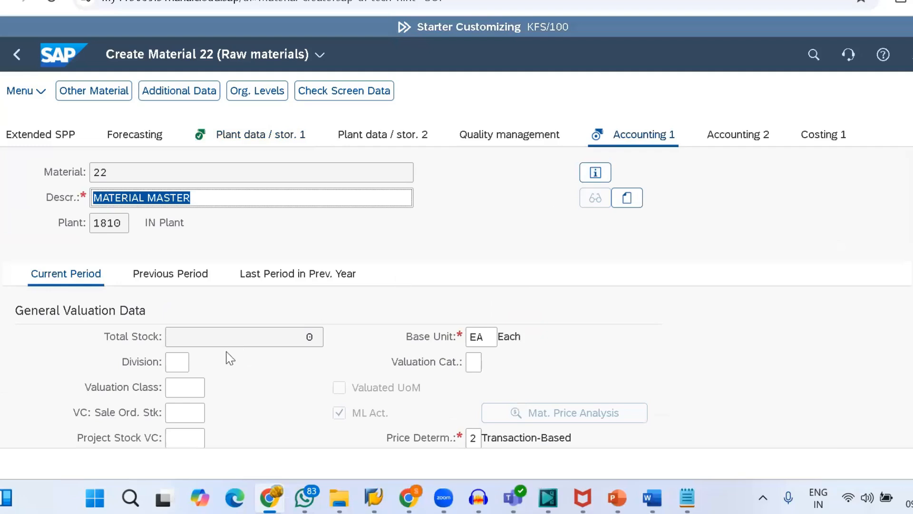
Step: Set the material's valuation class to 3000 and its price control to V in the accounting data
scroll(229, 381, down, 2)
click(189, 312)
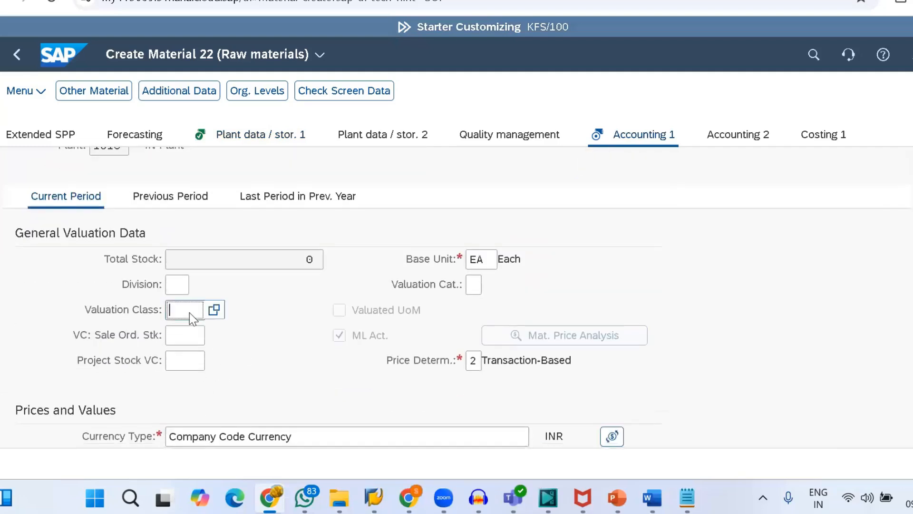
text(3000)
key(Return)
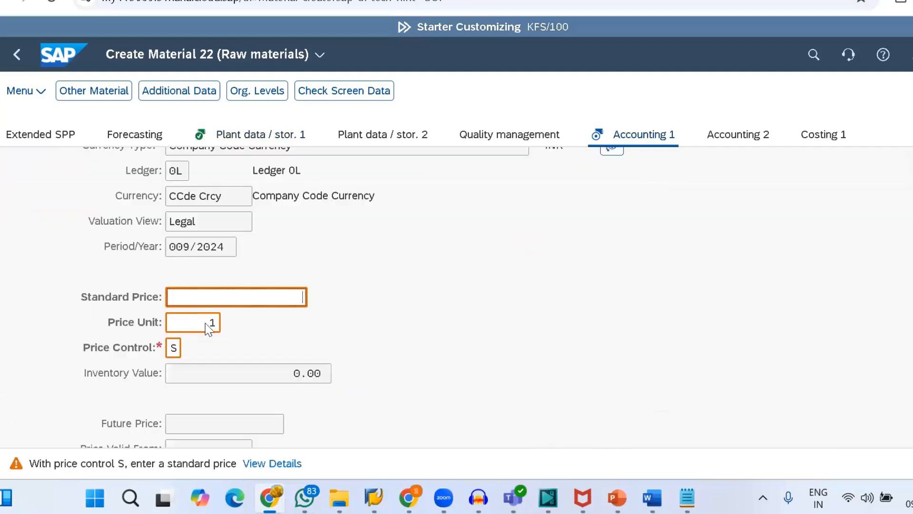
click(174, 354)
key(BackSpace)
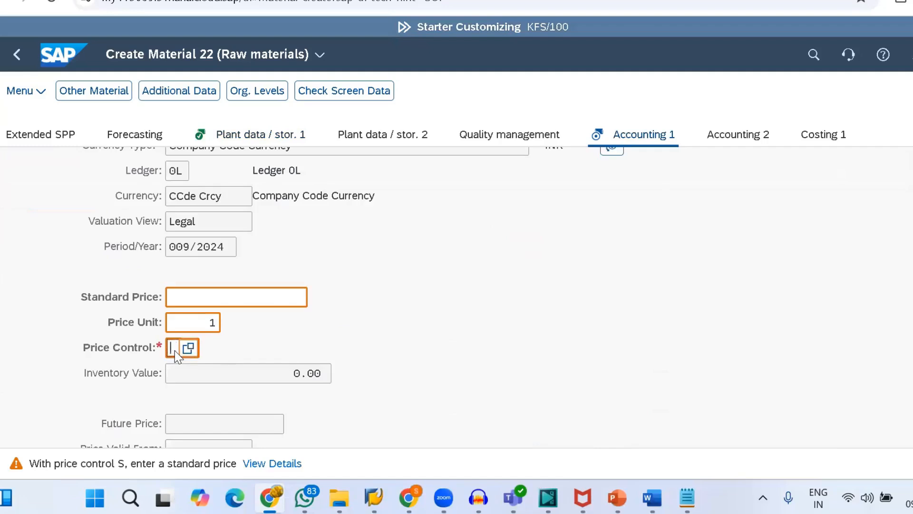
text(V)
click(182, 388)
scroll(184, 392, down, 6)
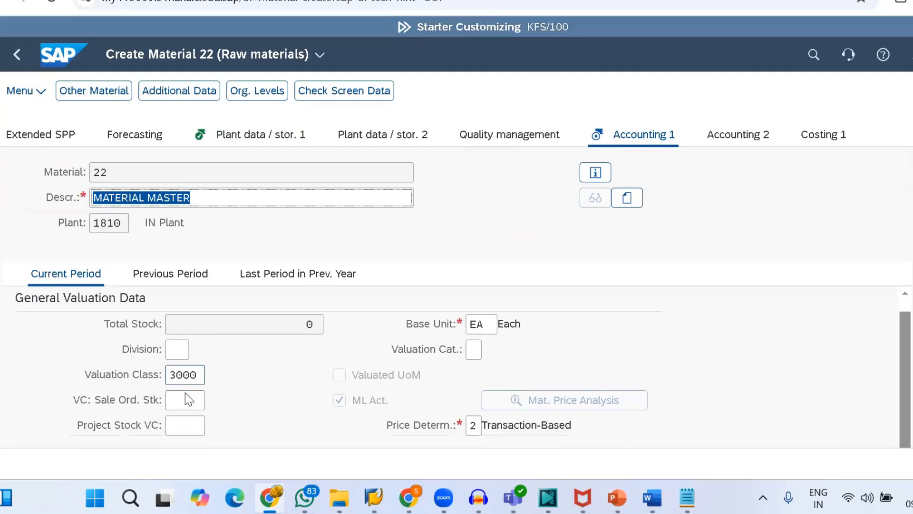
Step: Enter a periodic unit price of 10 for the material and save the new material
click(199, 408)
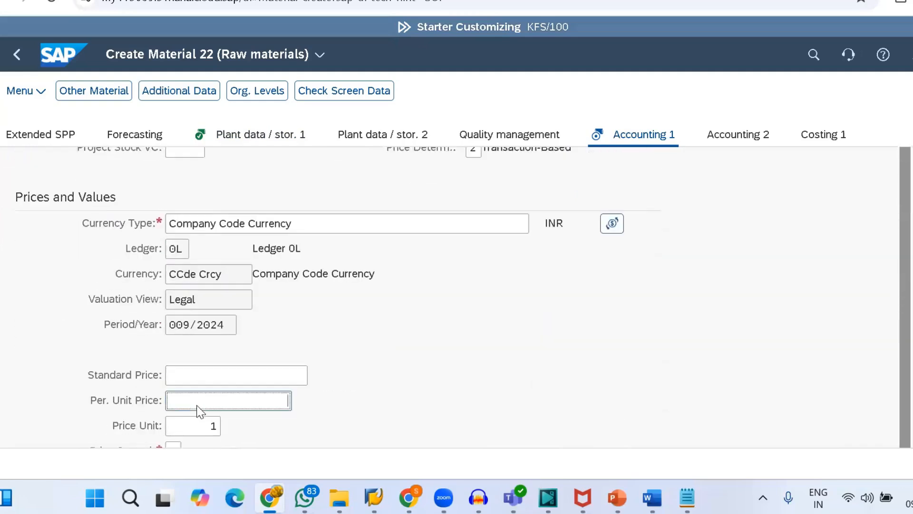
text(10)
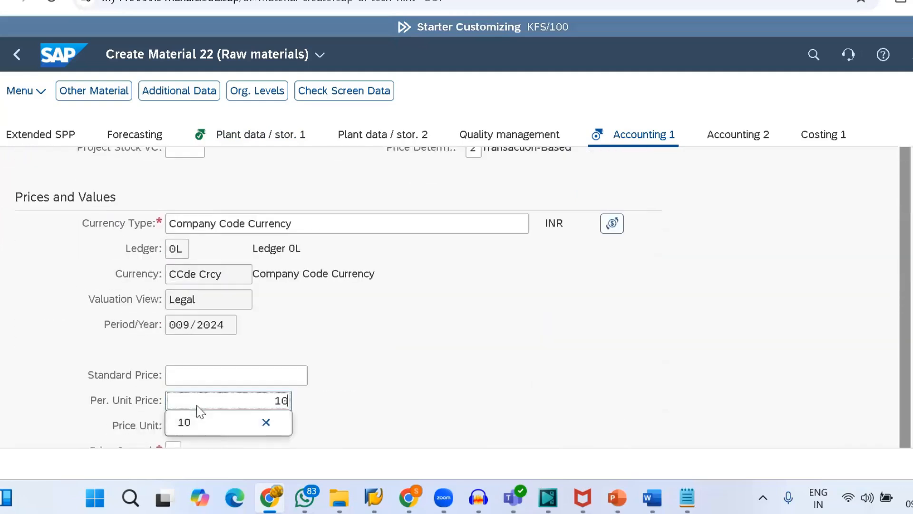
key(Return)
key(Return)
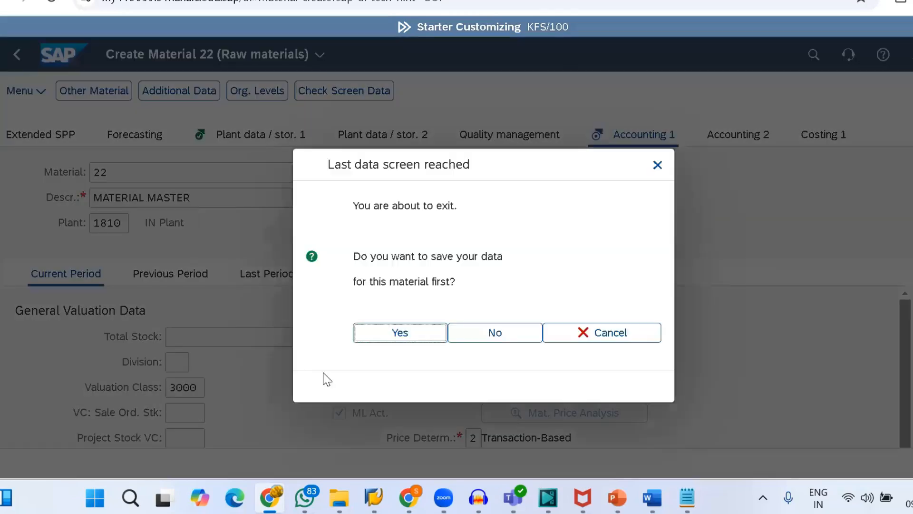
click(397, 338)
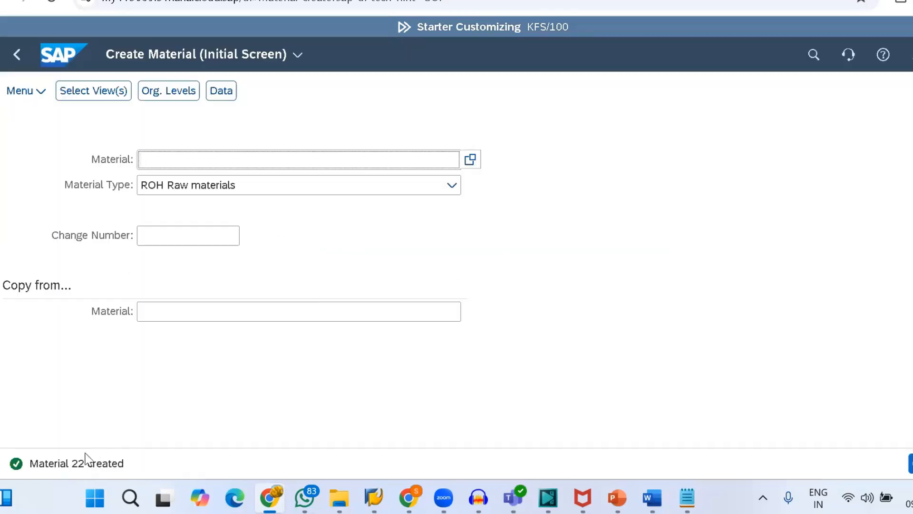
Step: Switch to the Notepad notes and add the line "Material master:22" beneath the class name
key(alt+Tab)
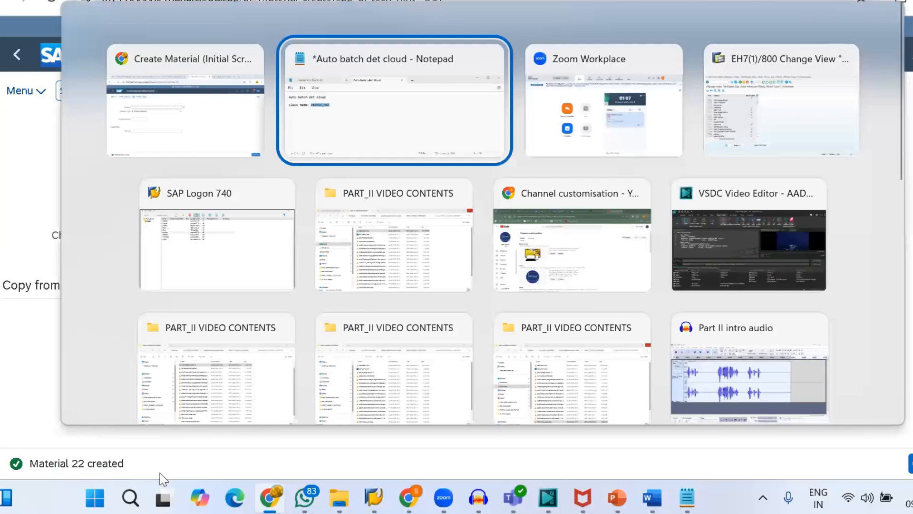
click(235, 147)
key(Return)
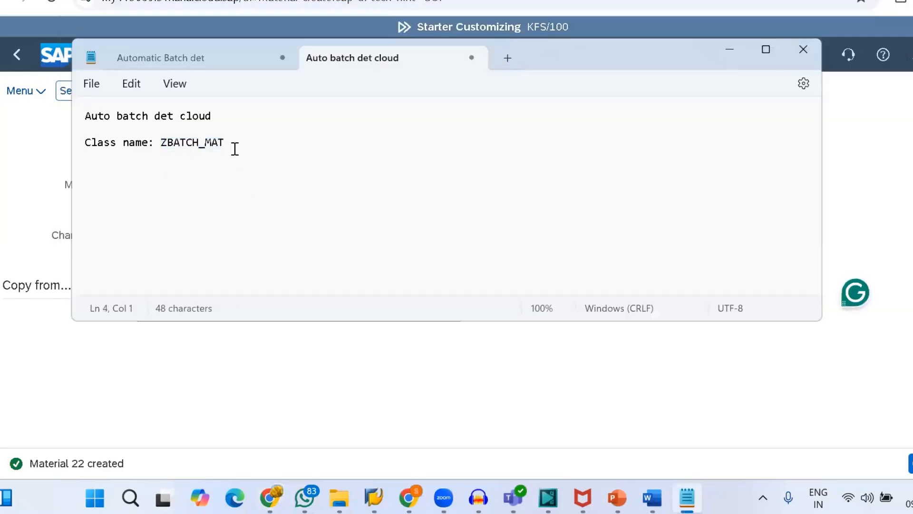
text(Materaial master)
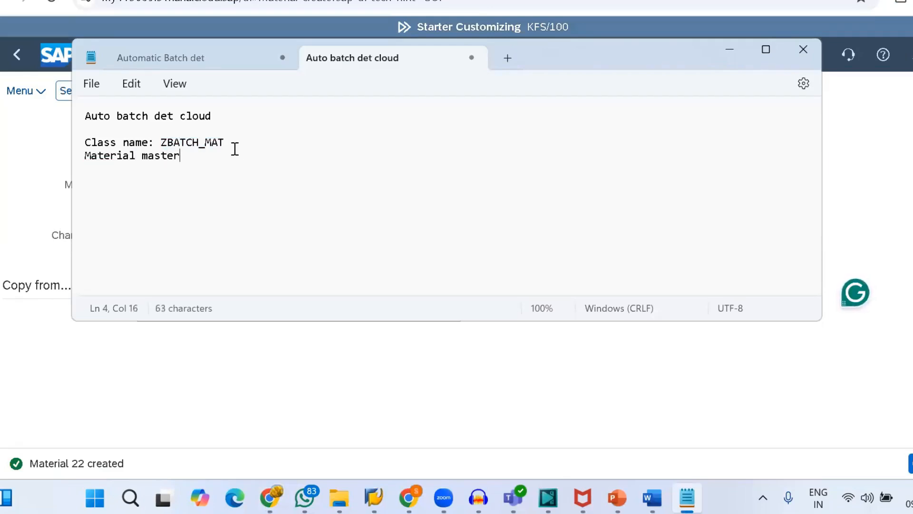
text(:)
text(ZBATCH_MAT)
key(Return)
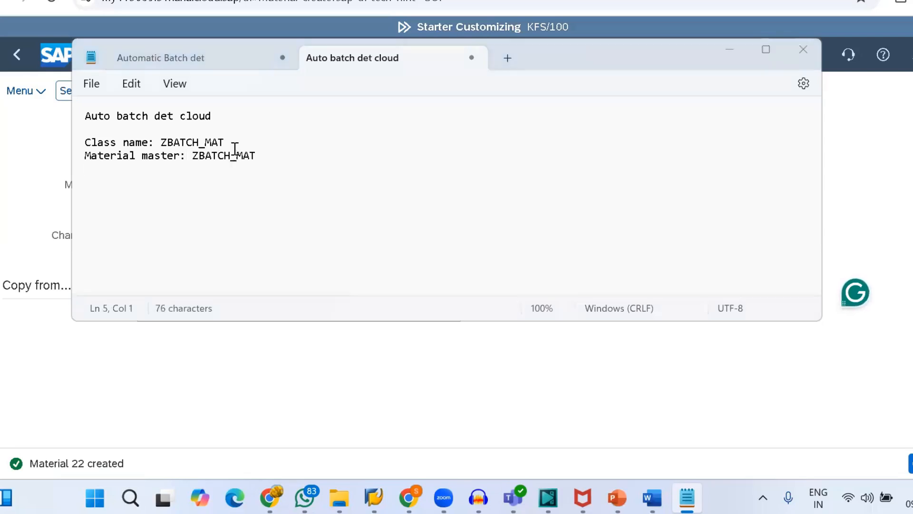
drag(266, 159, 191, 161)
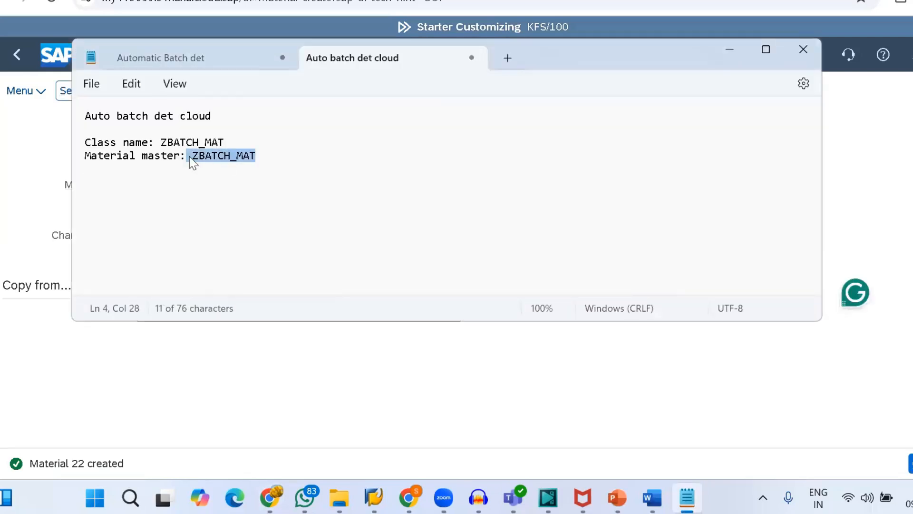
text(22)
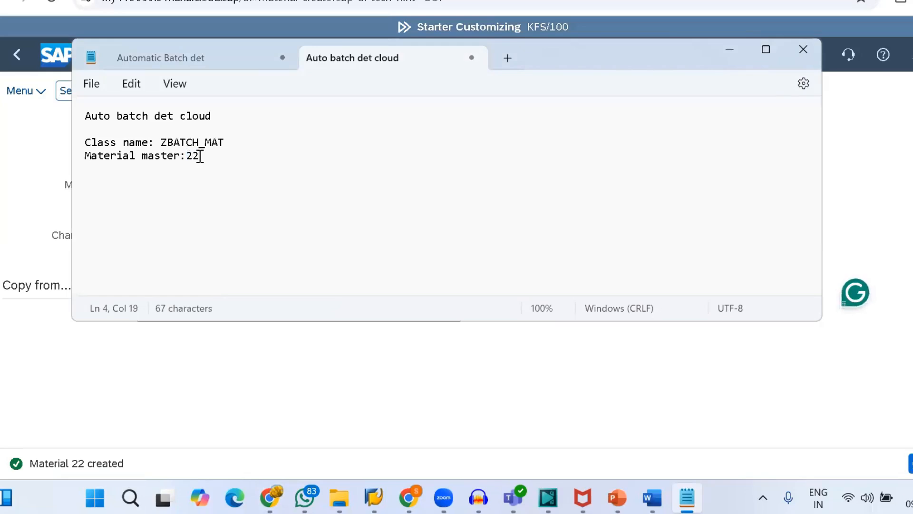
key(Return)
Step: Return to SAP in the browser, search for cl02 and open the Manage Classes app
key(alt+Tab)
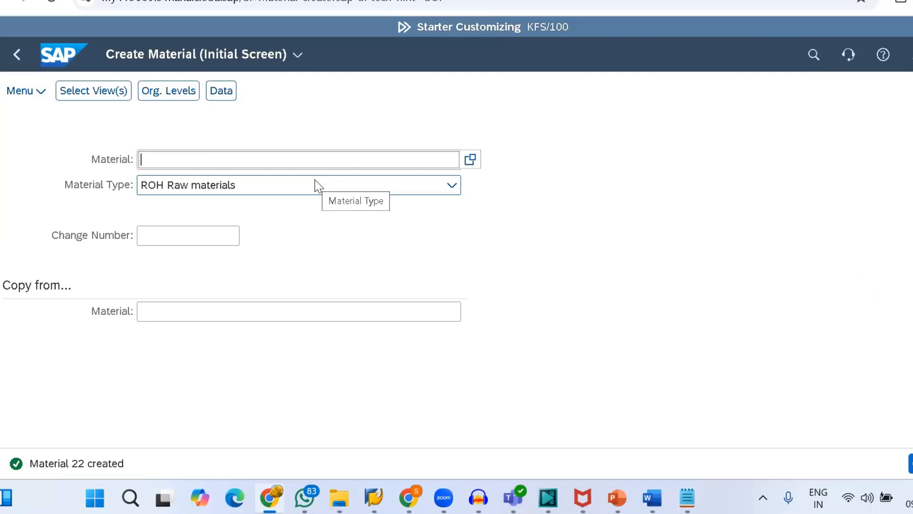
click(810, 55)
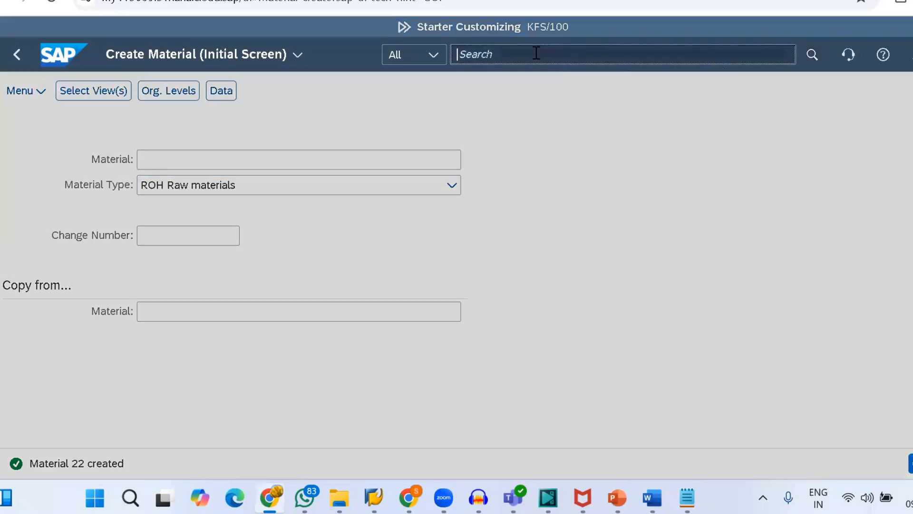
text(cl02)
click(500, 117)
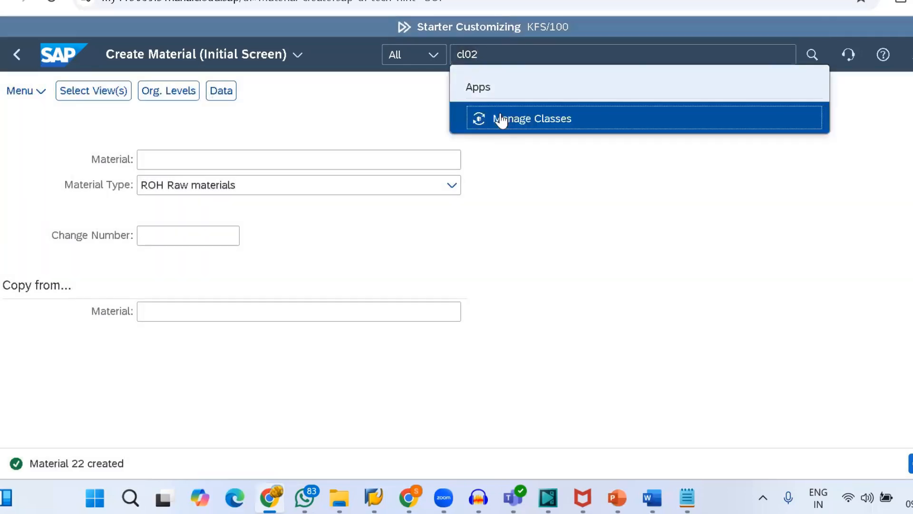
Step: Enter zbatch_sel as the class name and 023 as its class type
text(zbatch)
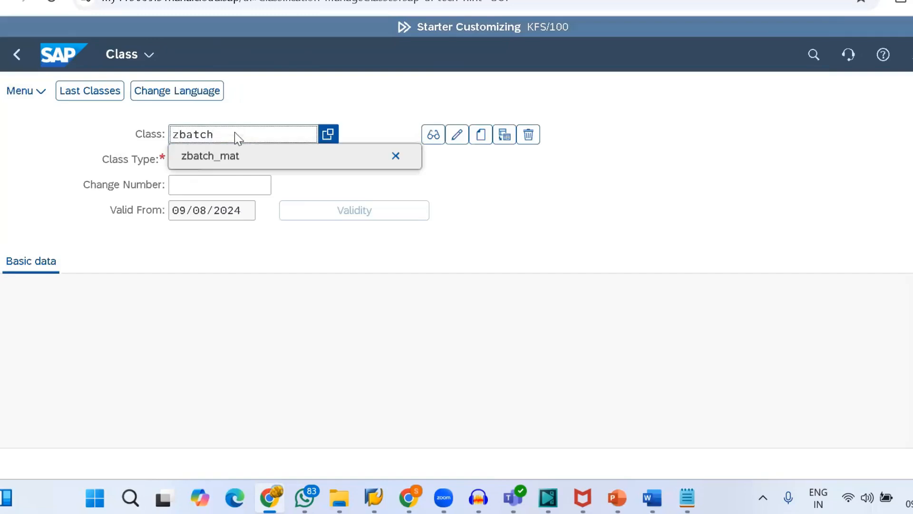
text(_sel)
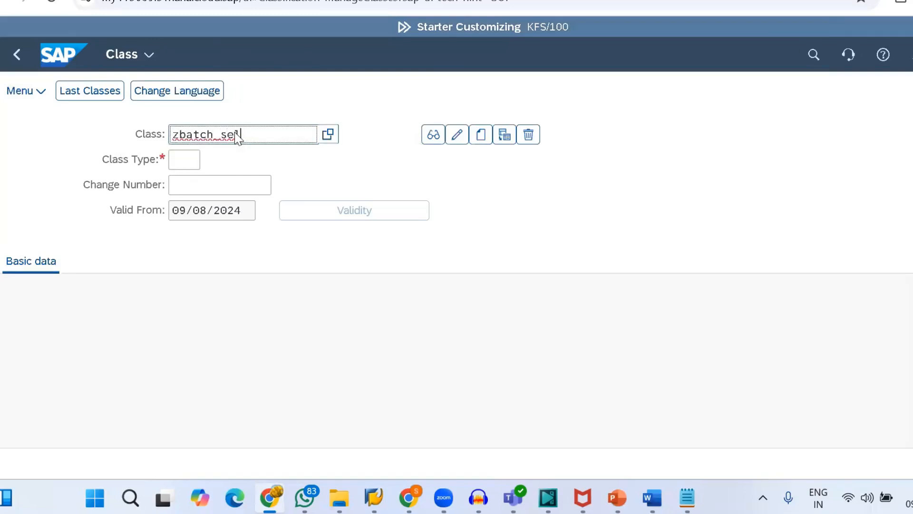
click(186, 160)
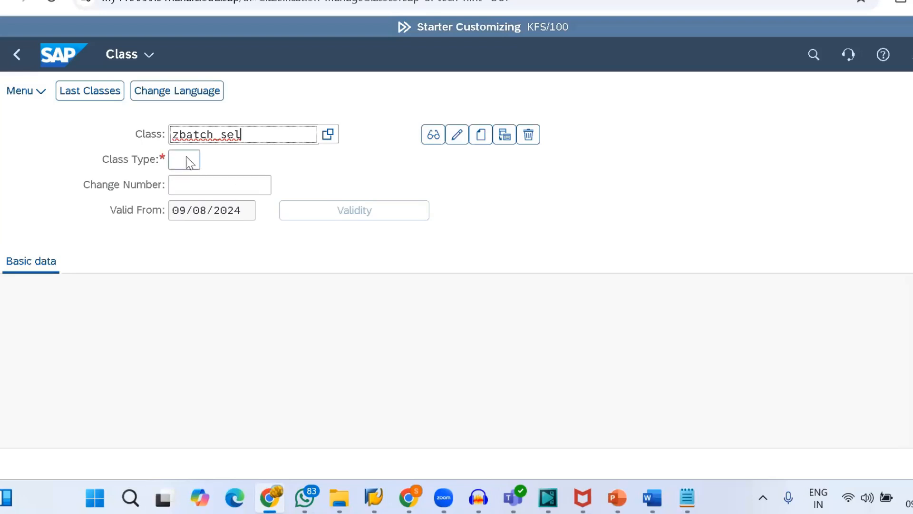
text(02)
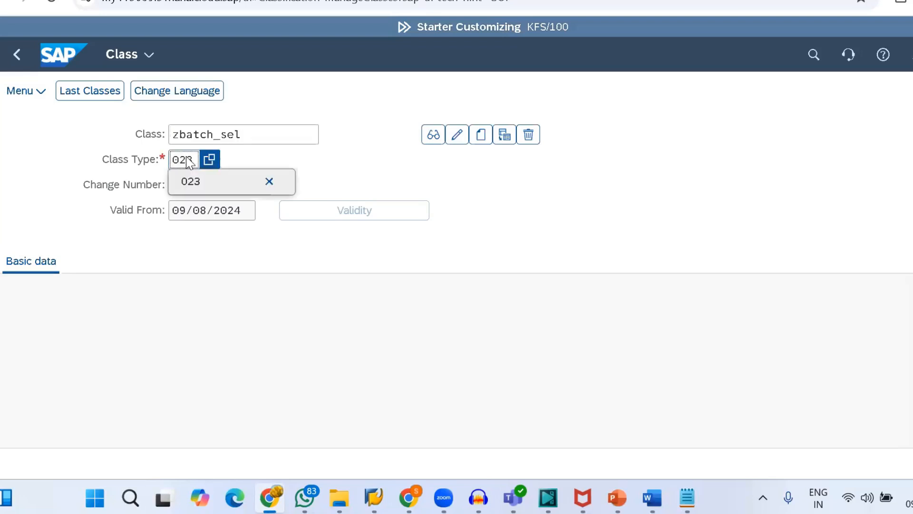
Step: Start creating the type 023 class zbatch_sel and enter the description "selection class for demo"
text(3)
click(482, 138)
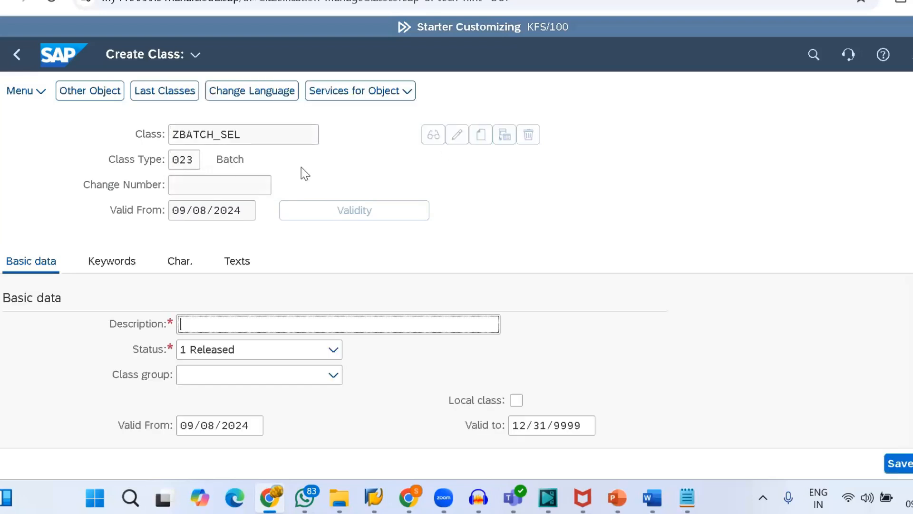
text(s)
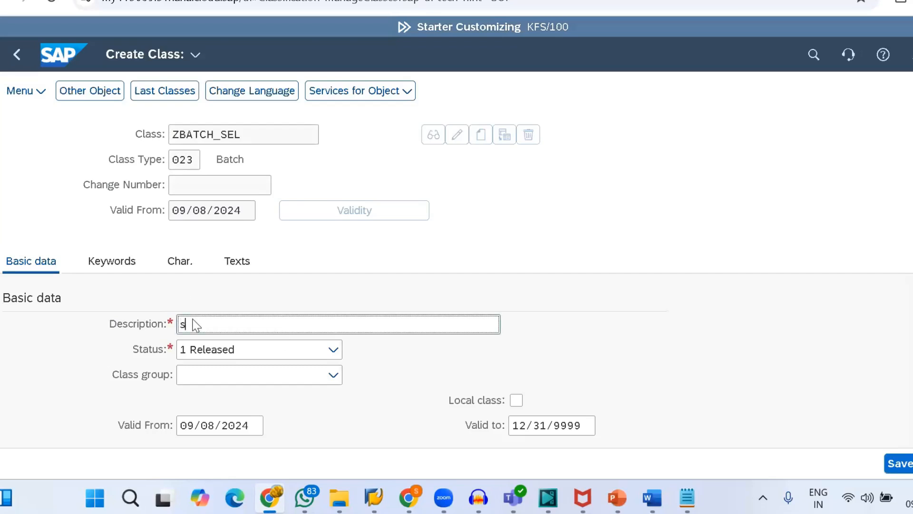
text(election class for demo)
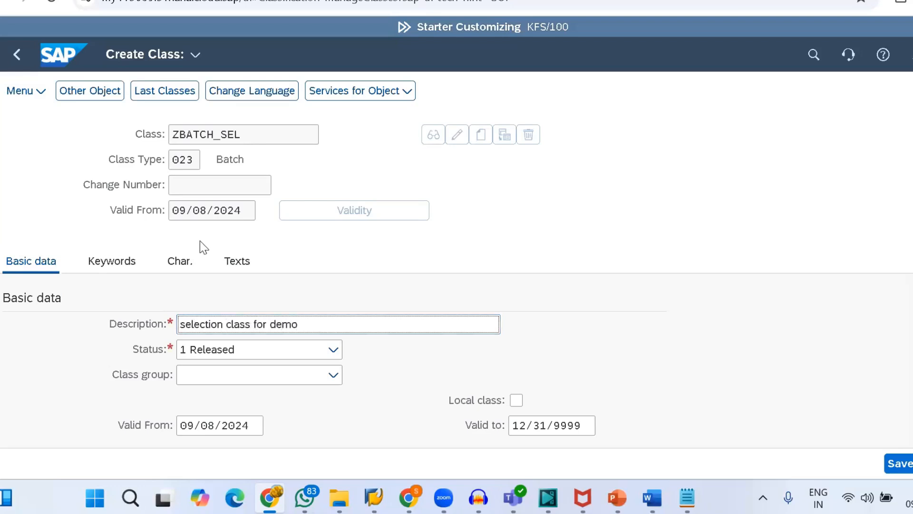
Step: Assign the characteristics lobm_lfdat, lobm_rlz and lobm_vfdat to the class and save it
click(177, 261)
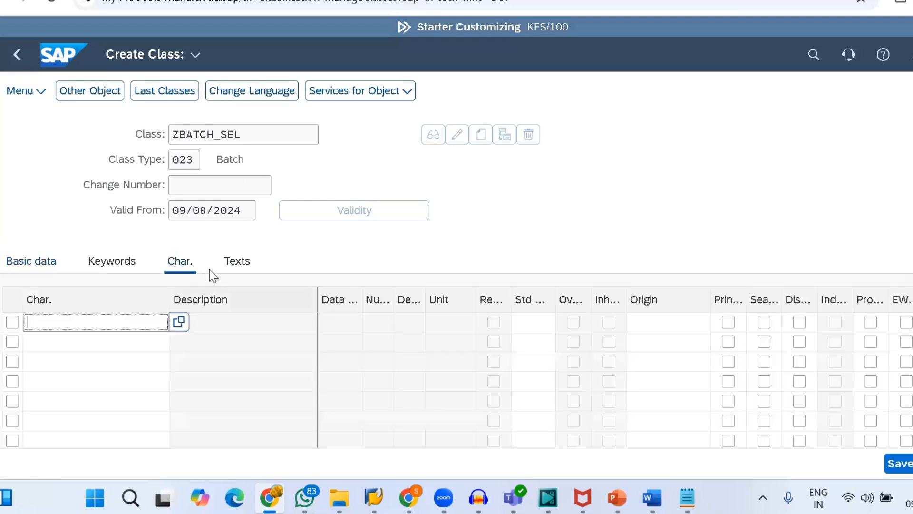
click(92, 331)
key(Down)
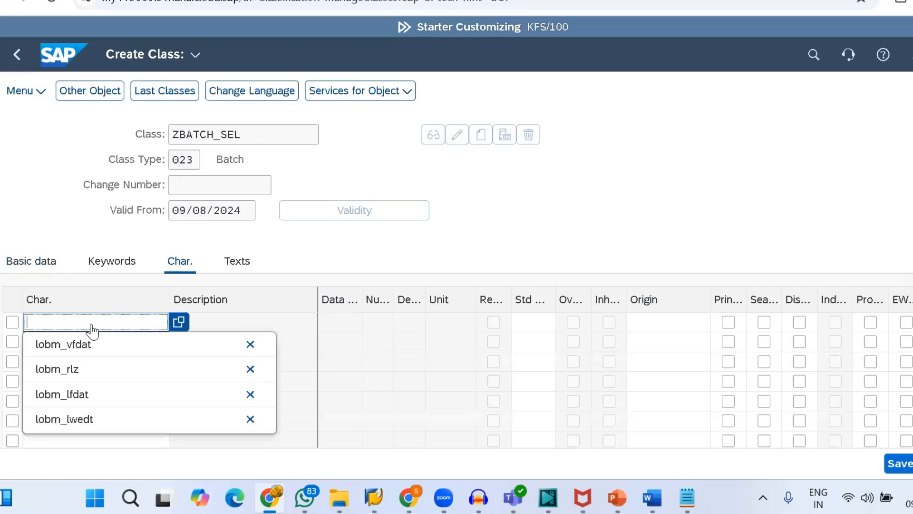
key(Down)
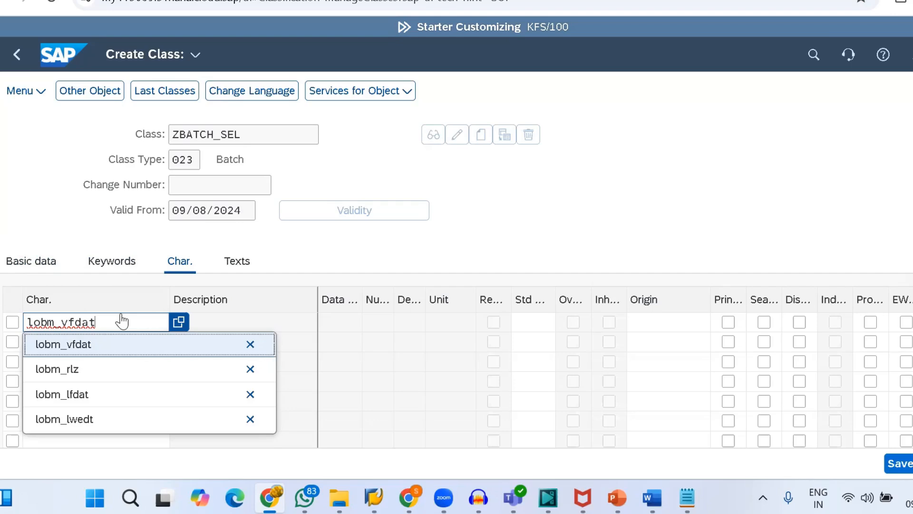
click(91, 394)
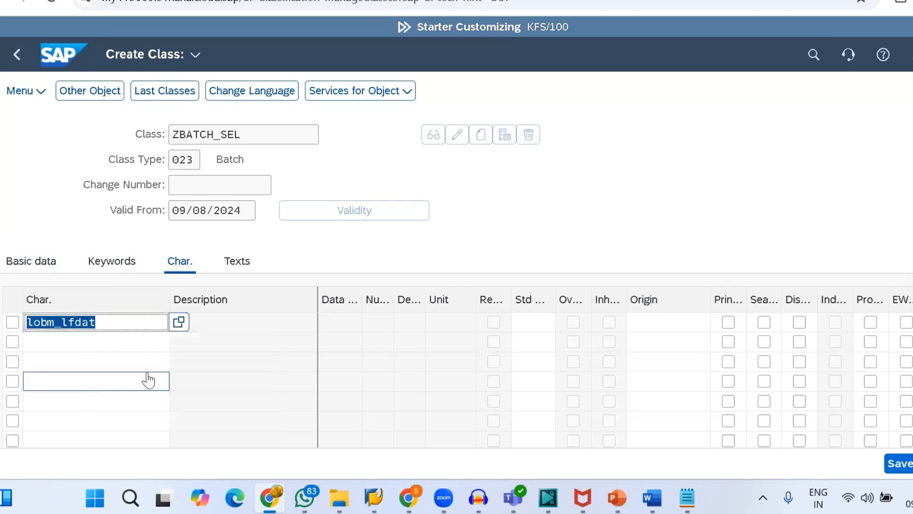
click(77, 342)
text(lo)
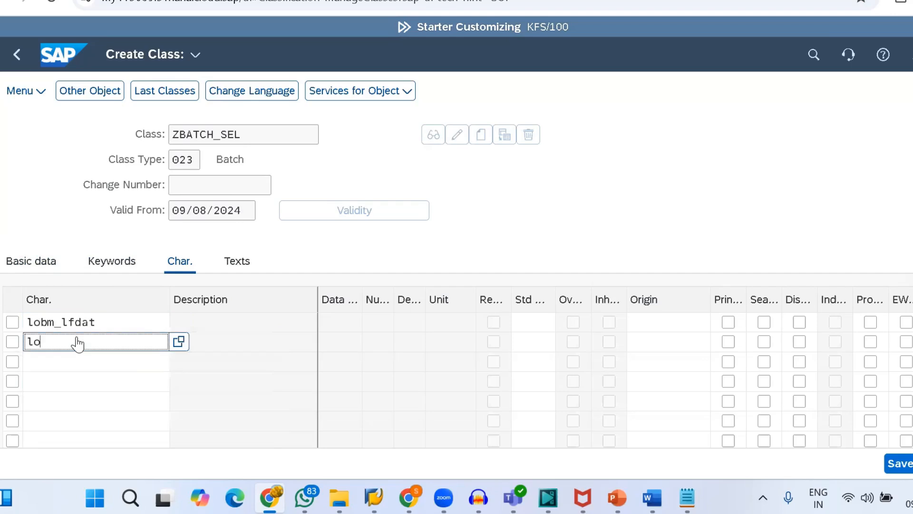
text(bm_rlz)
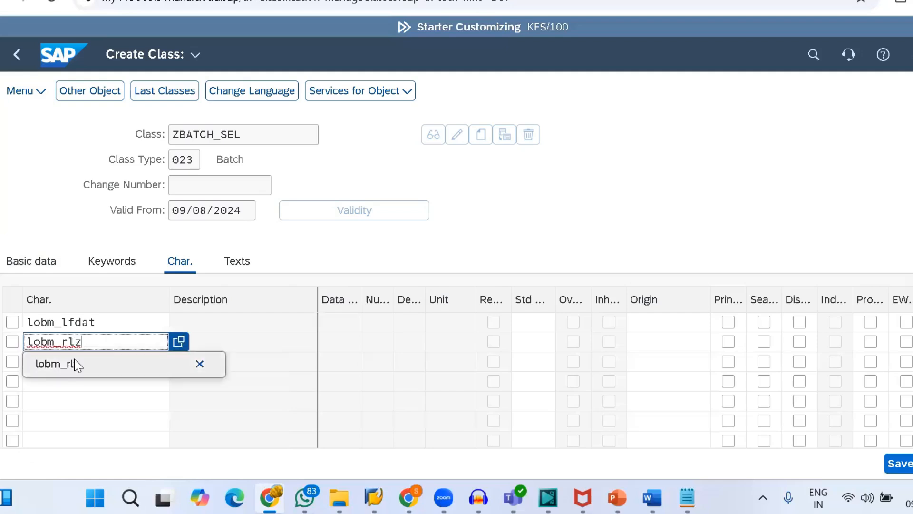
click(54, 363)
click(46, 367)
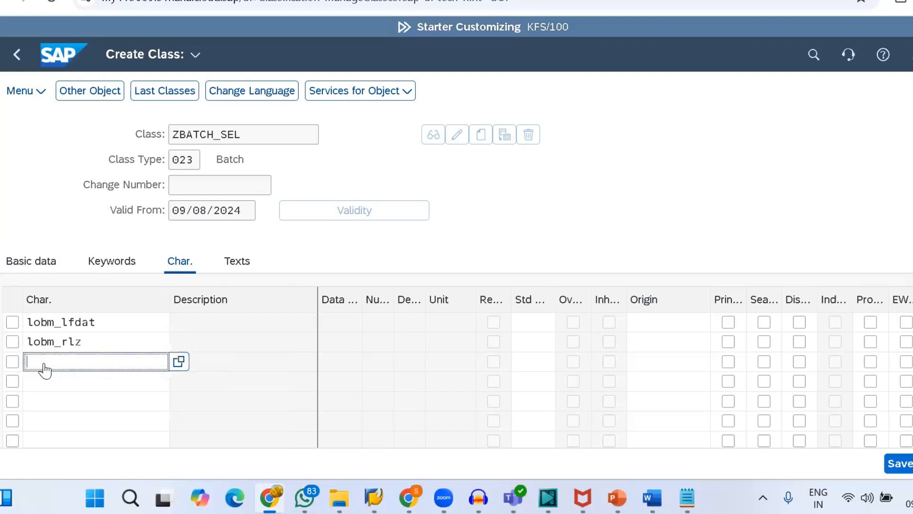
text(lobm_vfdat)
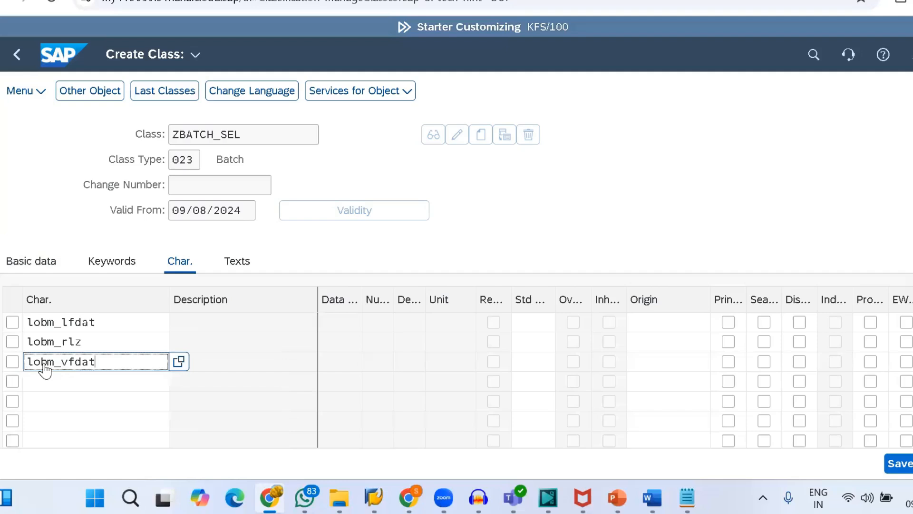
key(Return)
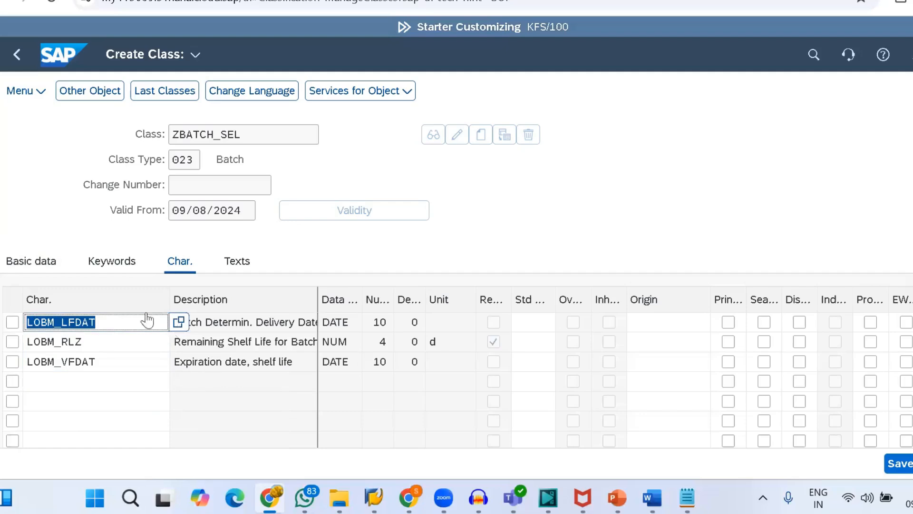
click(193, 325)
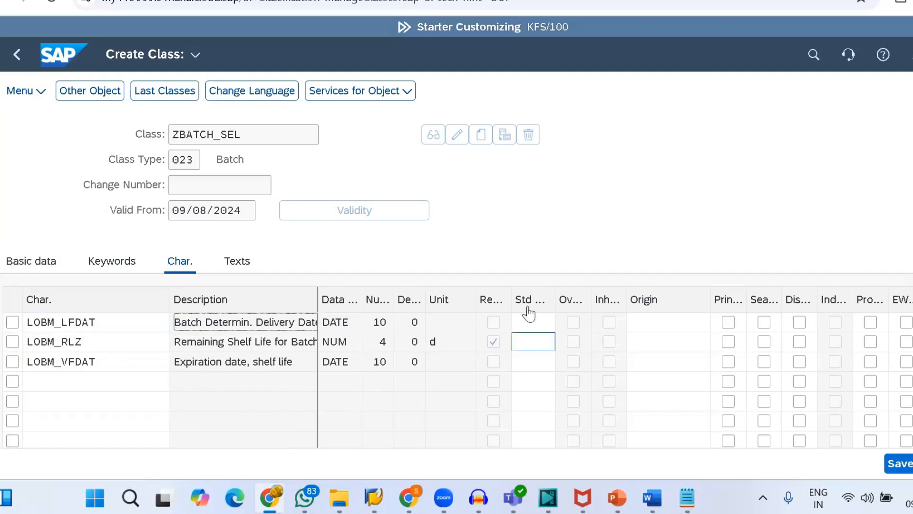
click(901, 464)
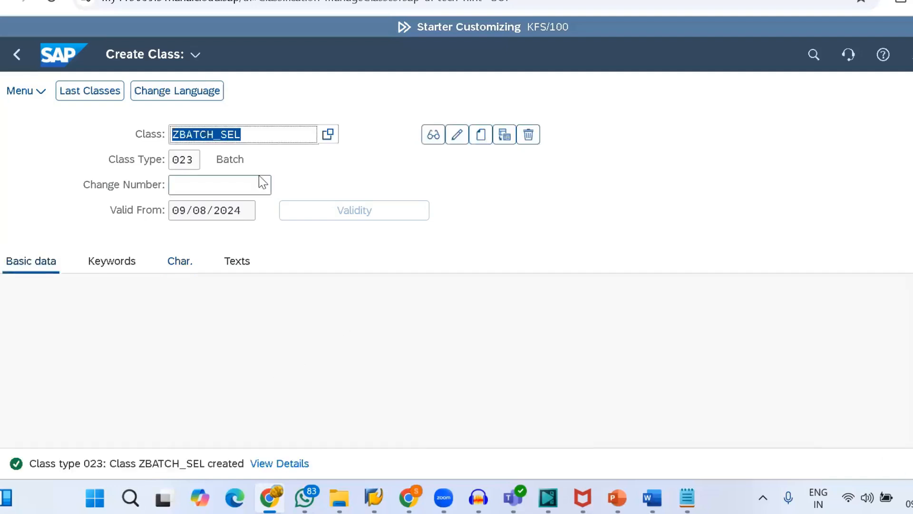
Step: Copy the class name, switch to the Notepad notes and add the line "Selection class: ZBATCH_SEL" beneath the material master line
key(ctrl+c)
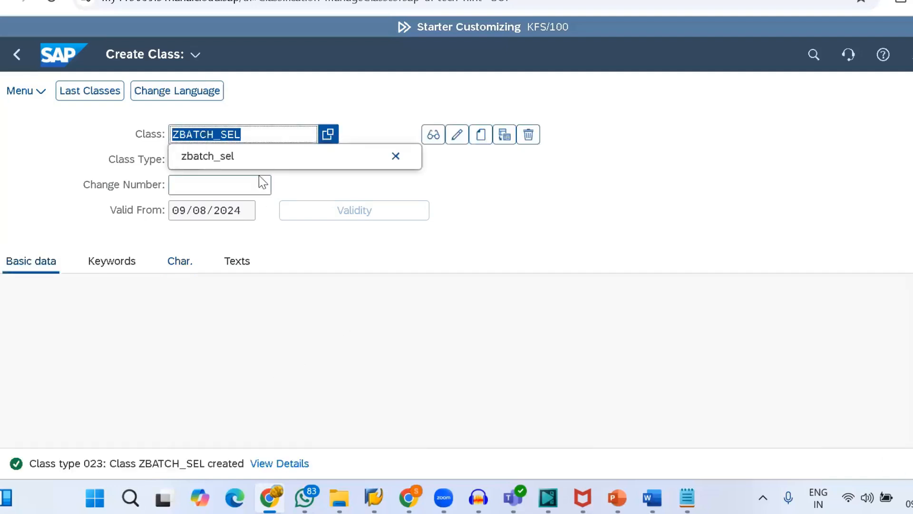
key(alt+Tab)
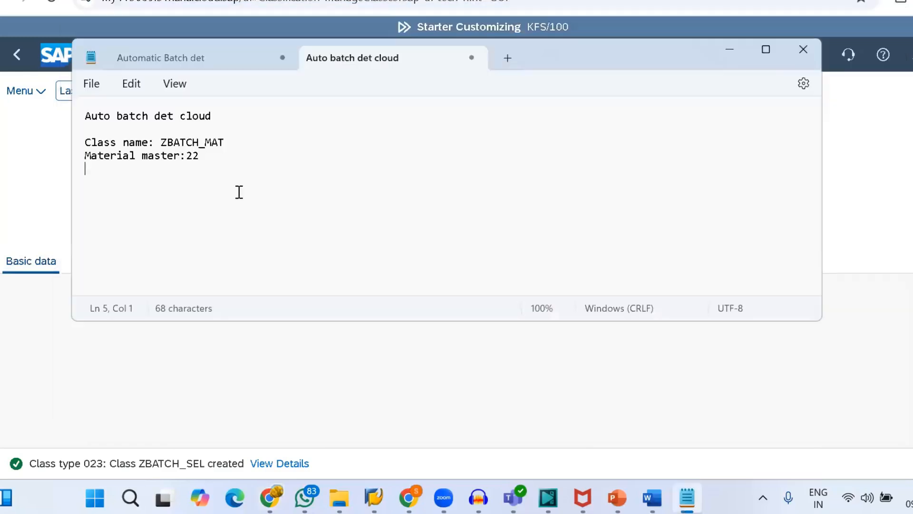
text(Select)
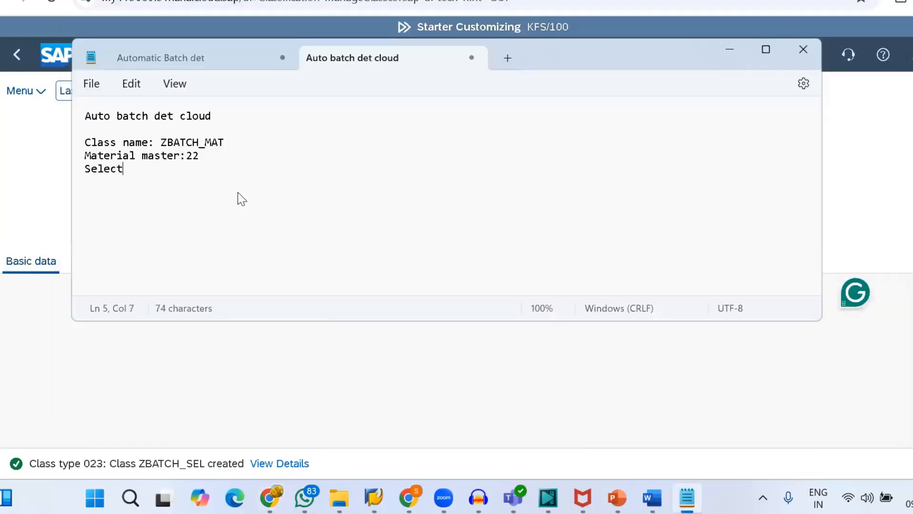
text(ion class: ZBATCH_SEL)
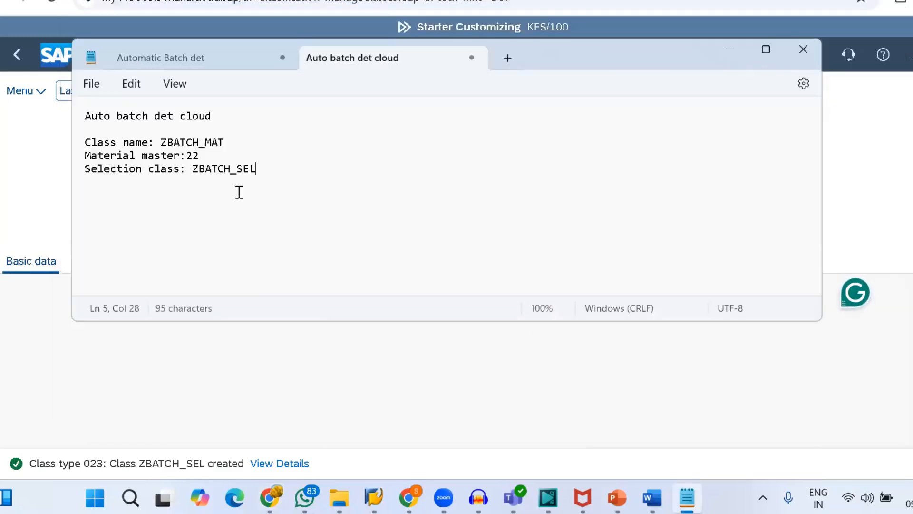
key(Return)
Step: Return to SAP in the browser, search for cu70 and open the Create Sort Sequence app
key(alt+Tab)
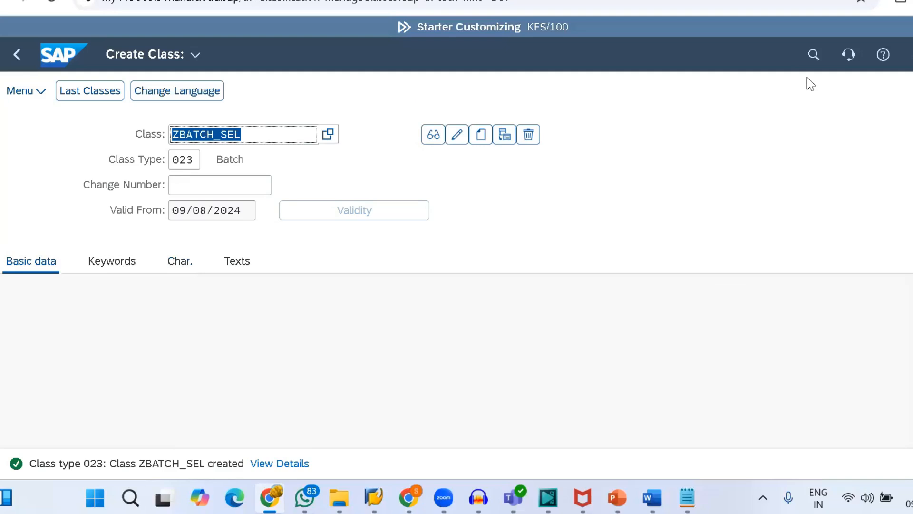
click(814, 56)
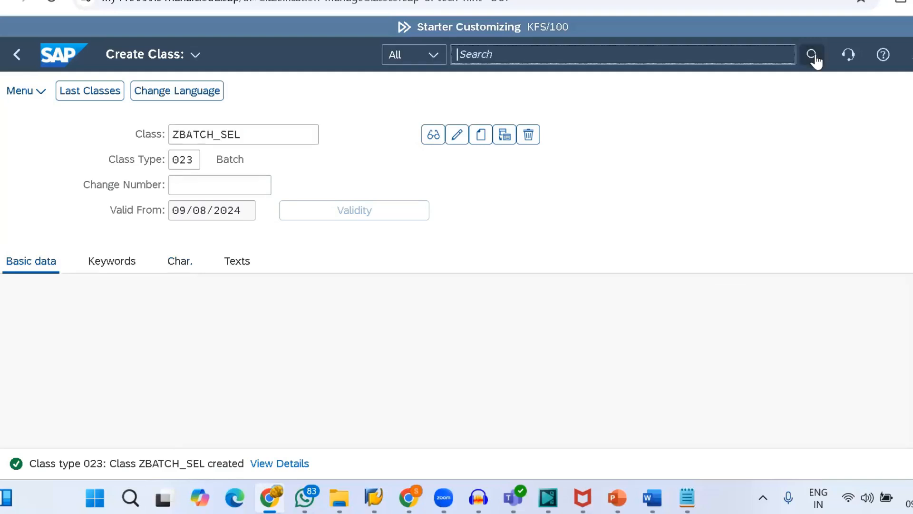
text(cu70)
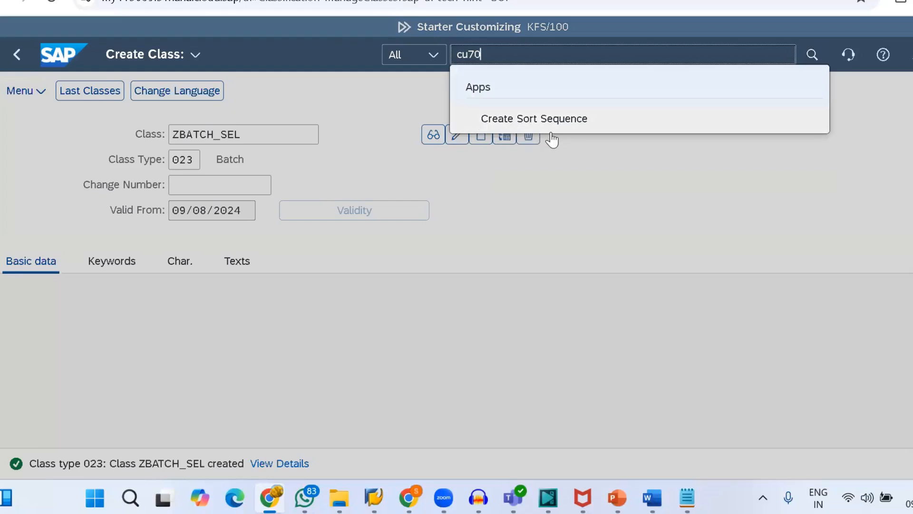
click(537, 123)
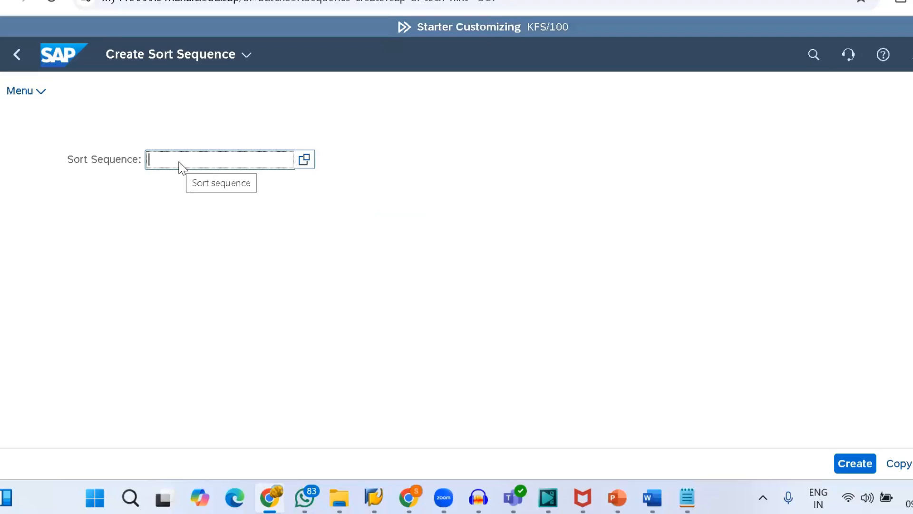
Step: Create the sort sequence zfefo09 with the description First-Exp-First-Out
text(zfefo)
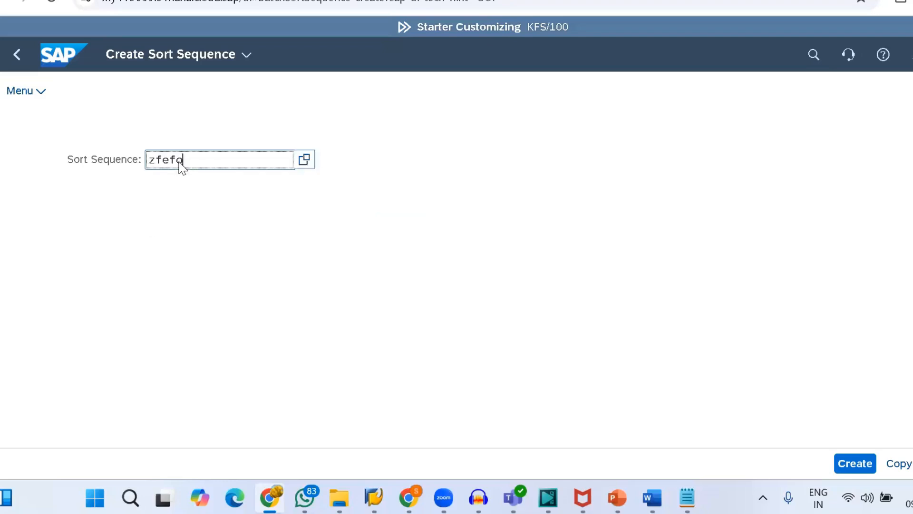
text(09)
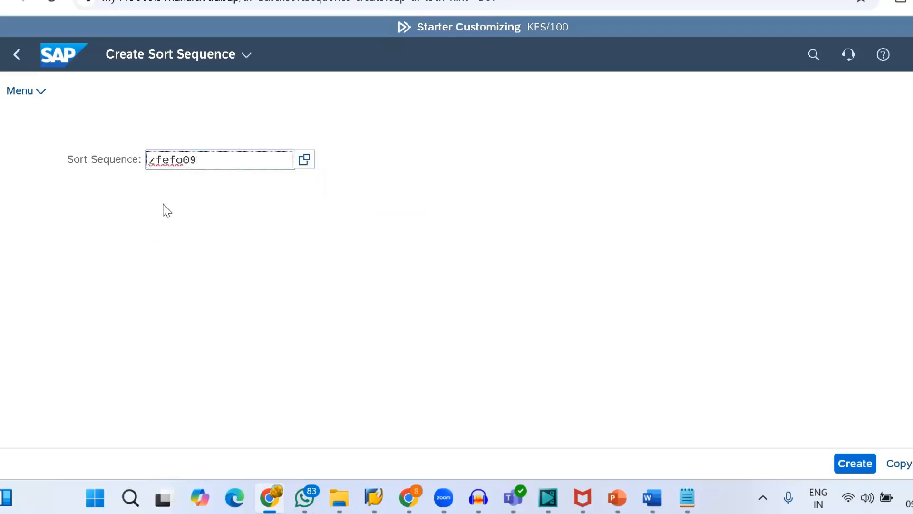
key(Return)
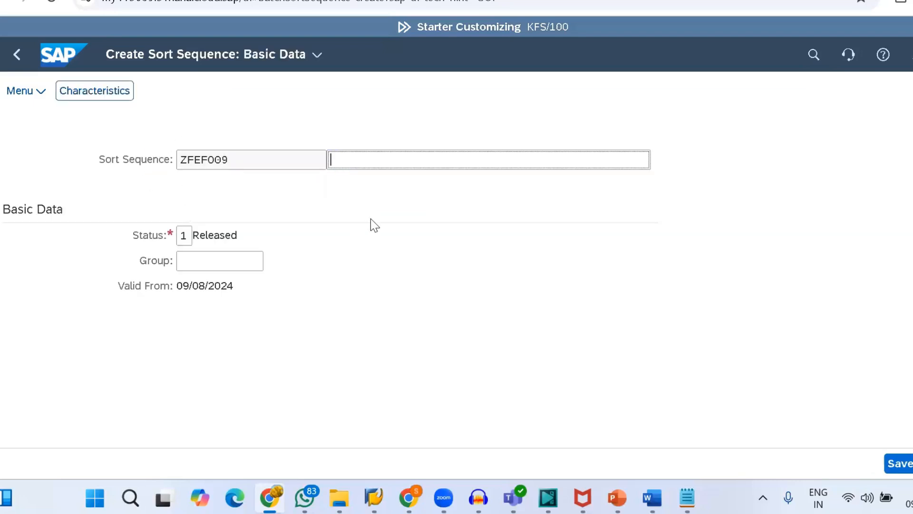
click(346, 161)
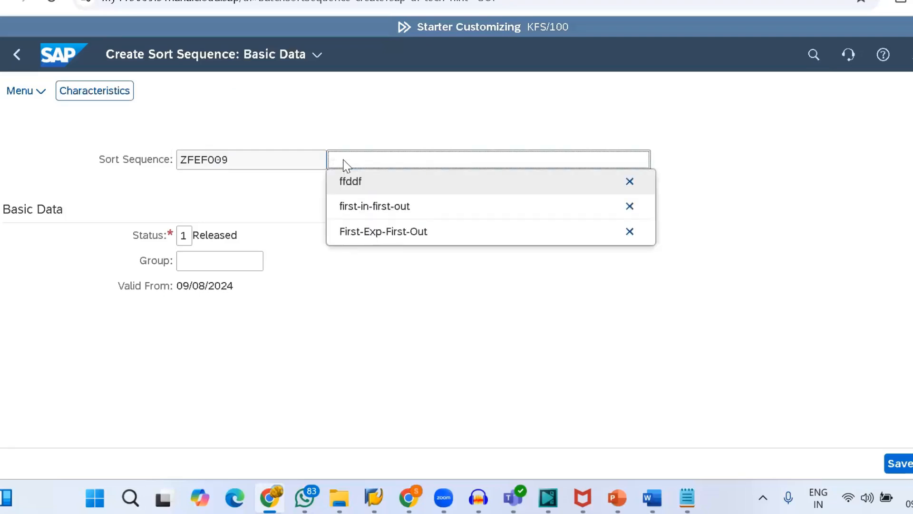
key(Down)
key(Down)
key(Down)
key(Return)
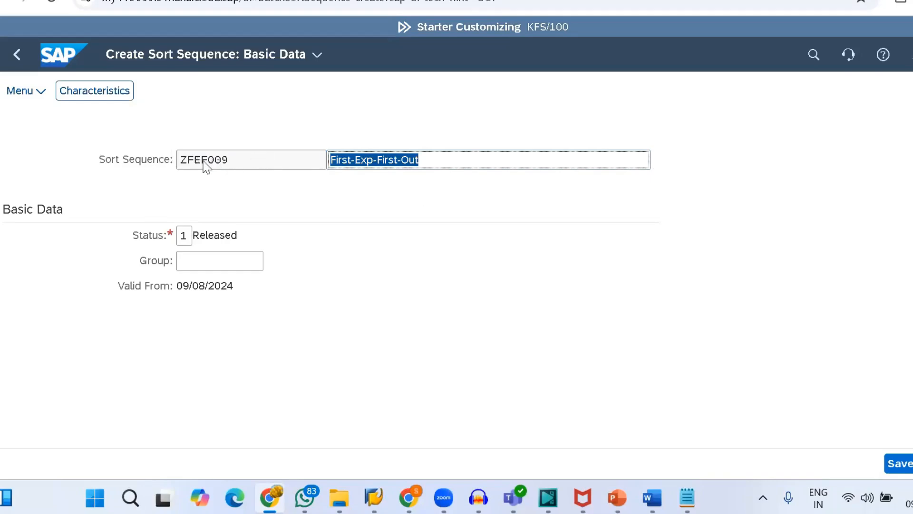
Step: Add the characteristic lobm_vfdat to the sort sequence in ascending order and save the sequence
click(85, 98)
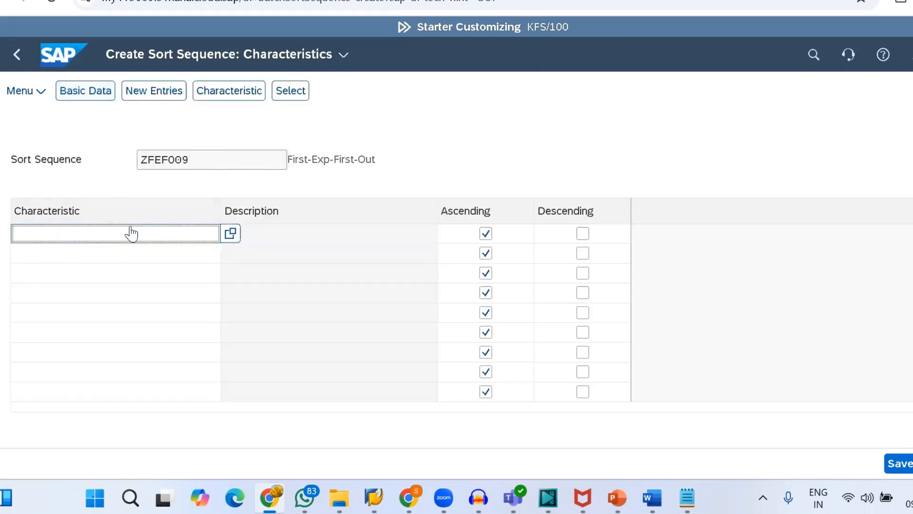
click(131, 233)
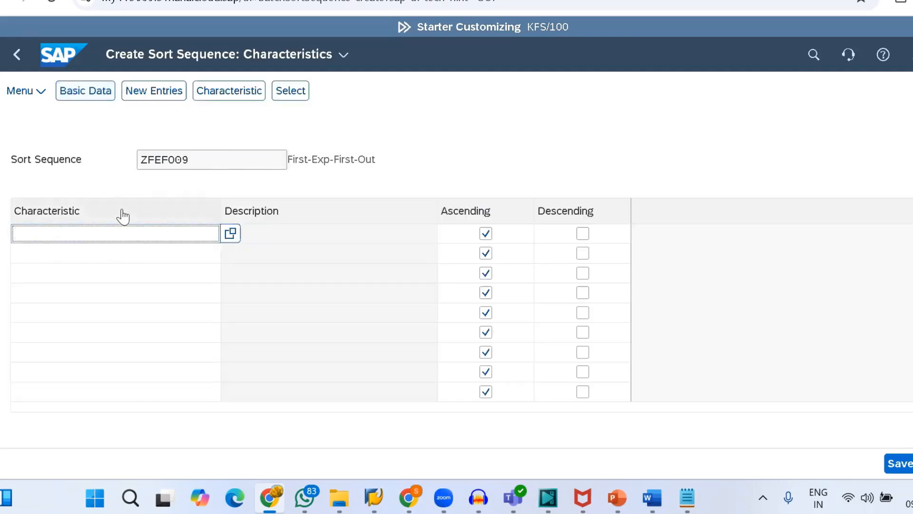
text(lobm_)
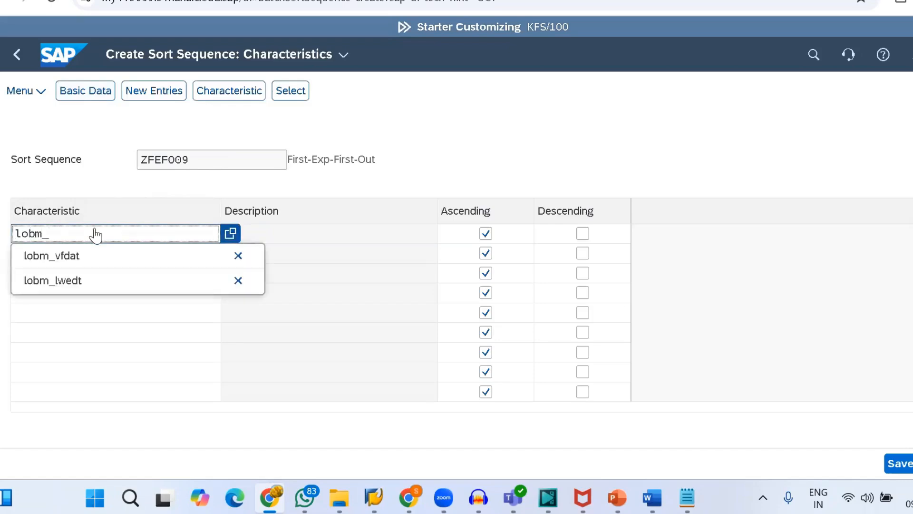
text(vfdat)
key(Return)
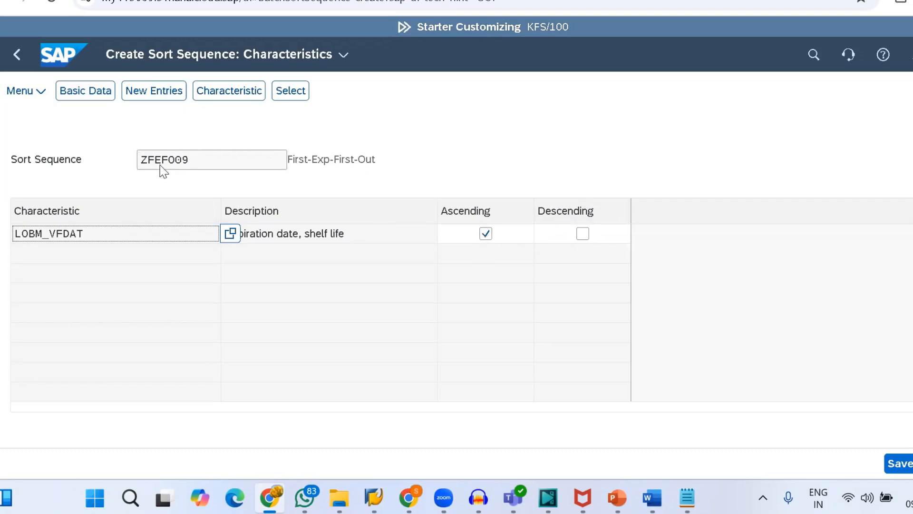
click(901, 464)
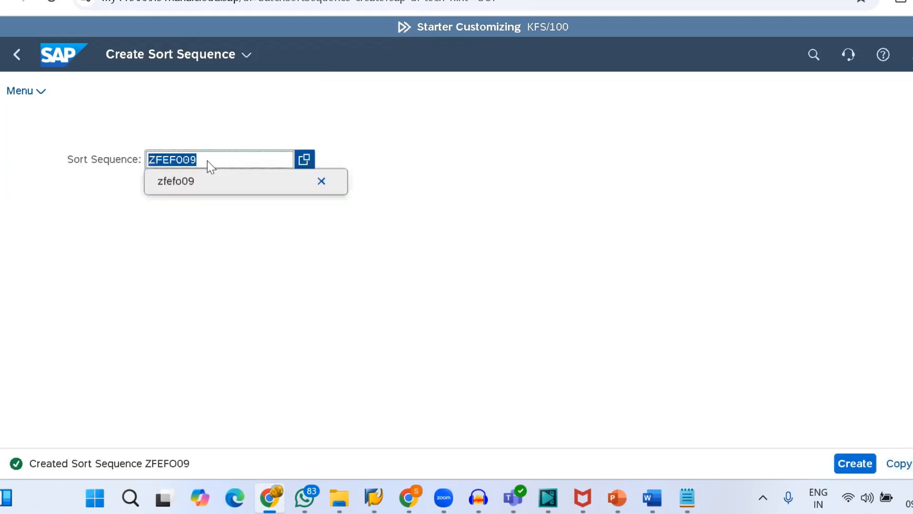
Step: Switch to the Notepad notes and add the line "Sort sequence: ZFEFO09" beneath the selection class
key(alt+Tab)
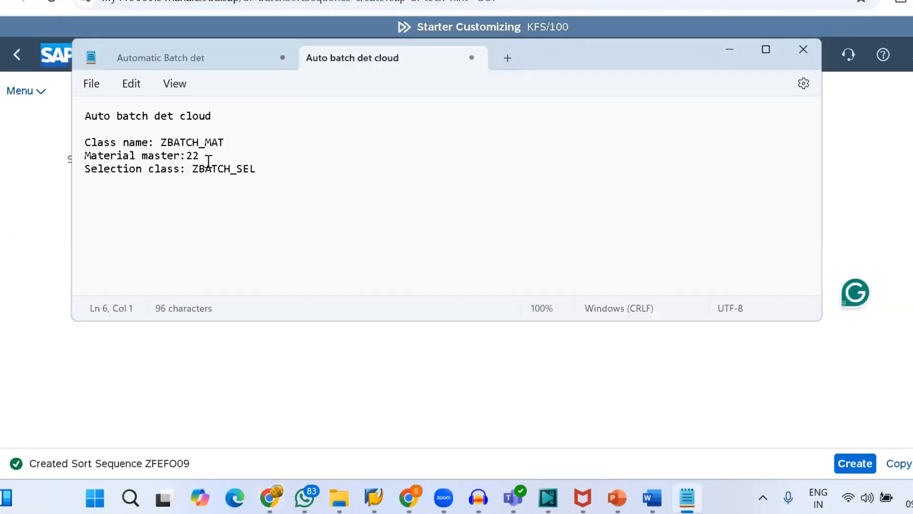
text(Sort sequence:)
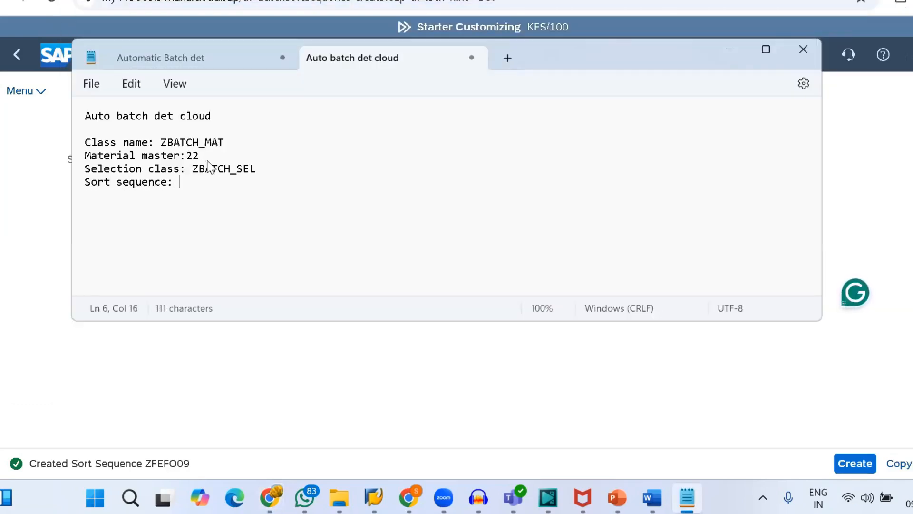
text(ZFEFO09)
key(Return)
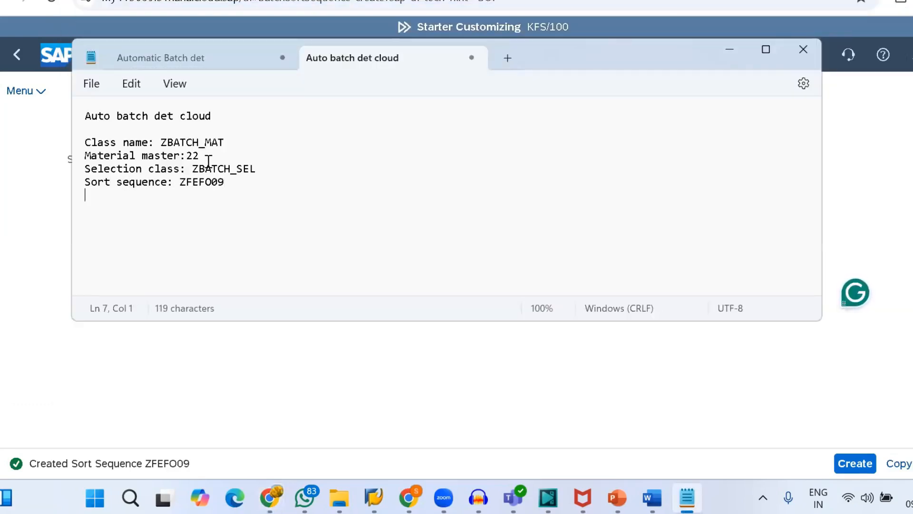
Step: Return to SAP in the browser, search for mbc and open the Manage Search Strategies - Inventory Management app
key(alt+Tab)
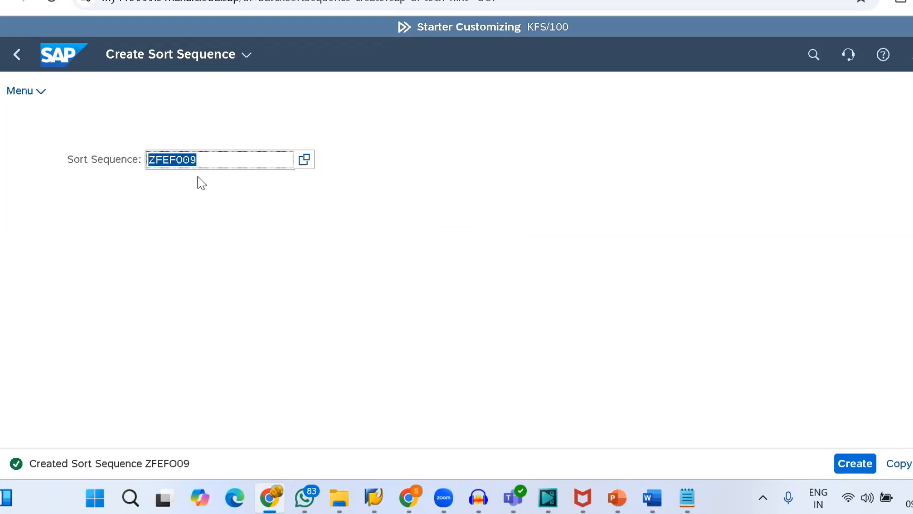
click(815, 58)
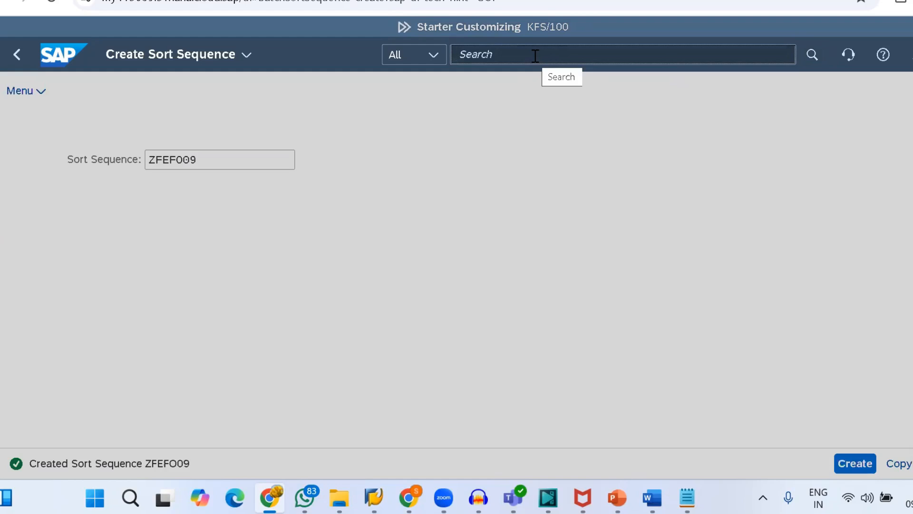
text(mbc)
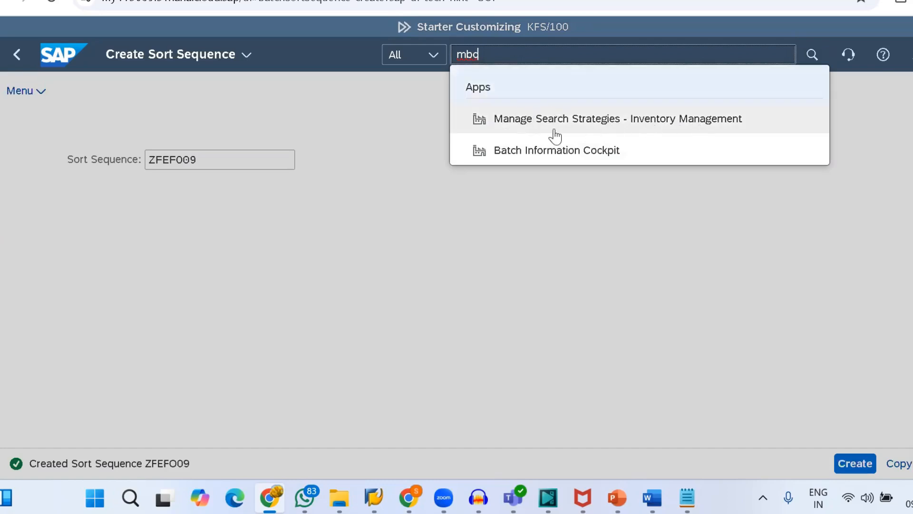
click(537, 128)
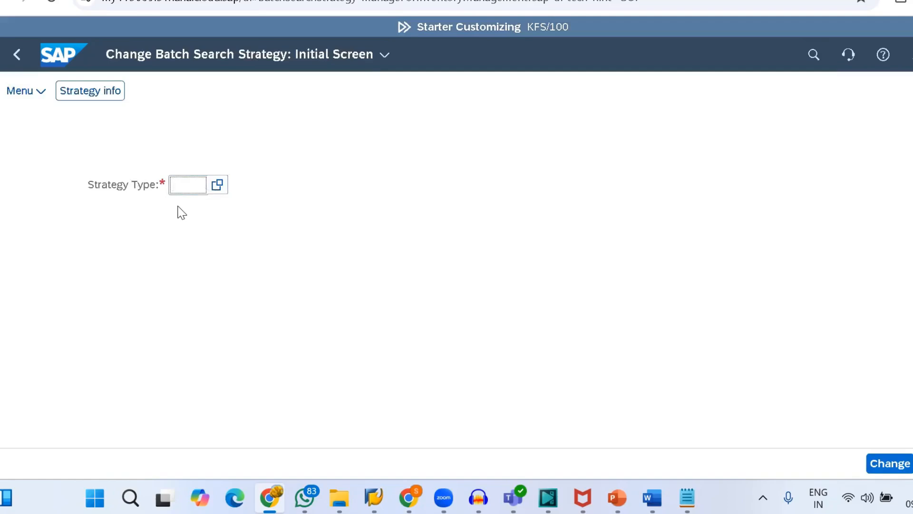
Step: Open the search strategy type ZBTC for change with the key combination Movement Type/Plant/Material
text(ZB)
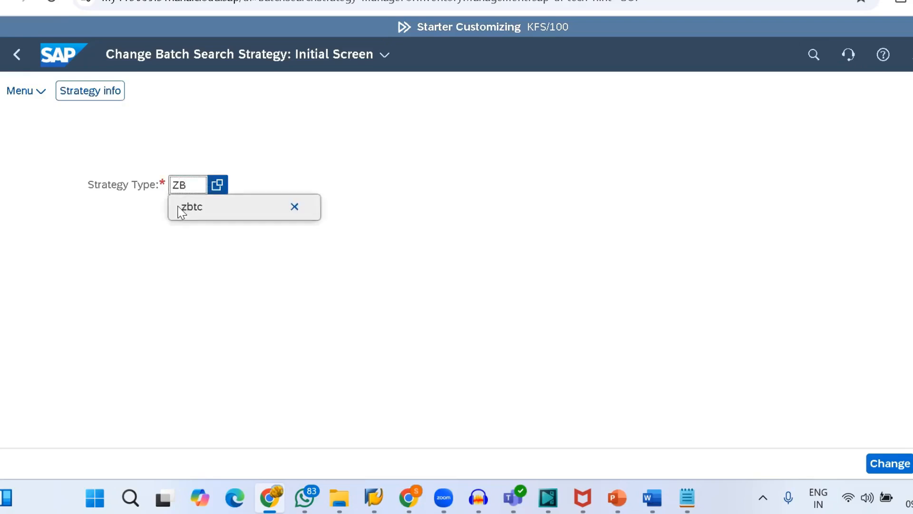
text(TC)
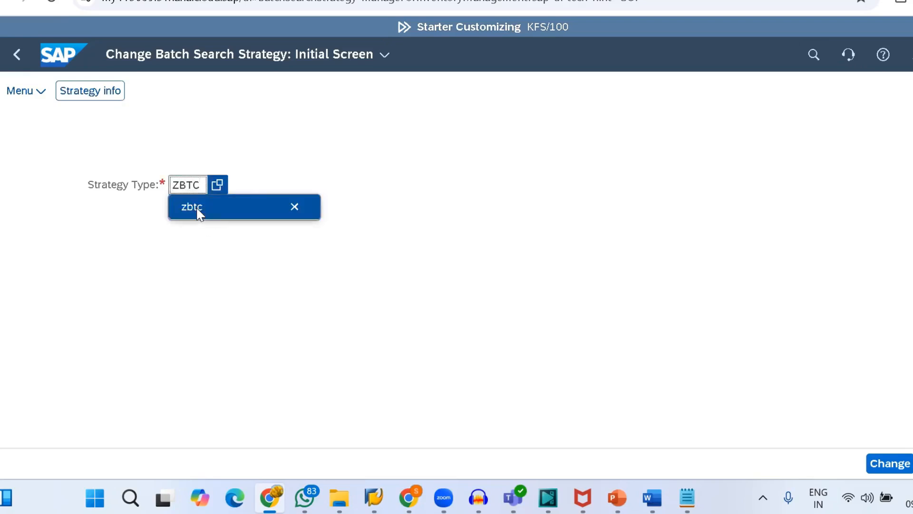
click(199, 211)
key(Return)
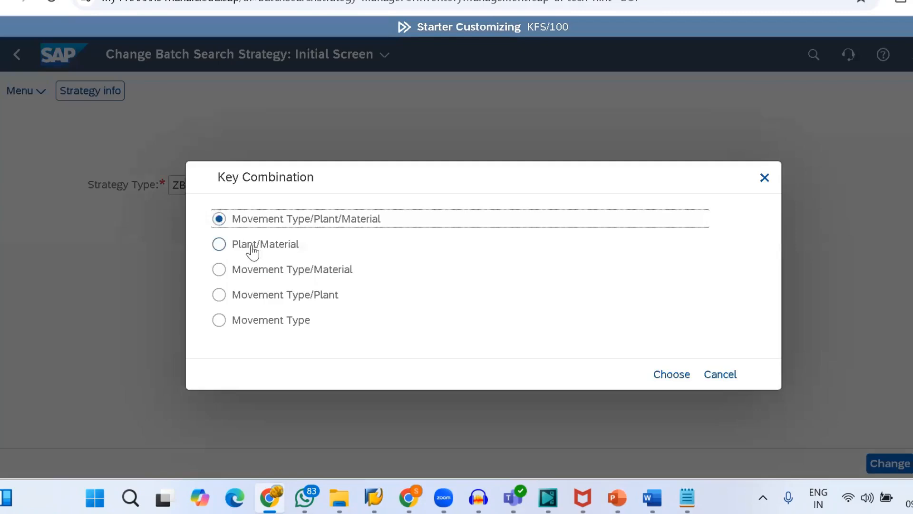
key(Return)
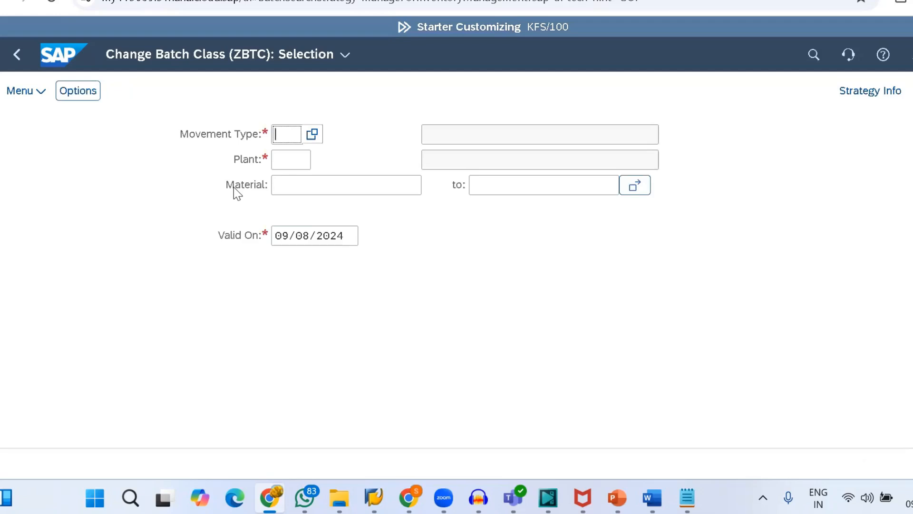
Step: Select movement type 201 and plant 1810 for the strategy and proceed to the fast entry of its records
text(201)
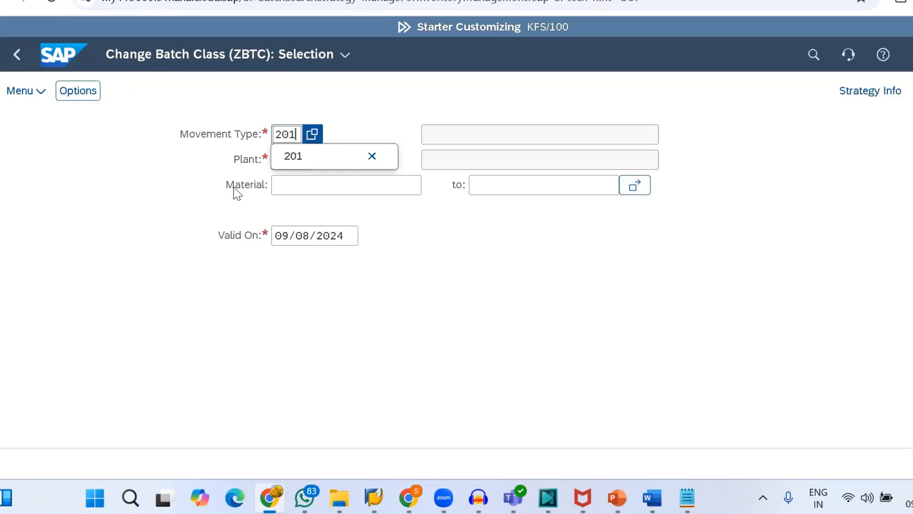
click(294, 160)
click(286, 166)
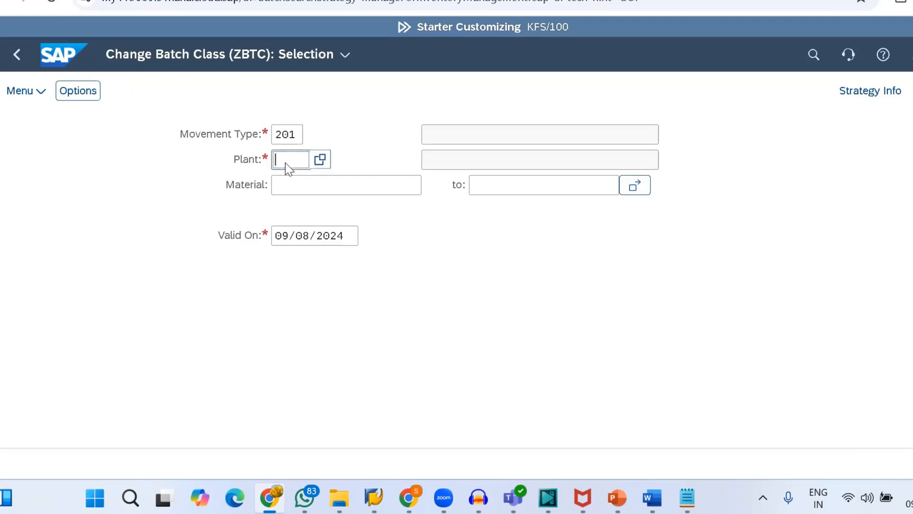
text(1810)
key(Return)
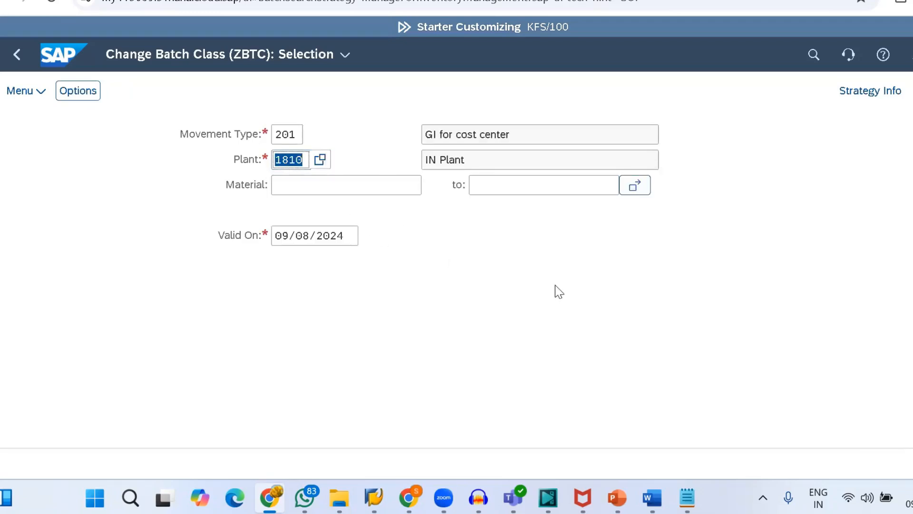
key(Return)
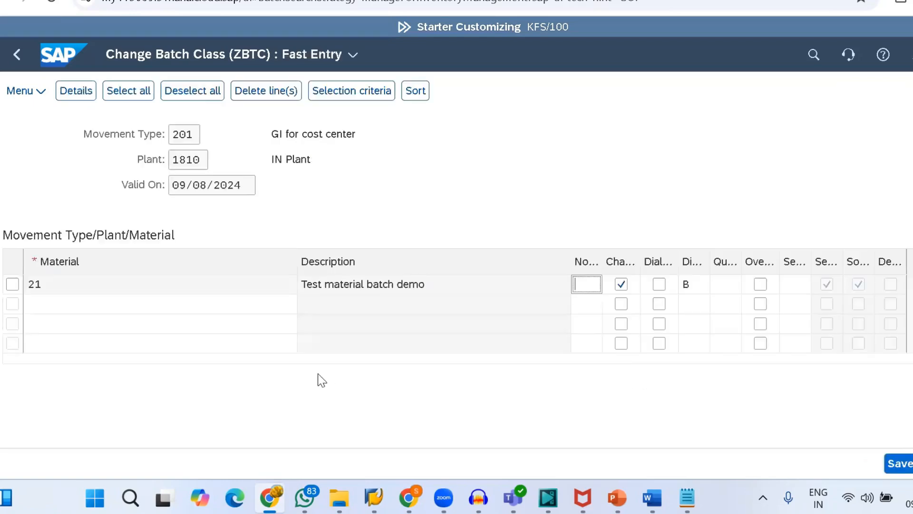
Step: Delete the existing line for material 21 and add material 22 in its place
click(13, 285)
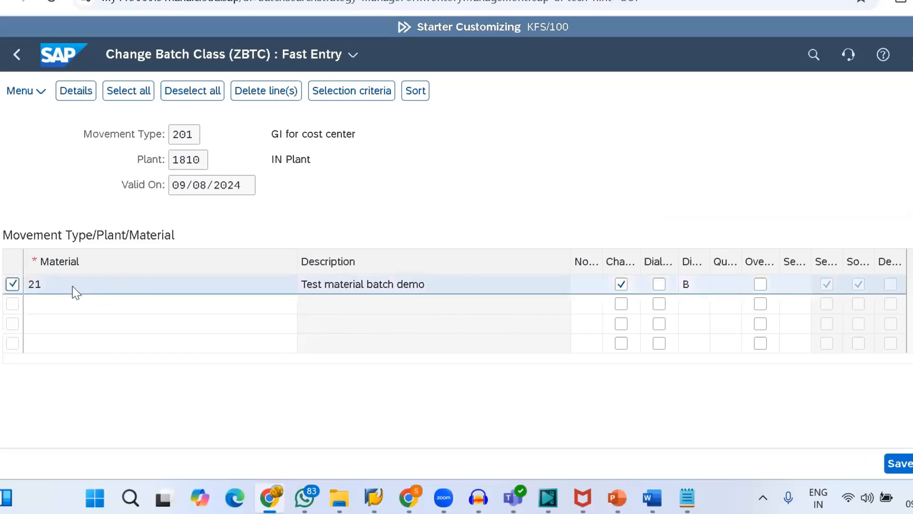
click(247, 94)
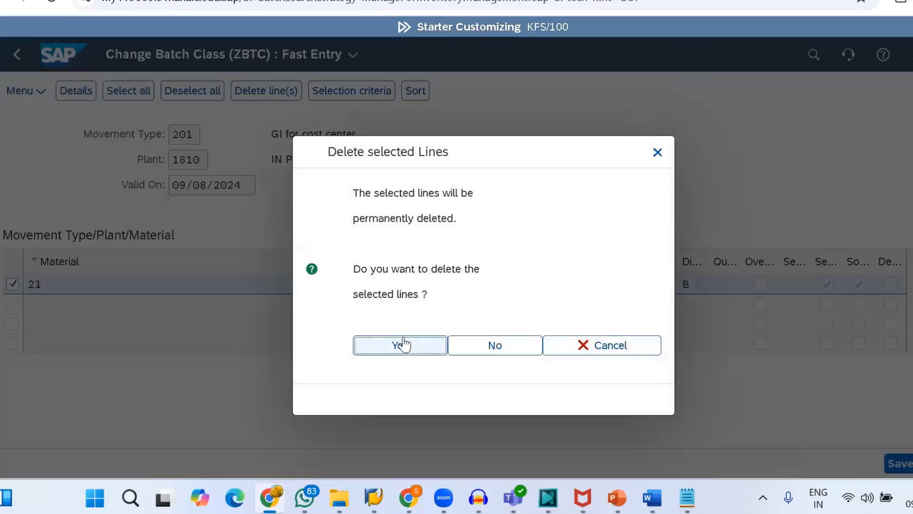
click(402, 345)
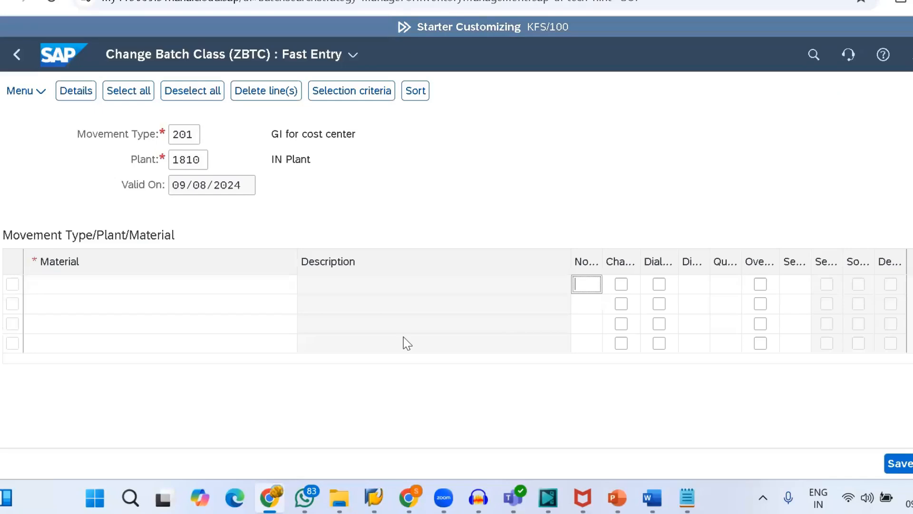
click(55, 289)
text(22)
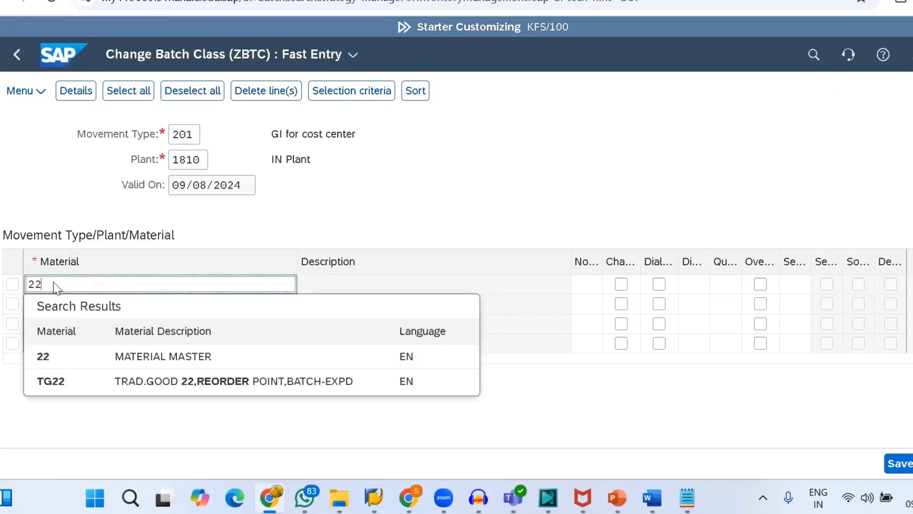
key(Return)
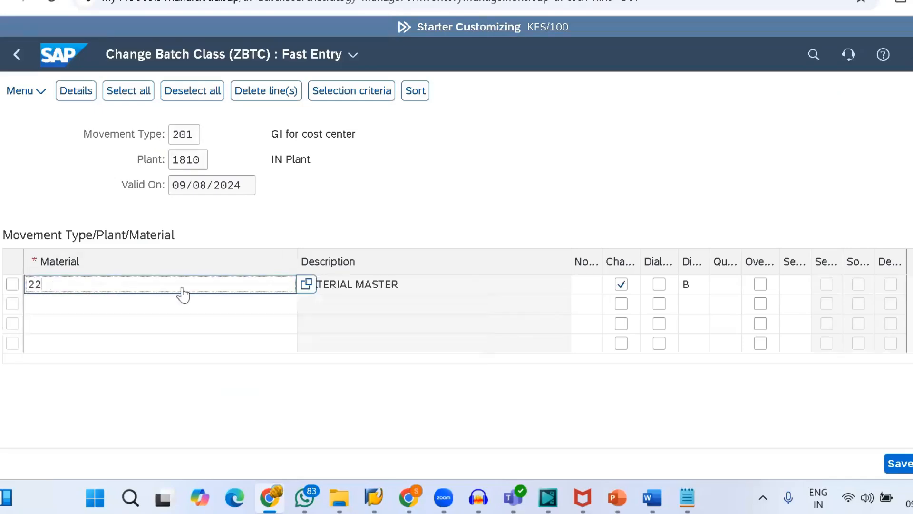
Step: Assign the class ZBATCH_SEL, copied from the Notepad notes, as selection criteria for material 22
click(13, 284)
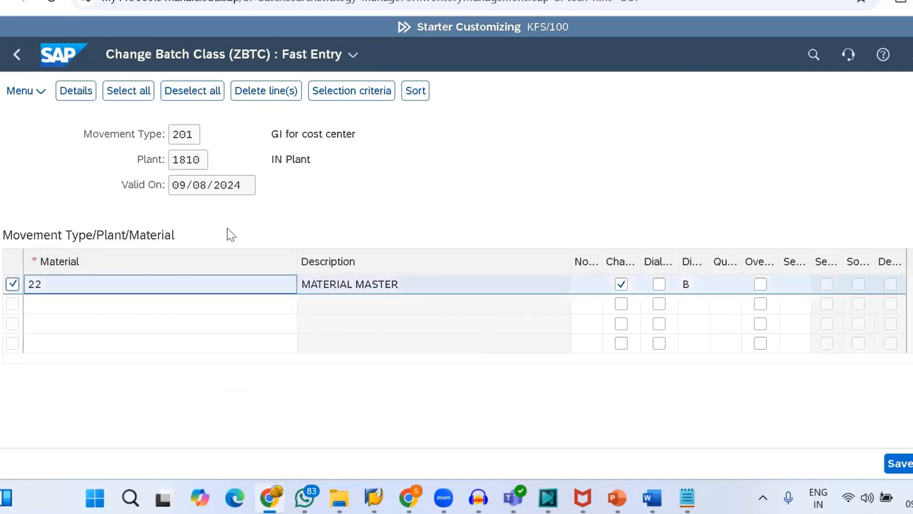
click(350, 95)
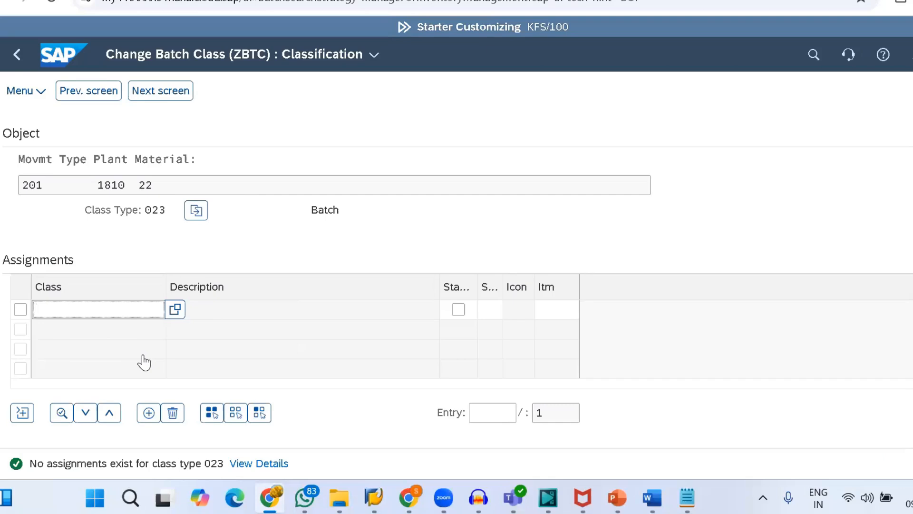
key(alt+Tab)
drag(263, 169, 192, 171)
key(ctrl+c)
key(alt+Tab)
key(ctrl+v)
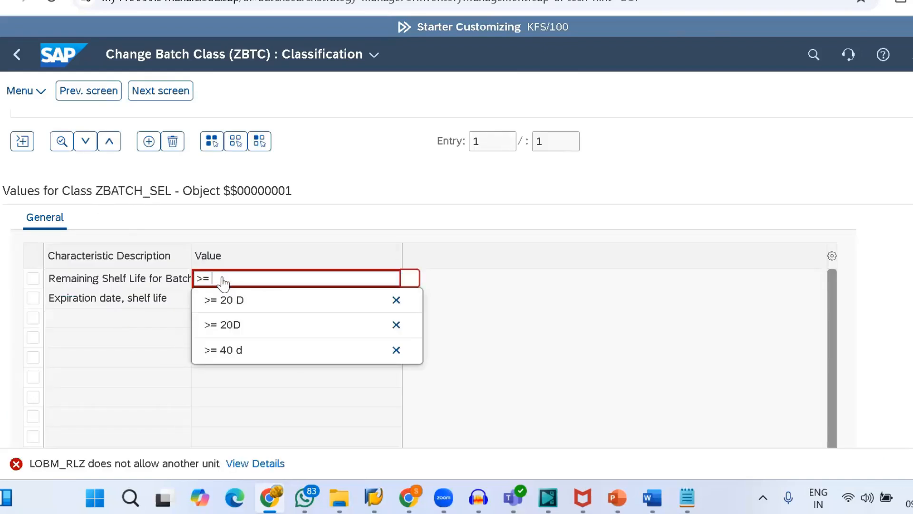
Step: Set the remaining shelf life for the batch to >= 20 d and return to the fast entry
text(20)
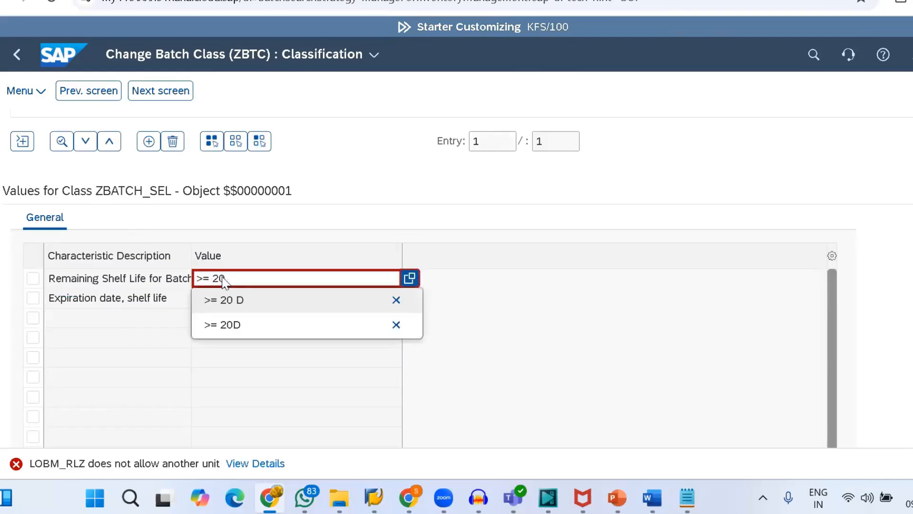
text( d)
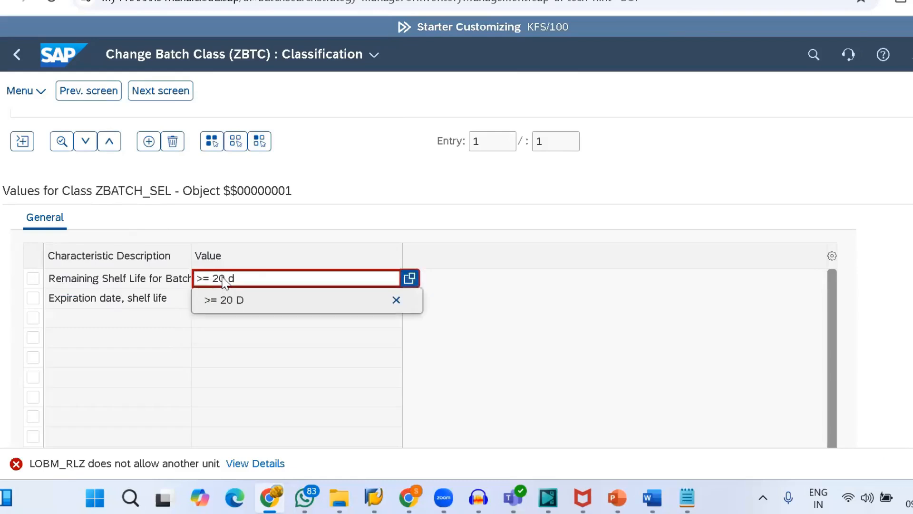
key(Return)
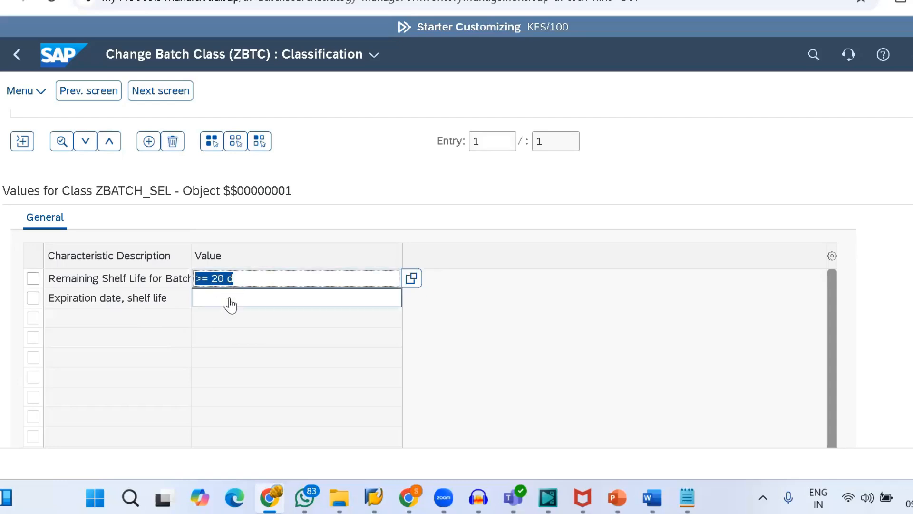
click(152, 97)
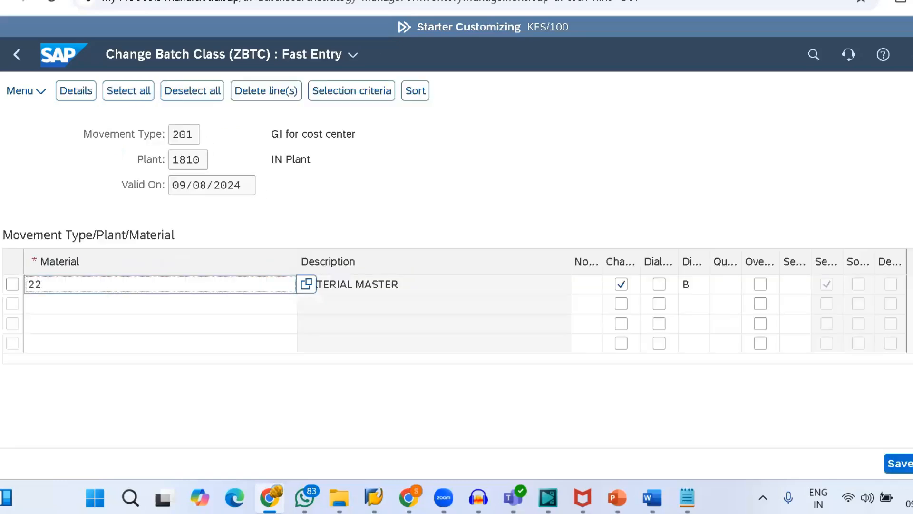
Step: Assign the sort rule ZFEFO09, copied from the Notepad notes, to the material 22 line and save the search strategy record
click(12, 283)
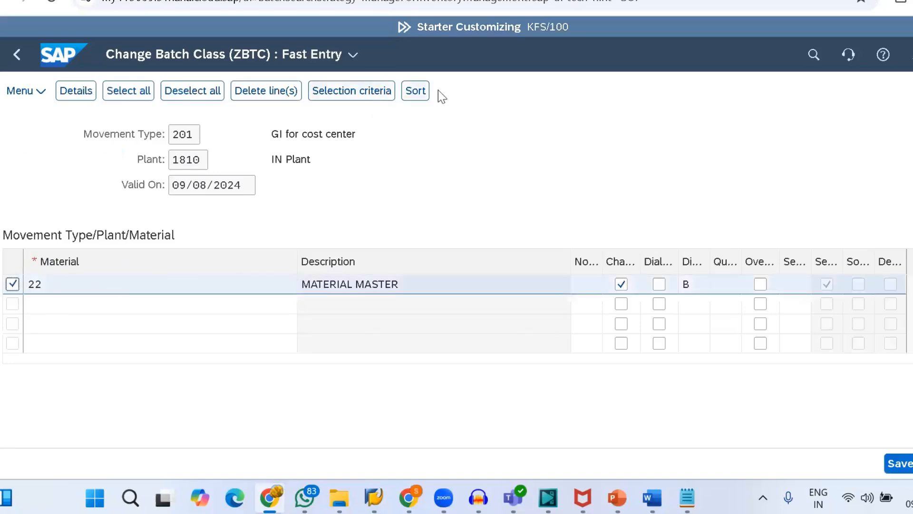
click(419, 96)
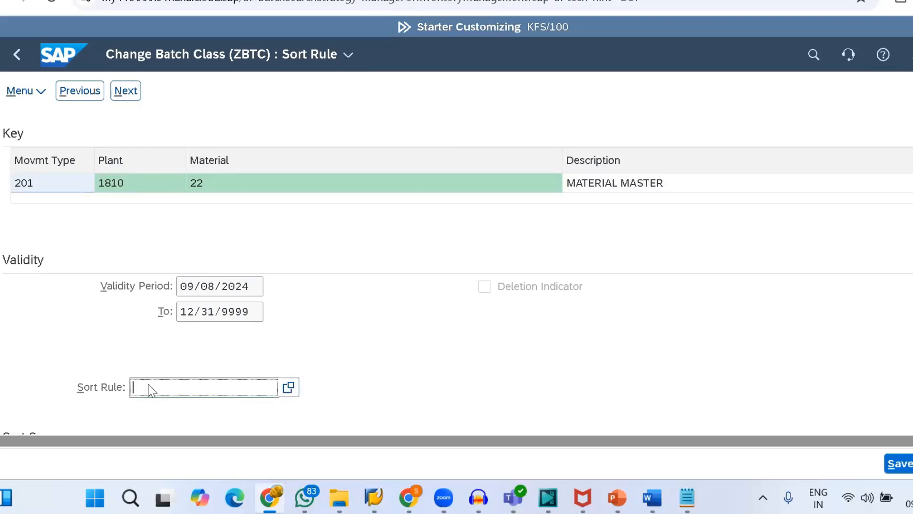
key(alt+Tab)
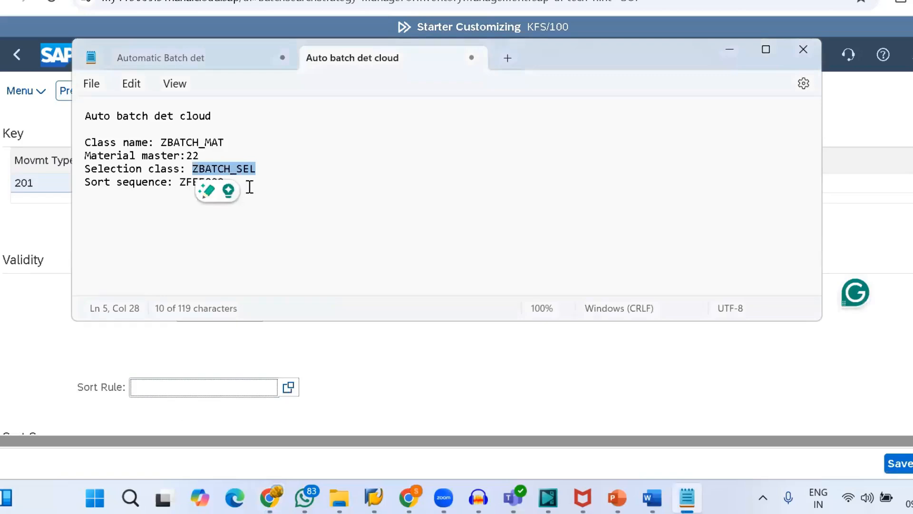
drag(233, 184, 182, 190)
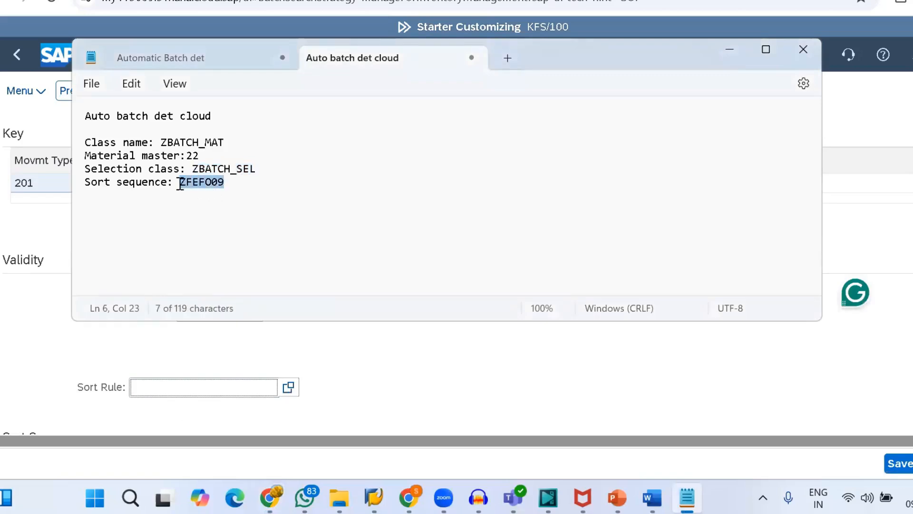
key(ctrl+c)
key(alt+Tab)
key(ctrl+v)
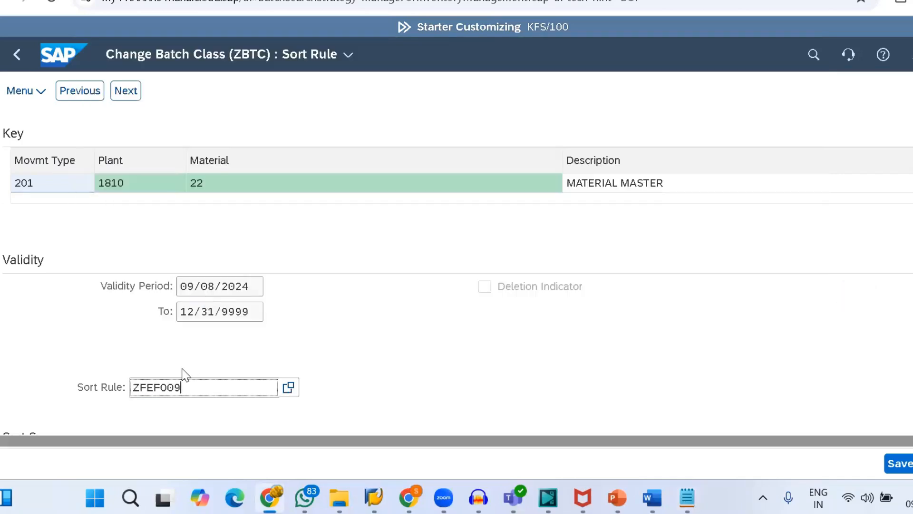
key(Return)
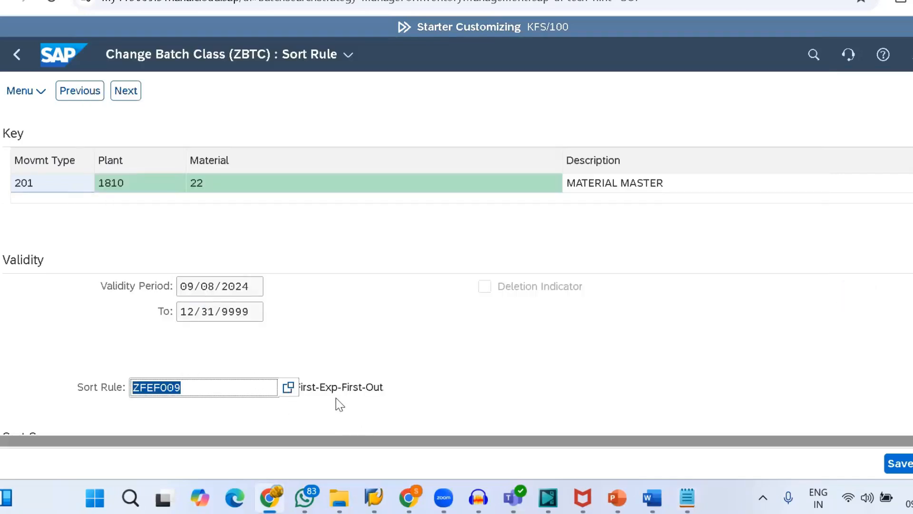
scroll(487, 366, down, 3)
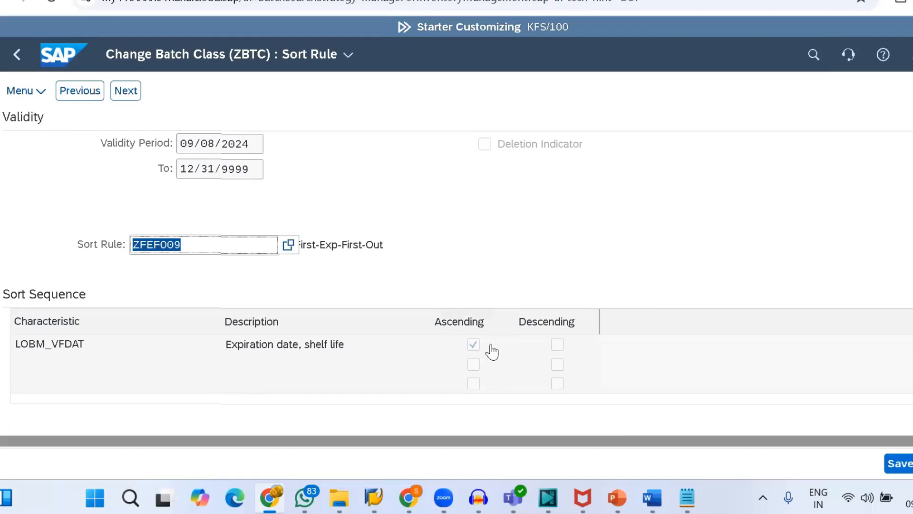
click(898, 463)
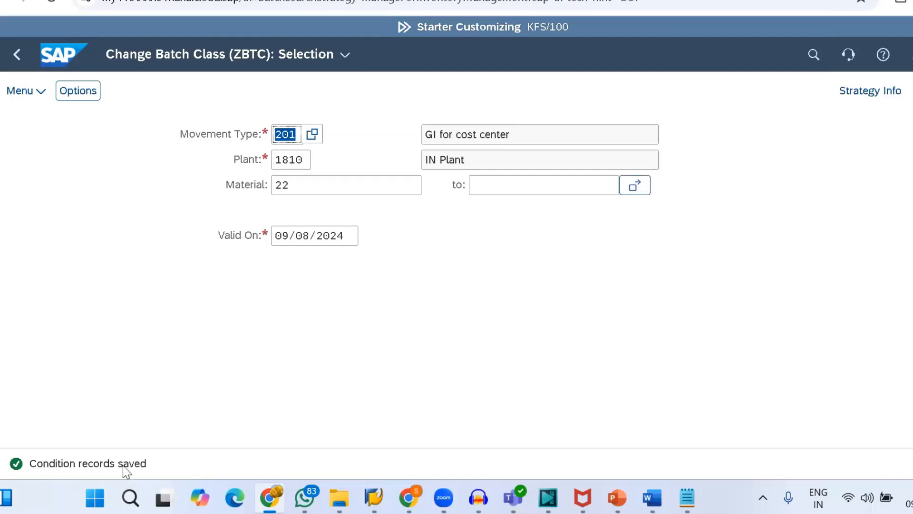
Step: Search for migo and open the Post Goods Receipt app
click(812, 55)
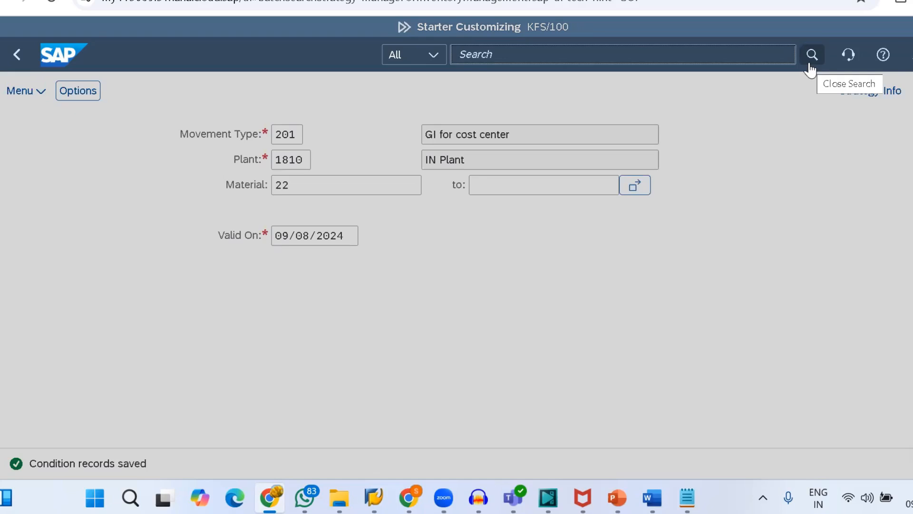
text(migo)
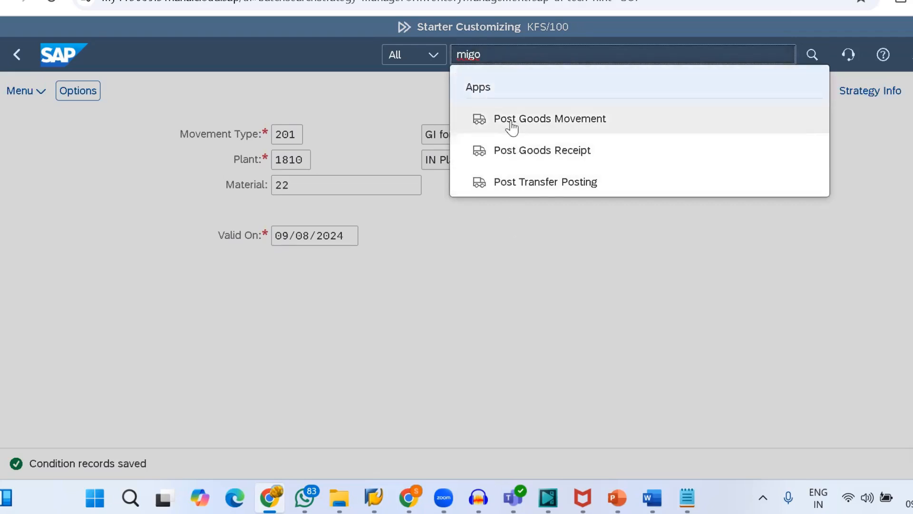
click(516, 155)
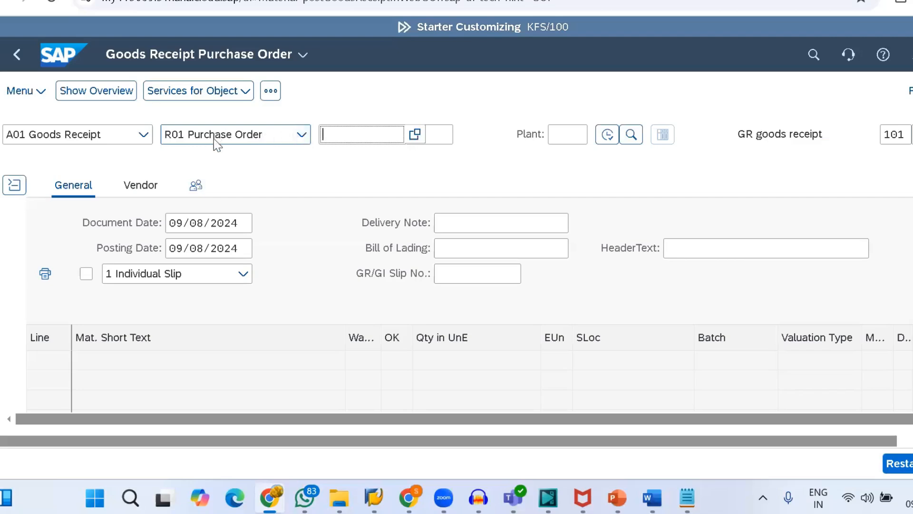
Step: Search for migo and open the Post Goods Movement app
click(302, 136)
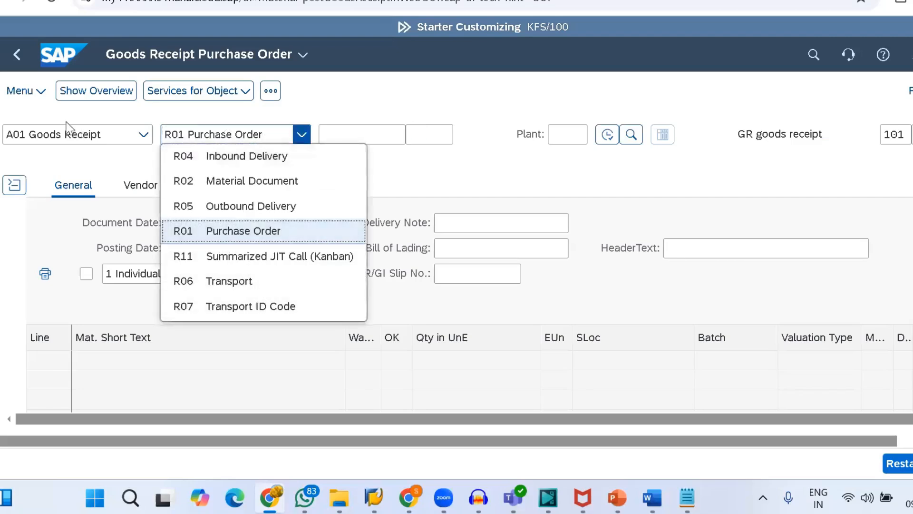
click(812, 57)
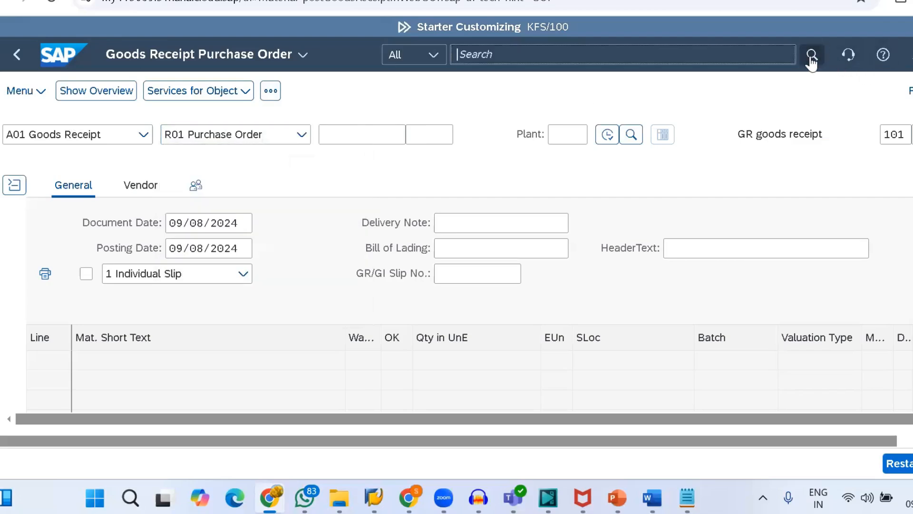
text(migo)
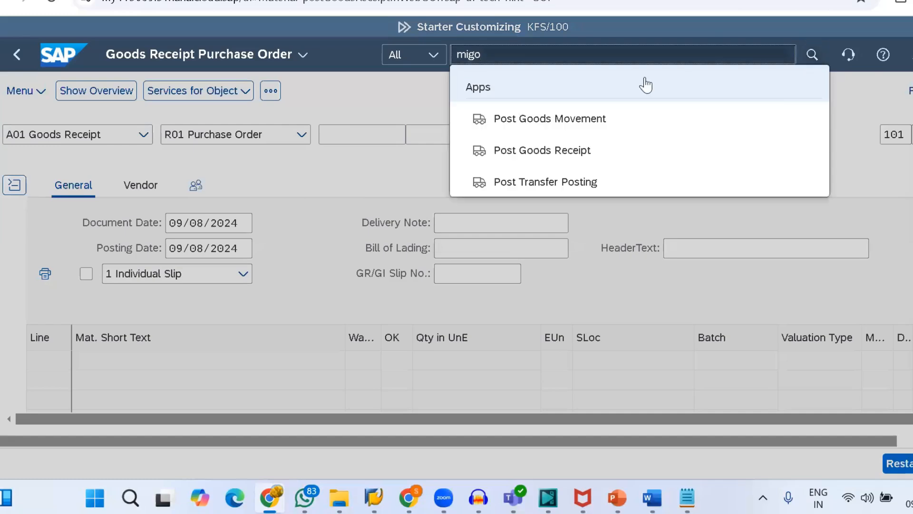
click(520, 128)
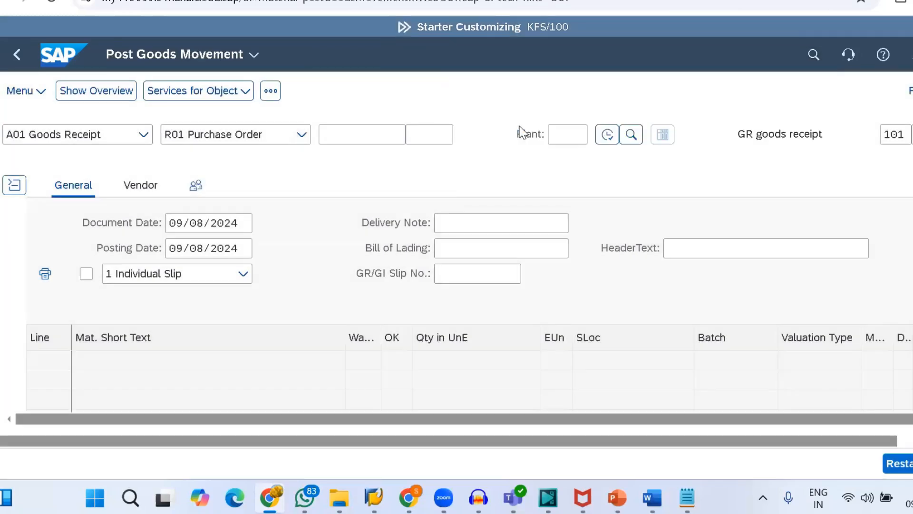
Step: Set the transaction to A01 Goods Receipt with reference R10 Other and enter material 22 for the item
click(143, 135)
click(69, 181)
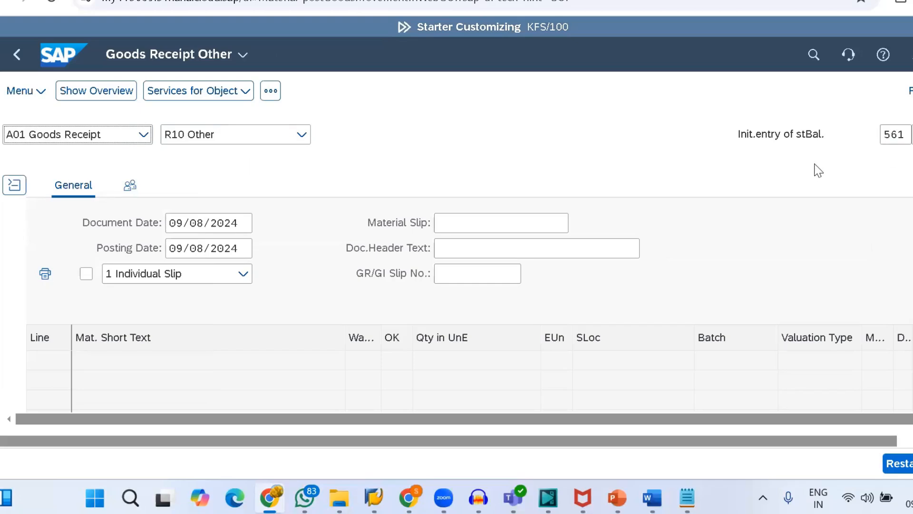
scroll(789, 198, down, 2)
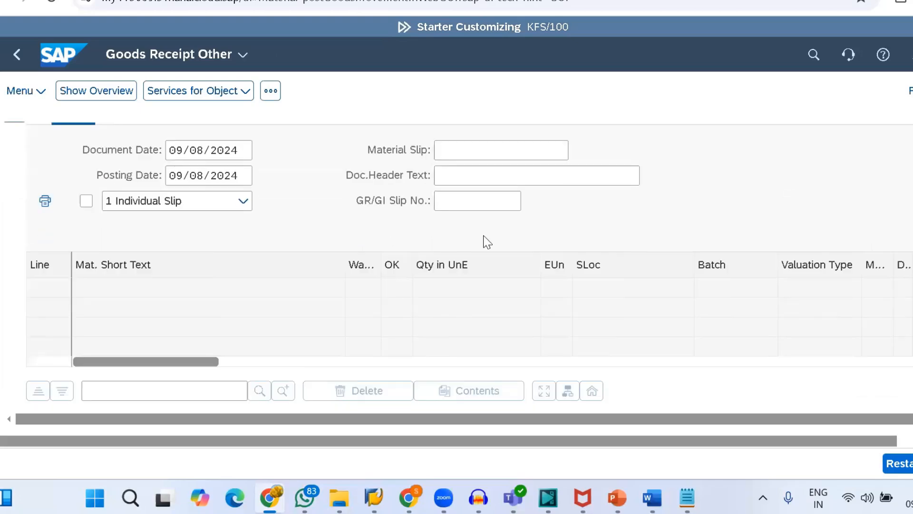
scroll(387, 309, down, 4)
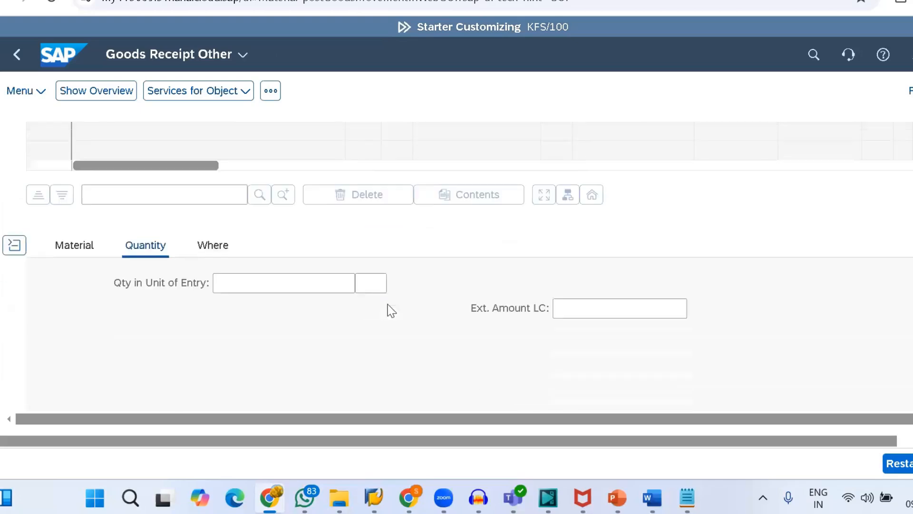
click(89, 248)
click(225, 277)
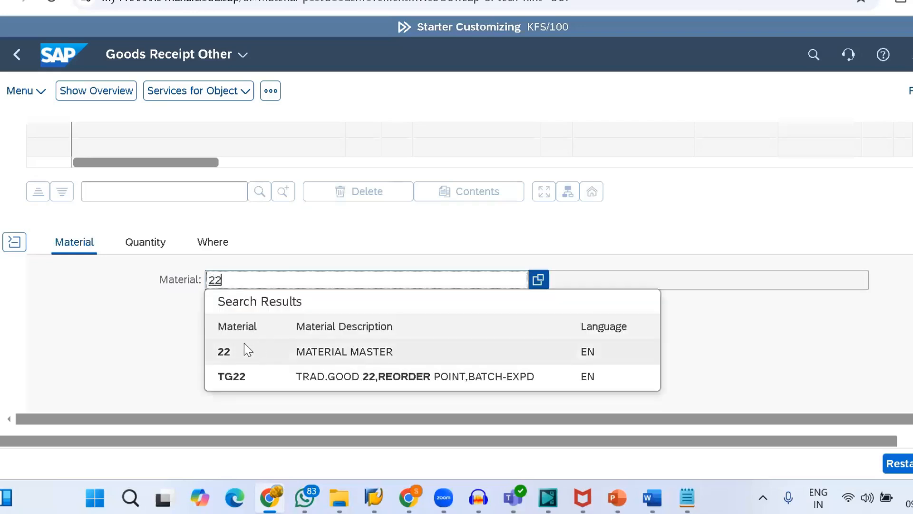
click(242, 349)
Step: Set the item's quantity in unit of entry to 100
click(146, 245)
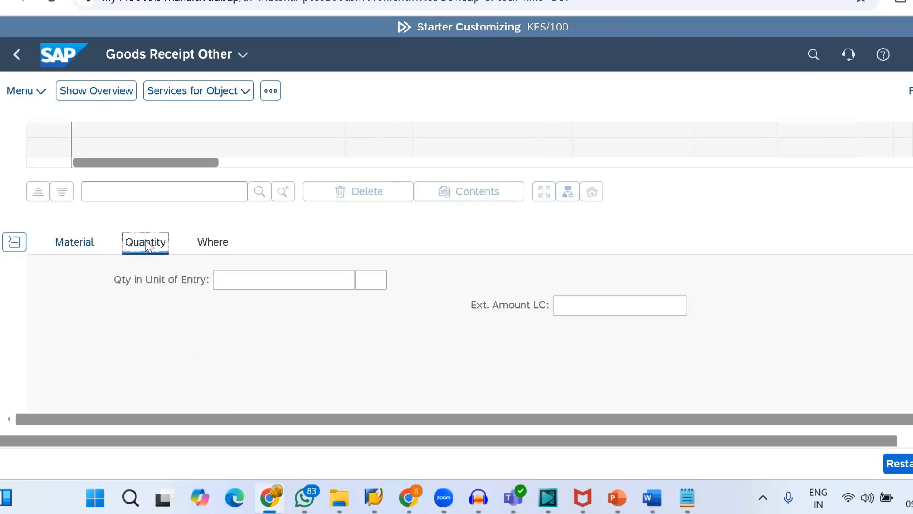
click(228, 285)
text(100)
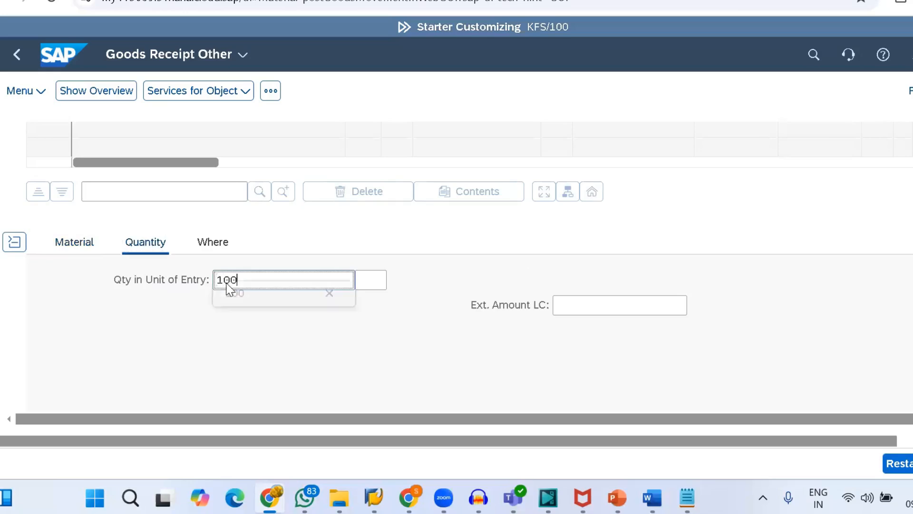
key(Return)
Step: Assign plant 1810 and storage location 181A to the 100-unit receipt item
click(202, 245)
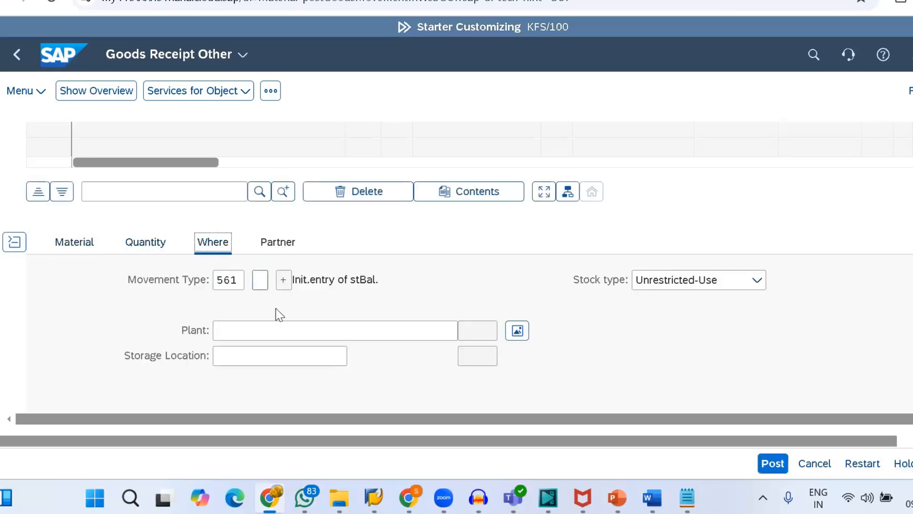
click(238, 331)
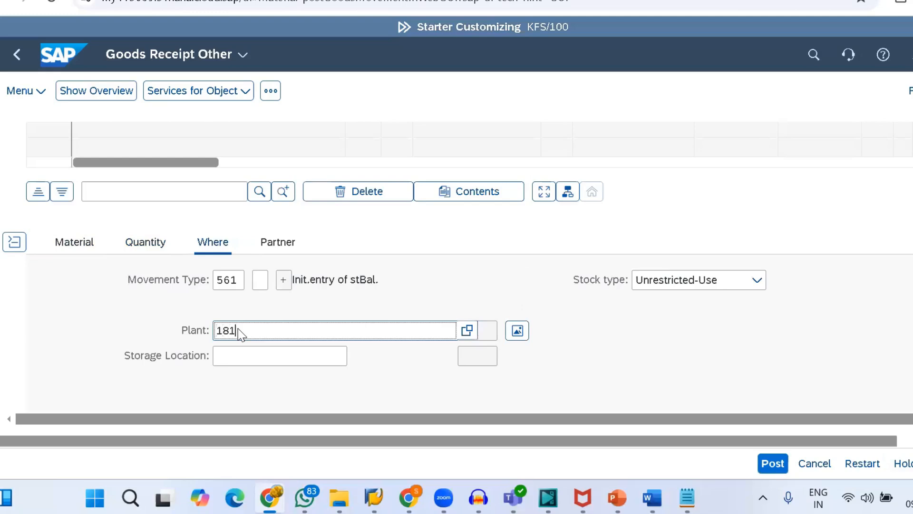
text(1810)
click(237, 354)
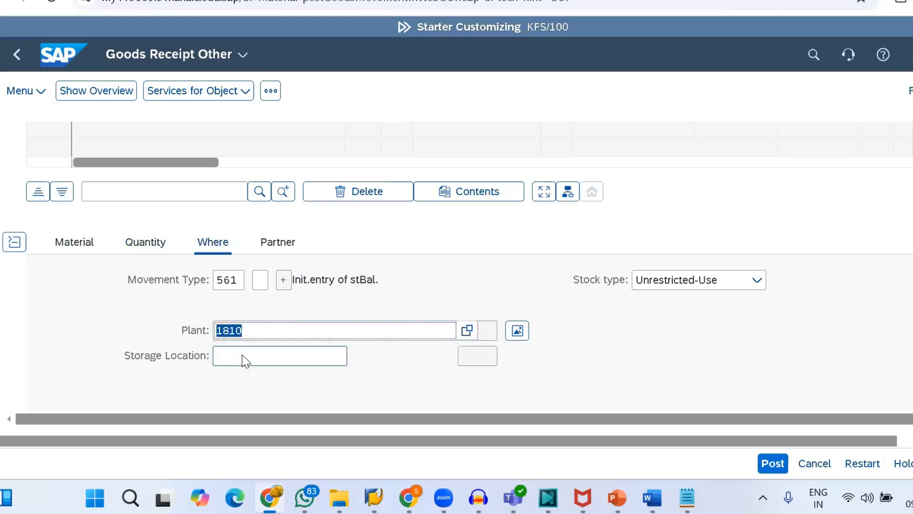
click(242, 360)
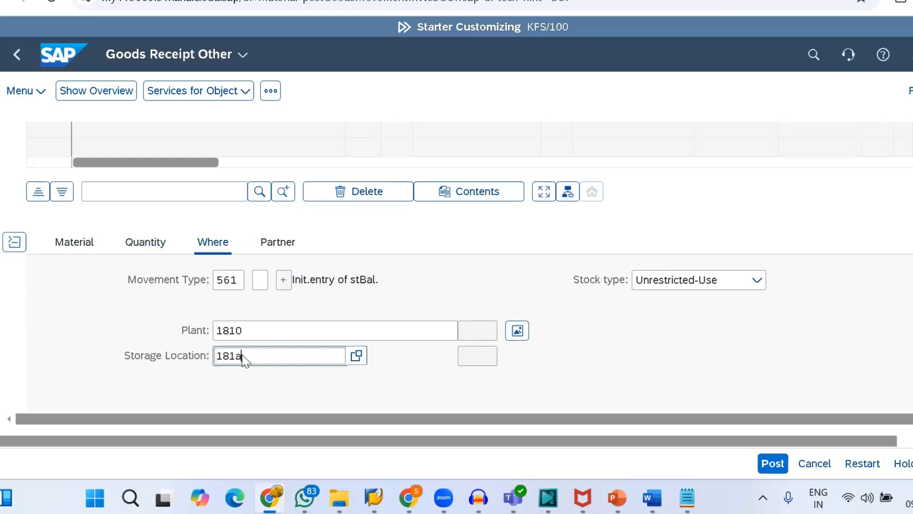
text(1814)
key(Return)
Step: Try to post the goods receipt with the batch data left blank, and close the log
click(339, 242)
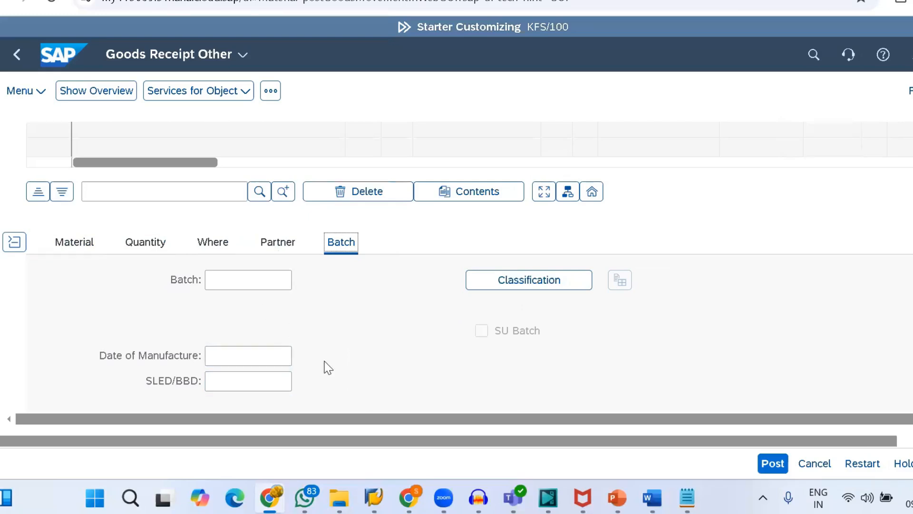
click(772, 463)
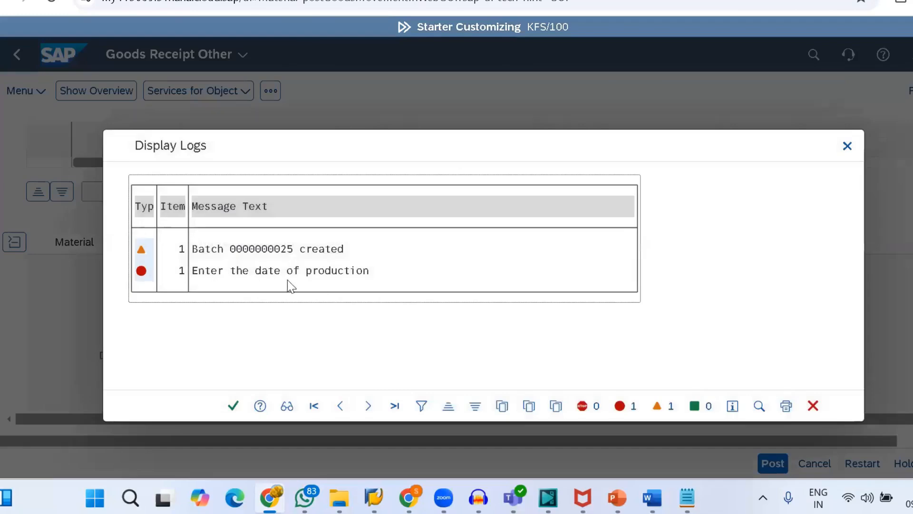
click(233, 405)
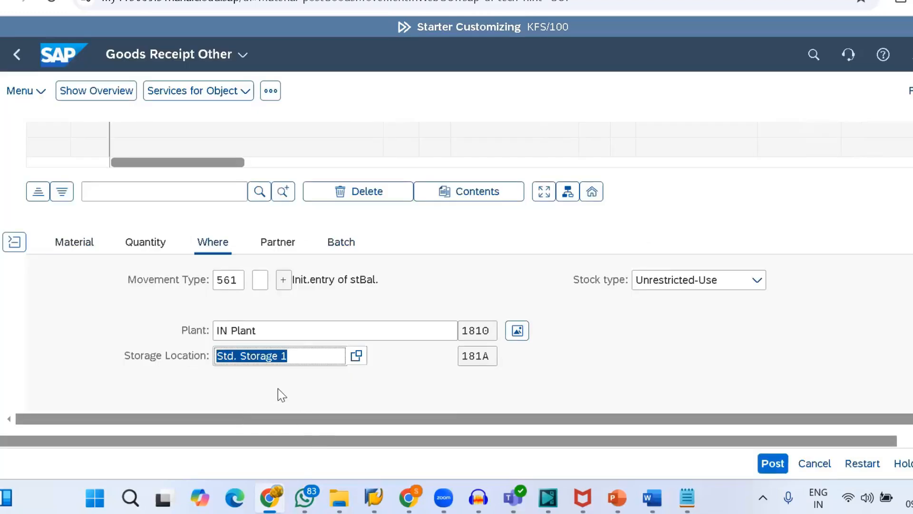
Step: Set the batch's date of manufacture to 08/01/2024 and post the goods receipt
click(340, 244)
click(237, 360)
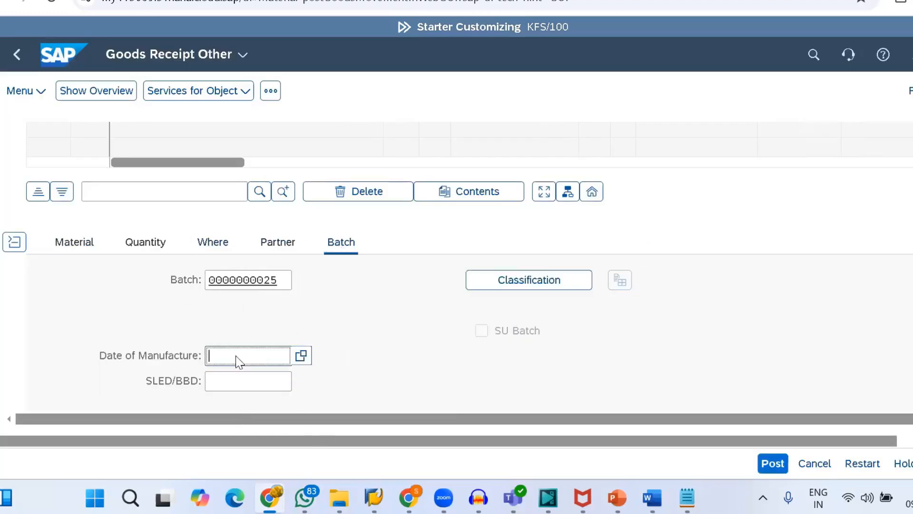
click(301, 356)
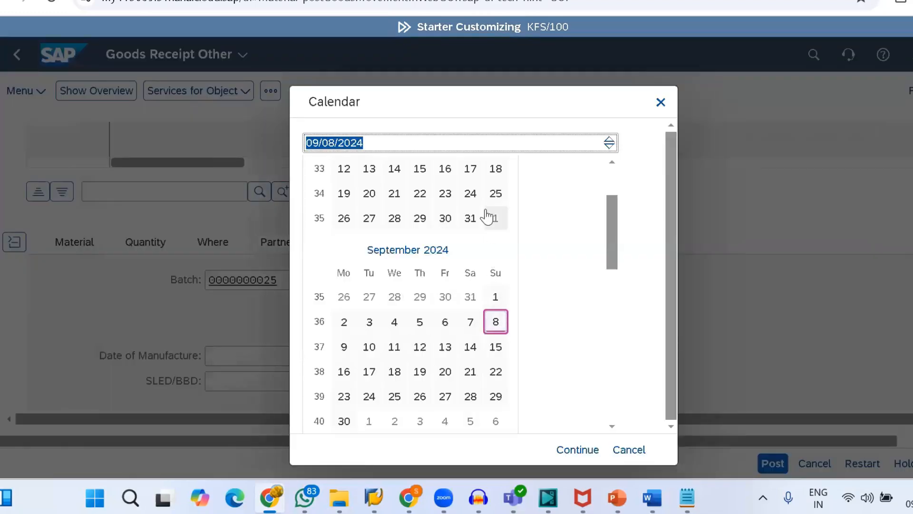
drag(614, 244, 614, 217)
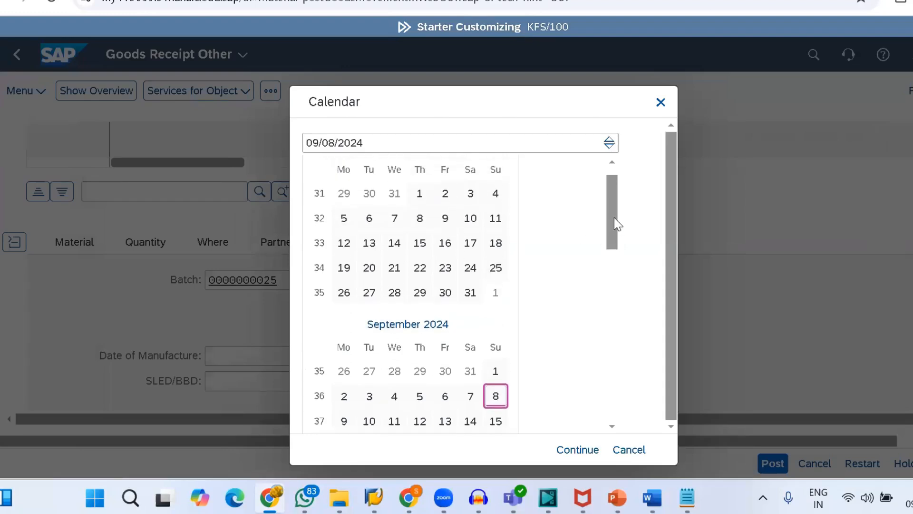
double_click(418, 193)
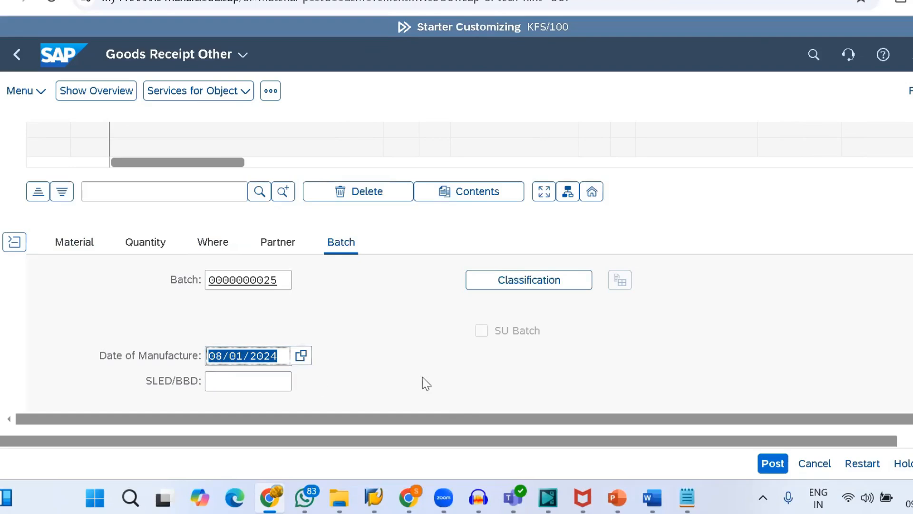
key(Return)
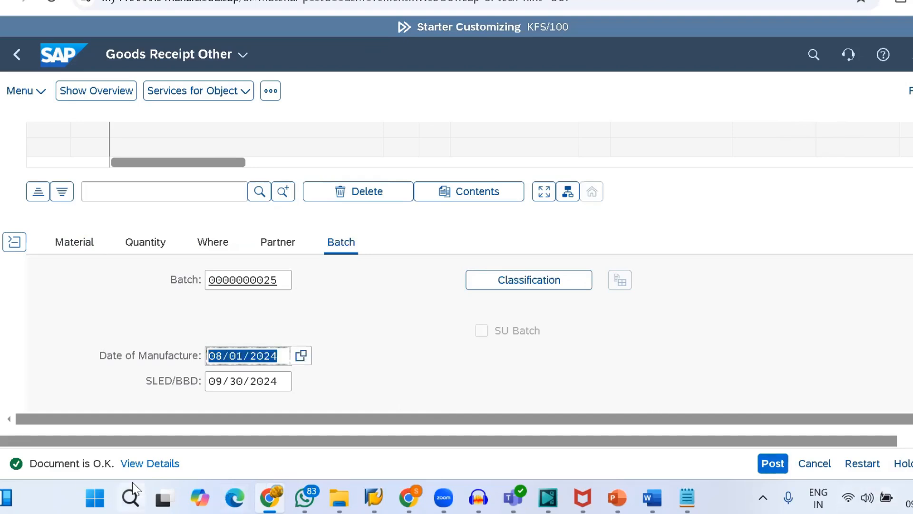
click(774, 464)
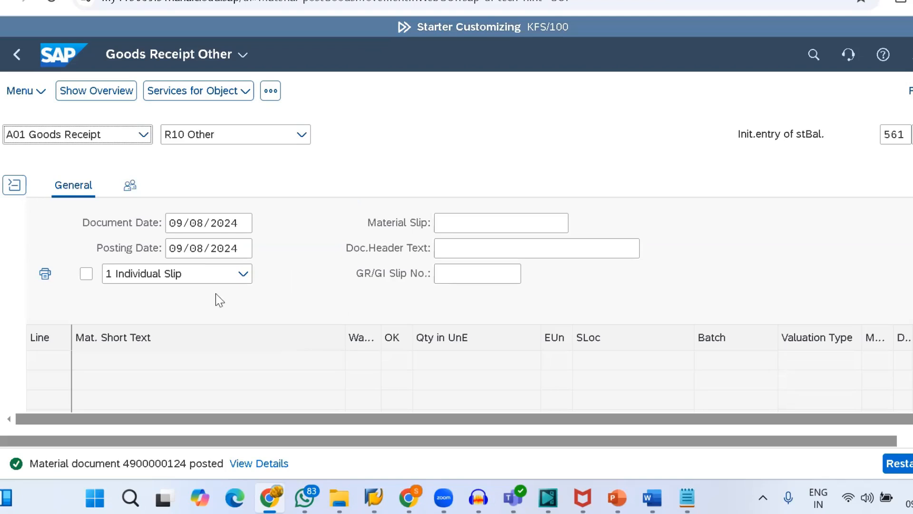
Step: Enter material 22 with a quantity of 200 for a second goods receipt
scroll(219, 300, down, 4)
click(244, 362)
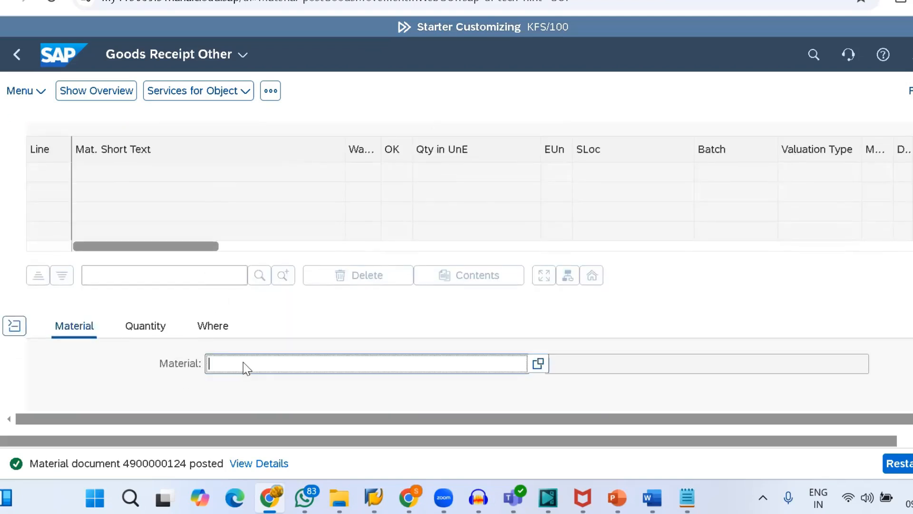
text(22)
key(Return)
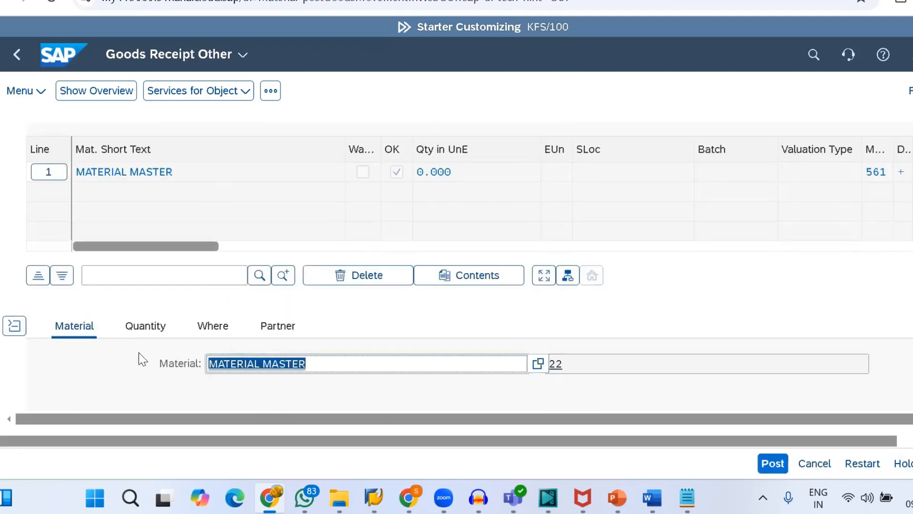
click(138, 333)
click(252, 361)
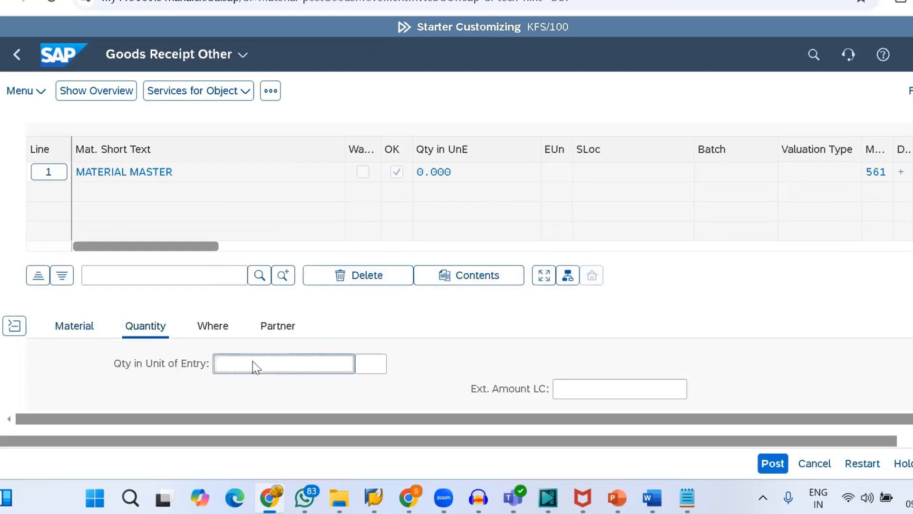
text(200)
key(Return)
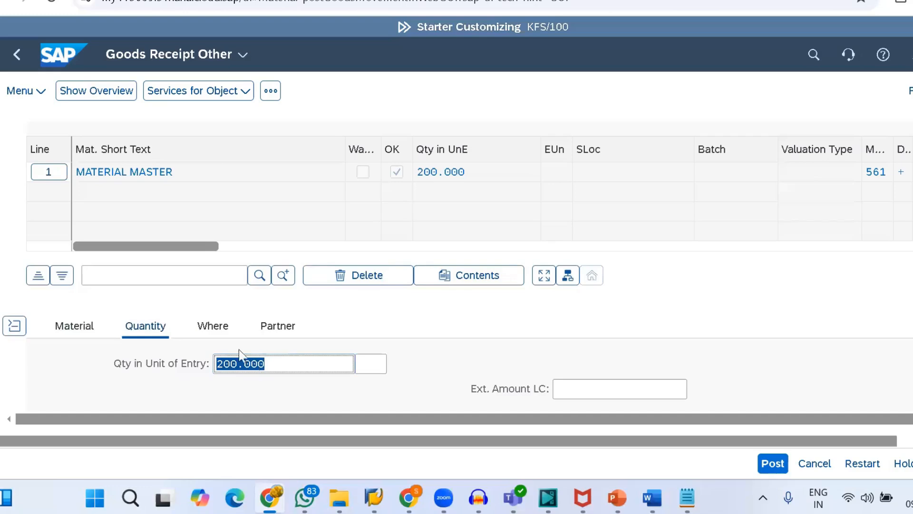
Step: Assign plant 1810 and storage location 181A to the 200-unit receipt item
click(214, 326)
scroll(266, 333, down, 3)
click(248, 284)
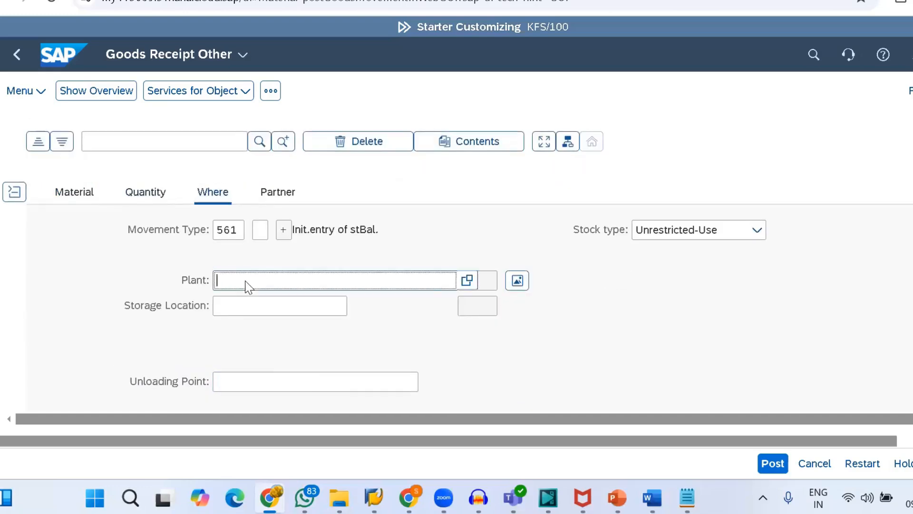
text(1810)
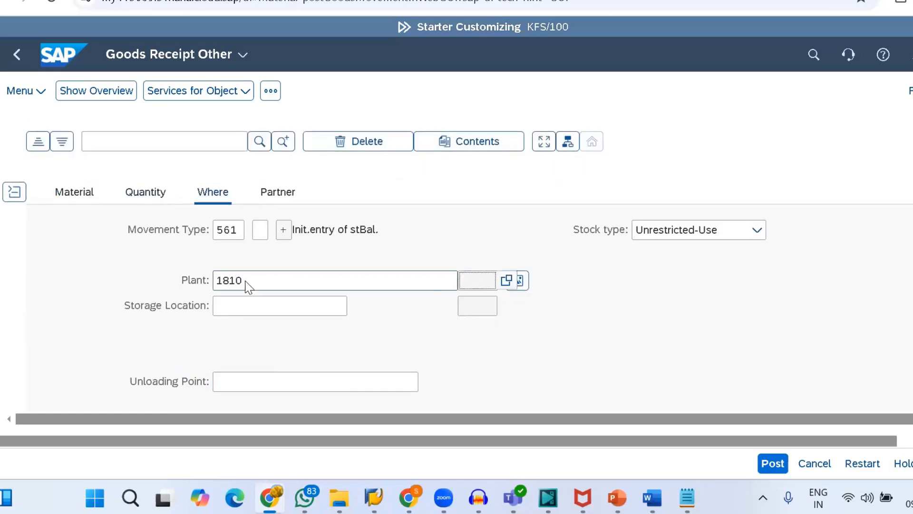
key(Tab)
text(181a)
key(Return)
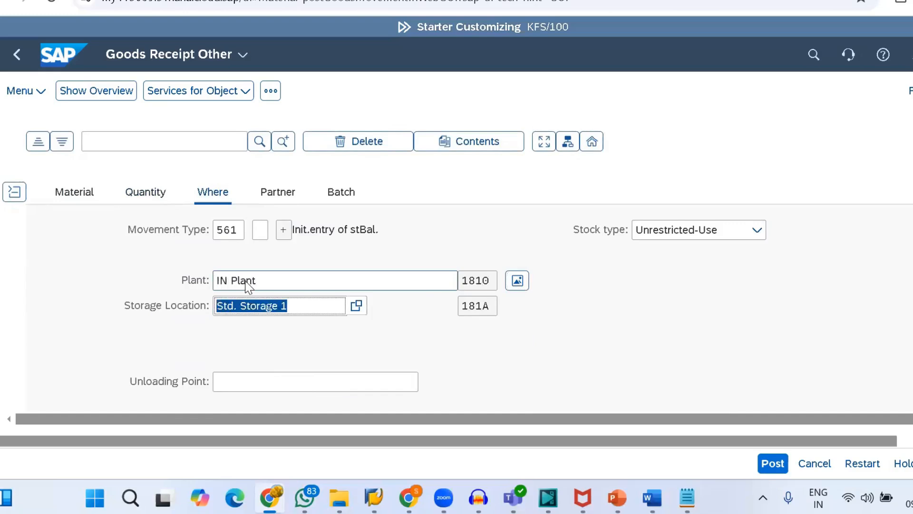
Step: Set the second receipt's batch date of manufacture to 08/05/2024, accept the log, and post the goods receipt
click(338, 193)
click(224, 309)
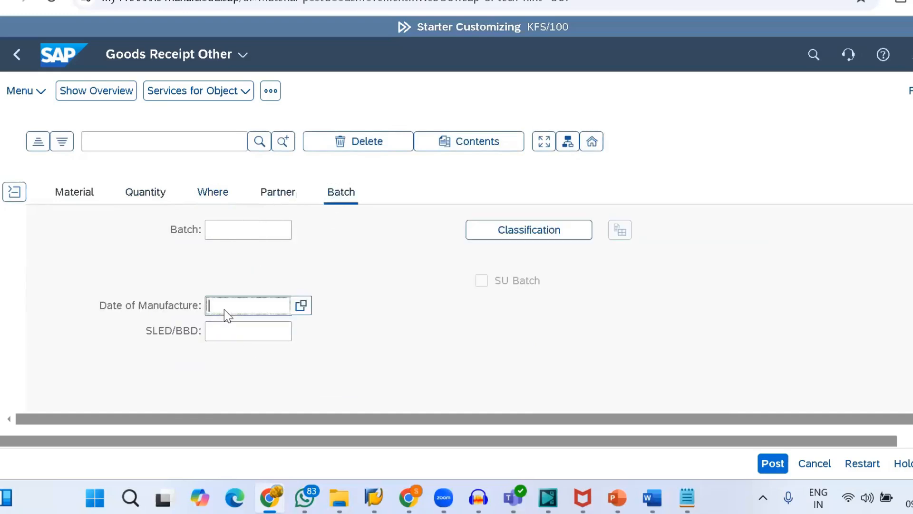
click(300, 305)
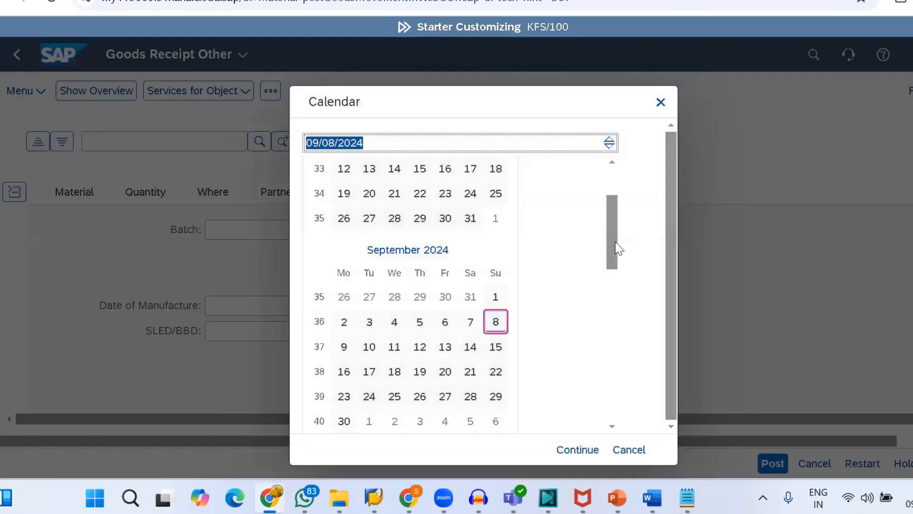
scroll(617, 245, up, 3)
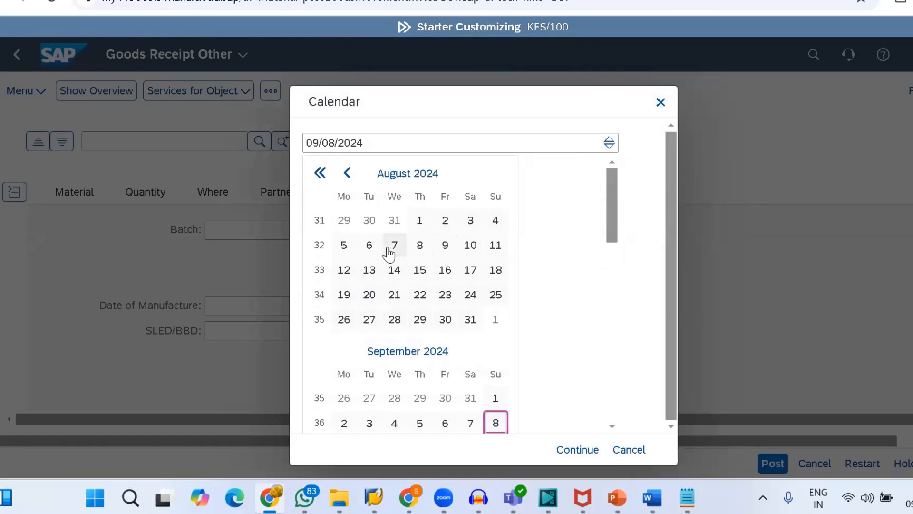
click(344, 247)
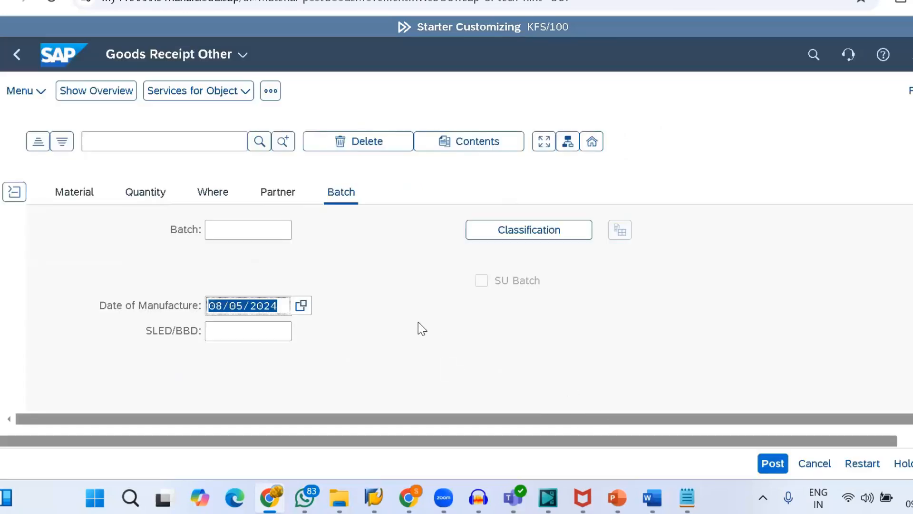
click(772, 464)
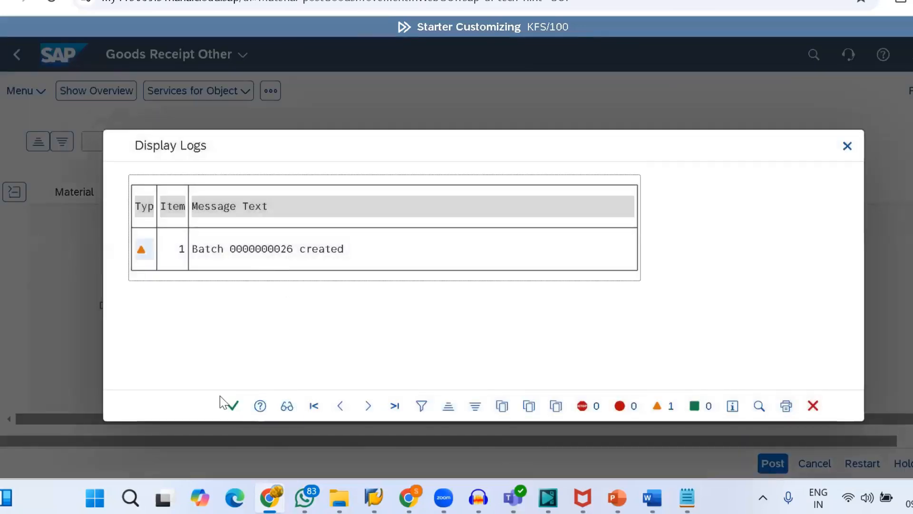
click(232, 405)
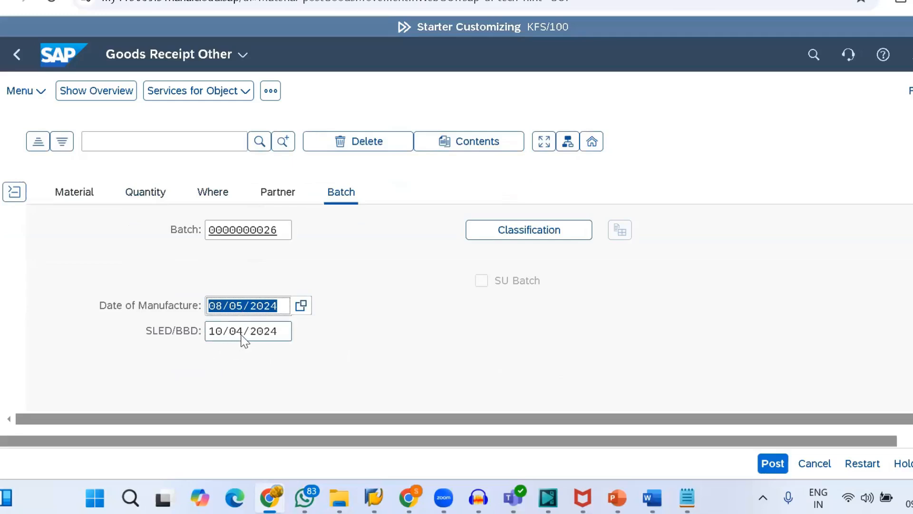
click(772, 464)
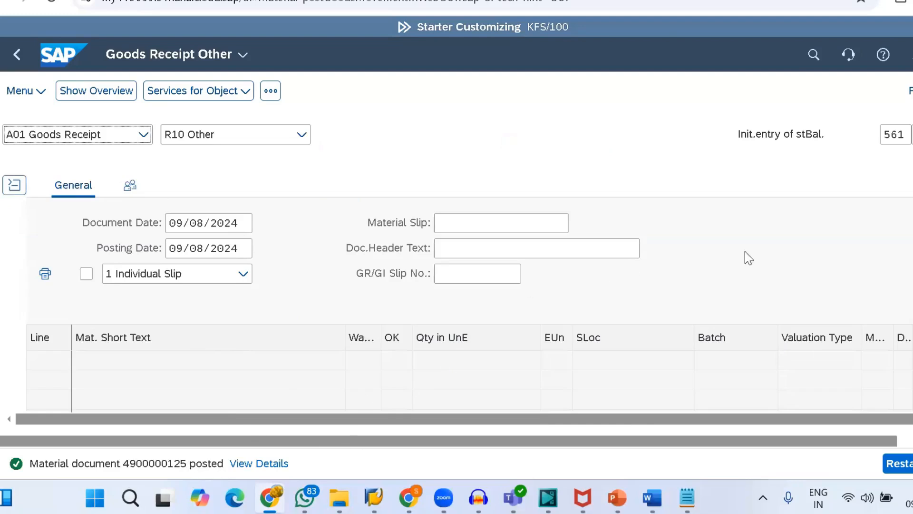
Step: Search the apps for "batch cock" and open the Batch Information Cockpit
click(815, 60)
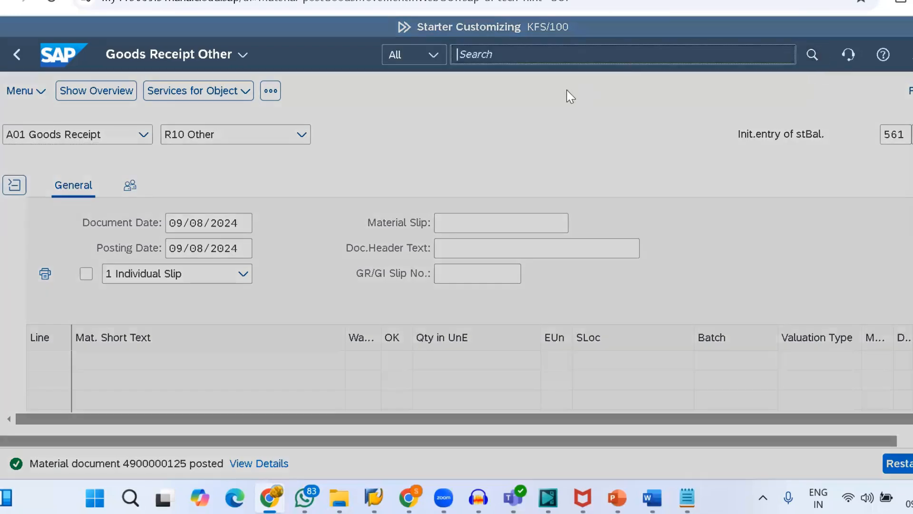
text(bat)
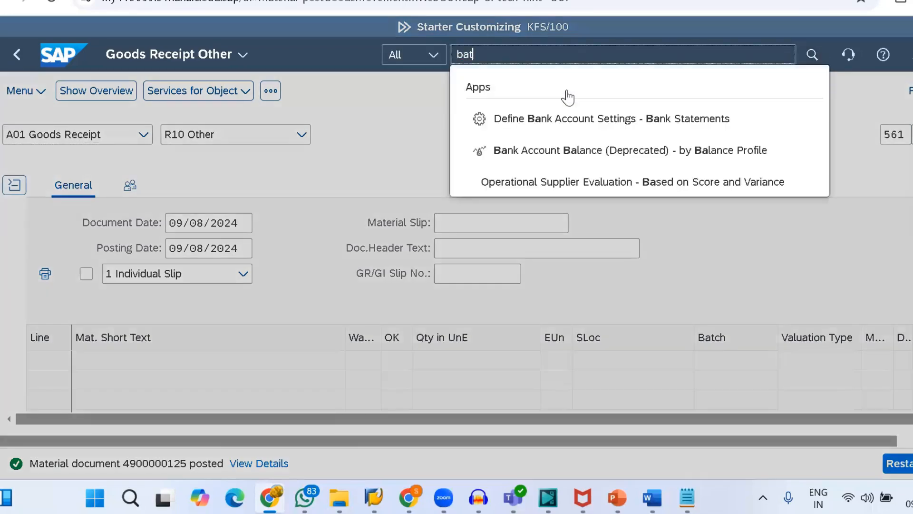
text(ch )
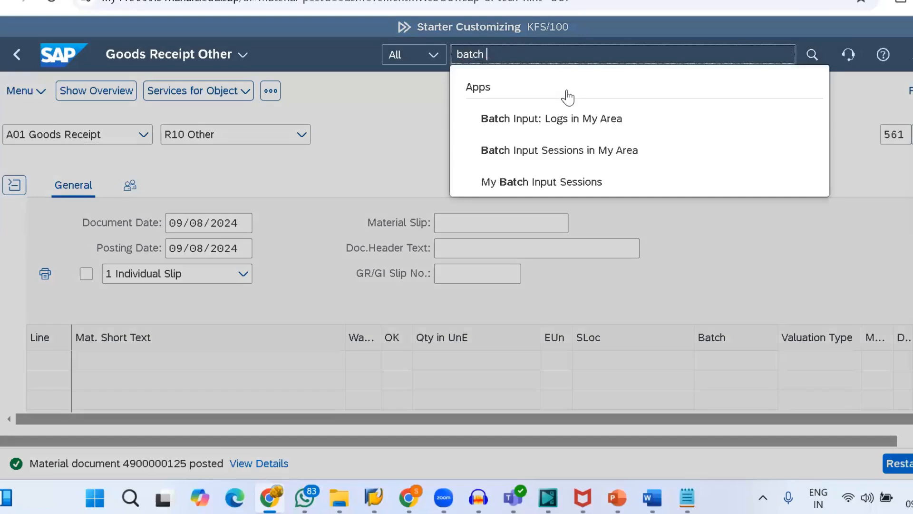
text(cock)
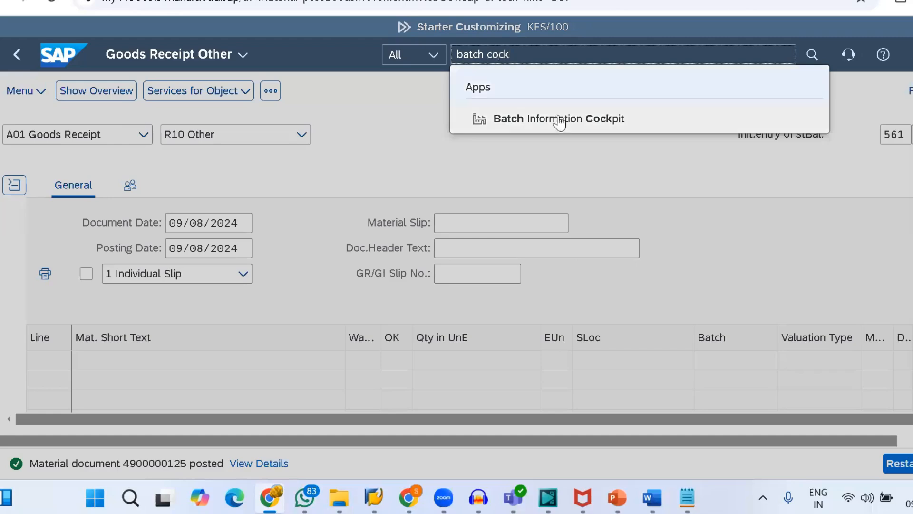
click(546, 122)
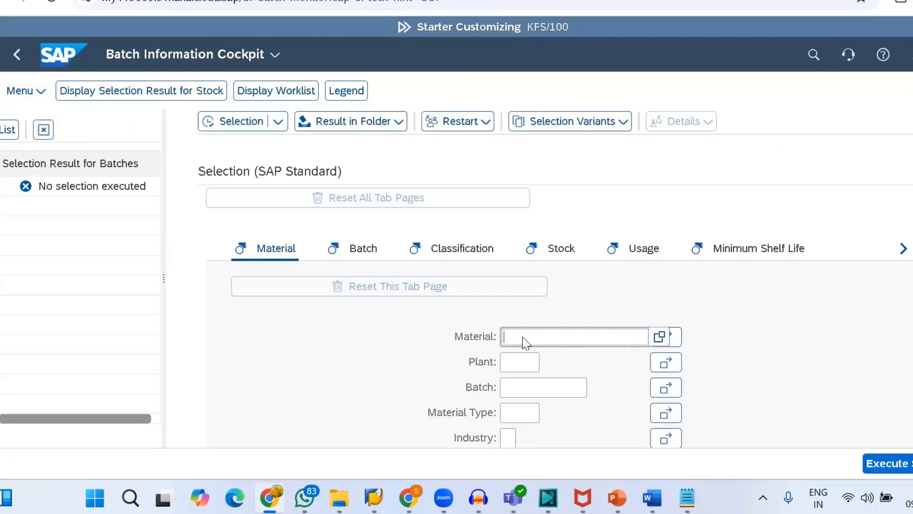
Step: Run the batch selection for material 22 and examine each batch's manufacture date and shelf life expiration date
text(22)
key(Return)
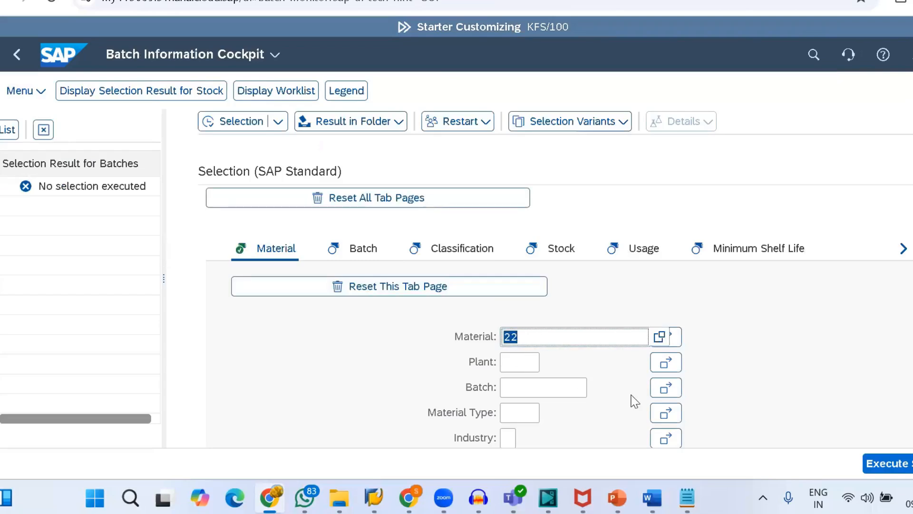
click(887, 470)
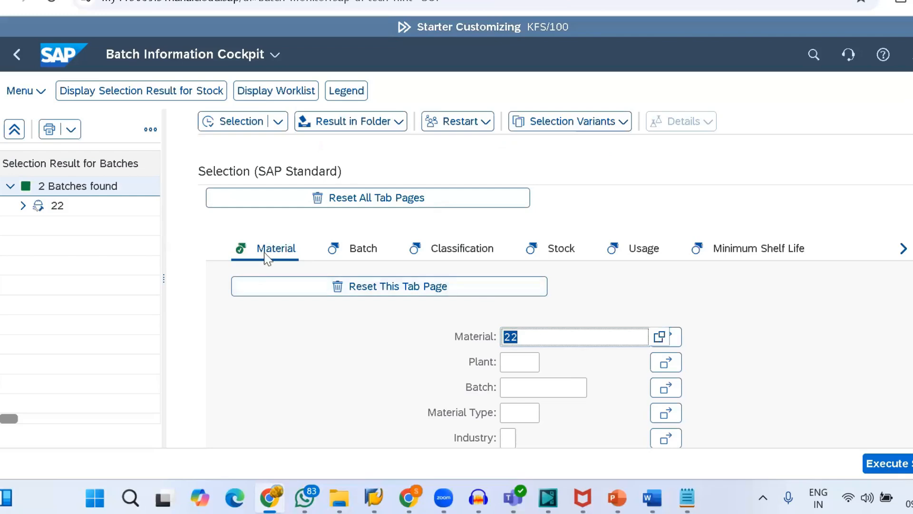
click(23, 206)
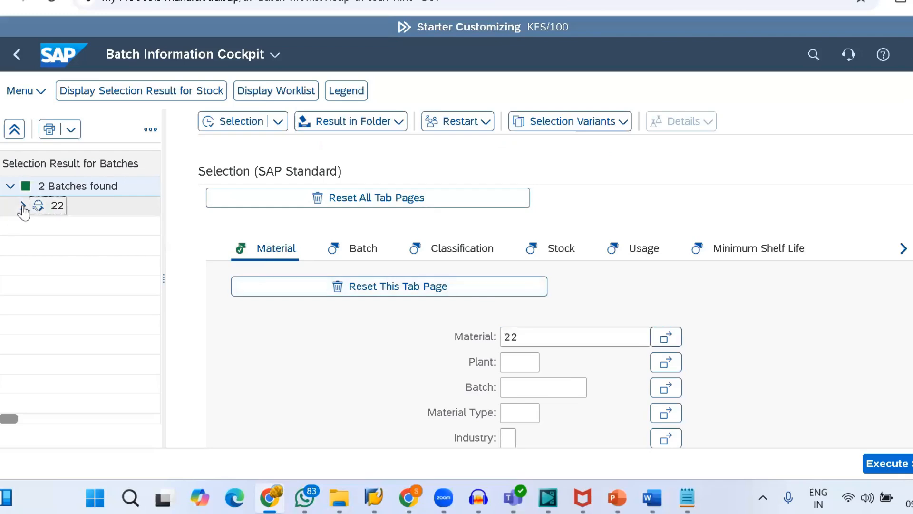
drag(163, 277, 823, 316)
click(123, 240)
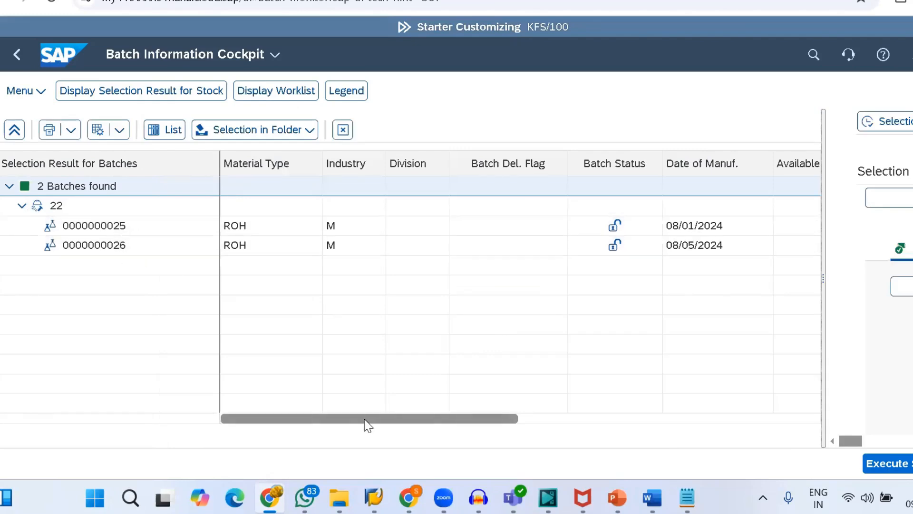
drag(366, 418, 403, 420)
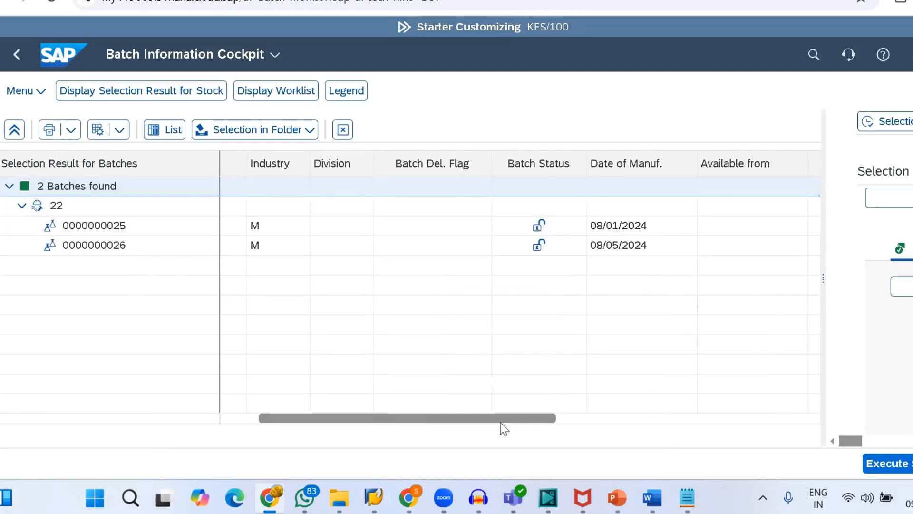
drag(493, 421, 651, 422)
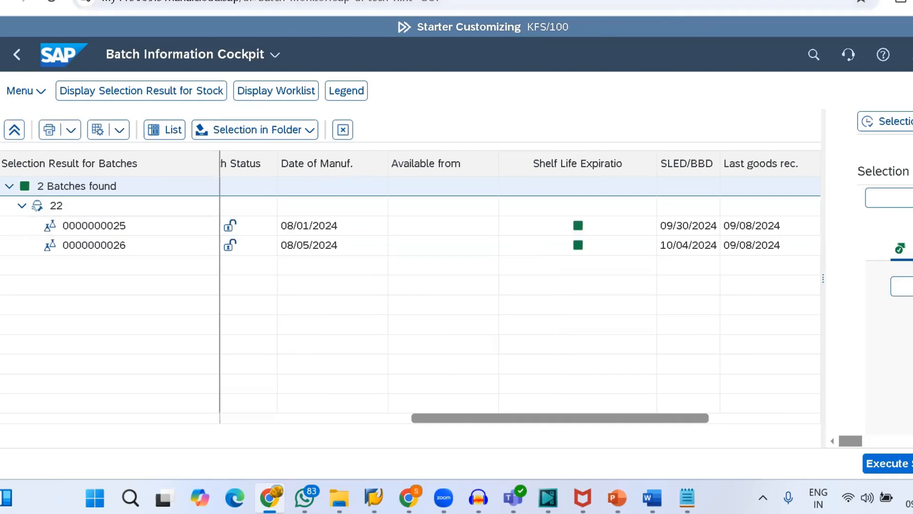
Step: Find the Post Goods Movement app with "migo" from the home page and switch the transaction to A07 Goods Issue
click(476, 1)
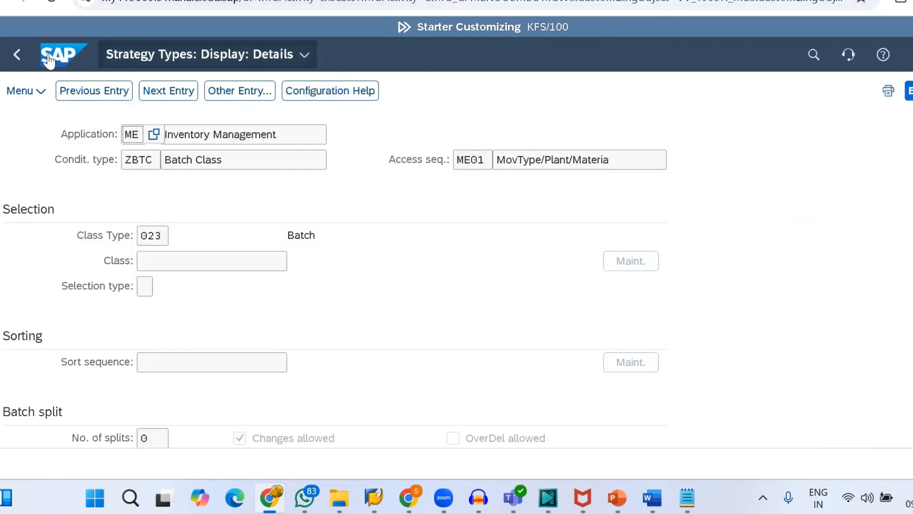
click(67, 56)
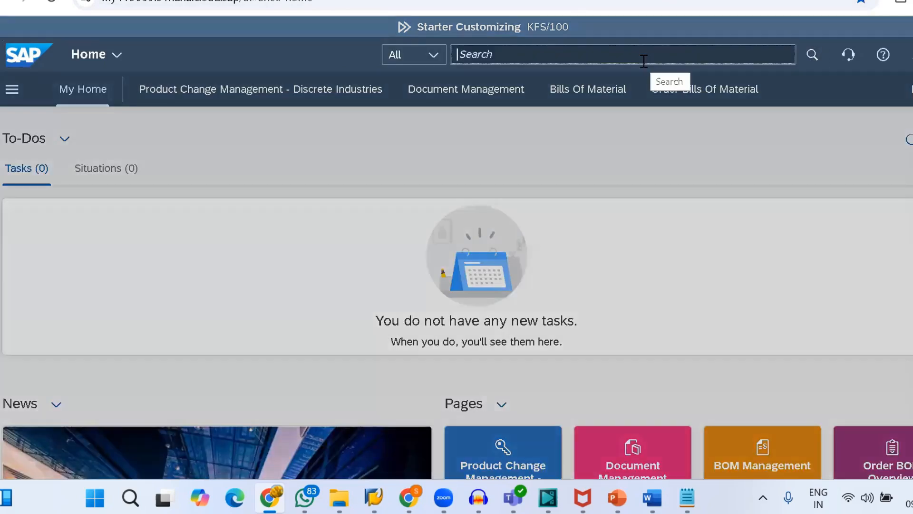
click(644, 61)
text(migo)
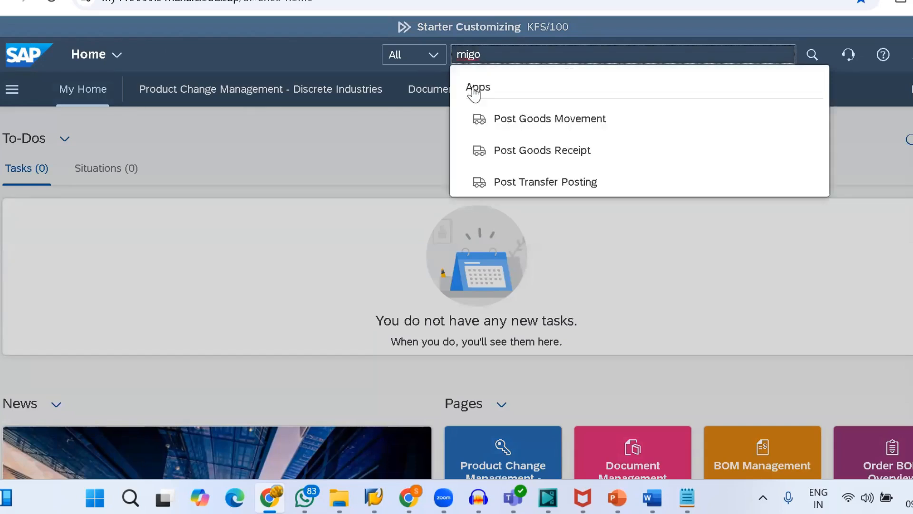
click(541, 125)
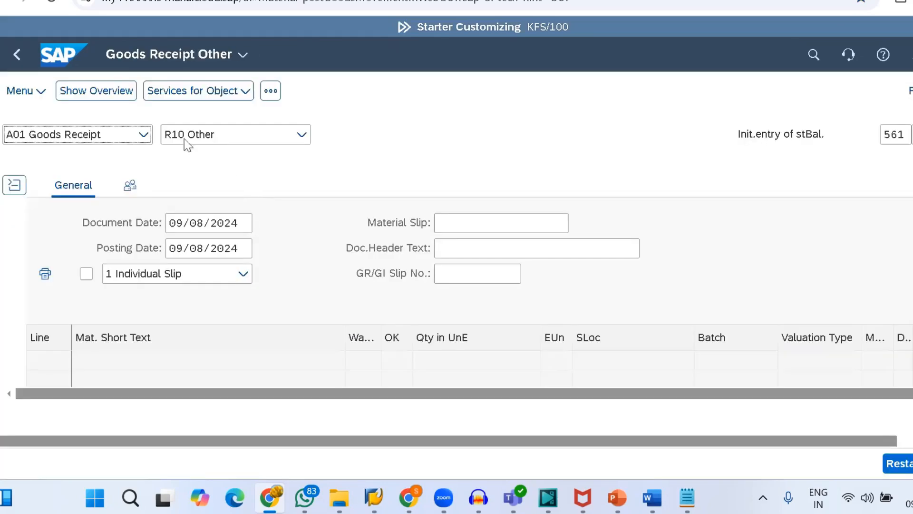
click(143, 135)
click(90, 182)
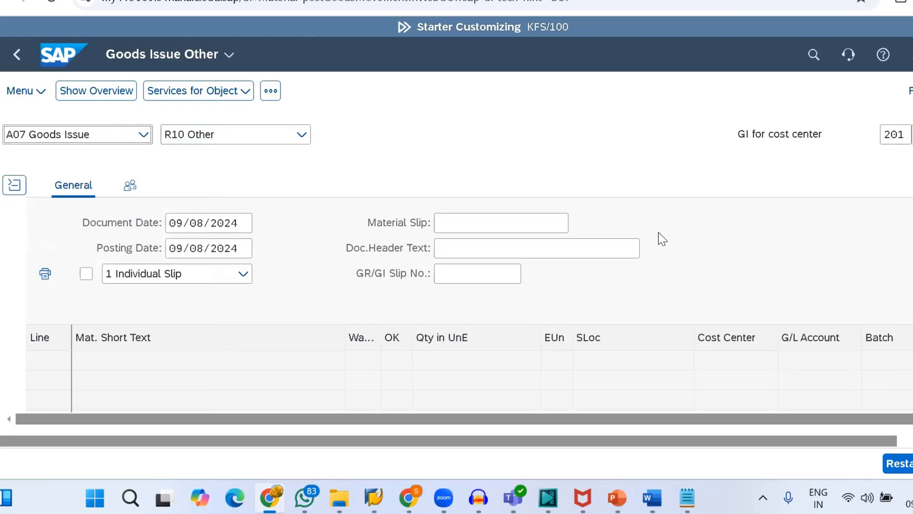
Step: Enter material 22 with a quantity of 10 for the goods issue item
scroll(658, 238, down, 5)
click(241, 283)
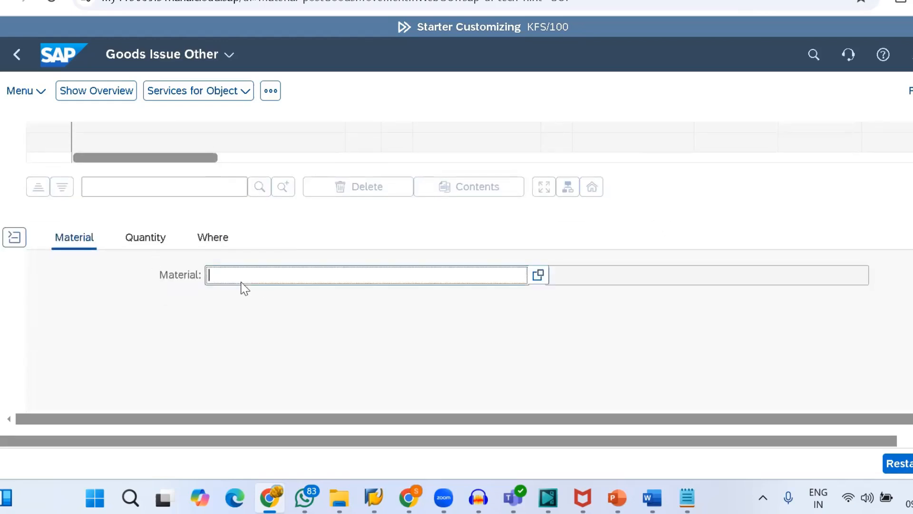
text(22)
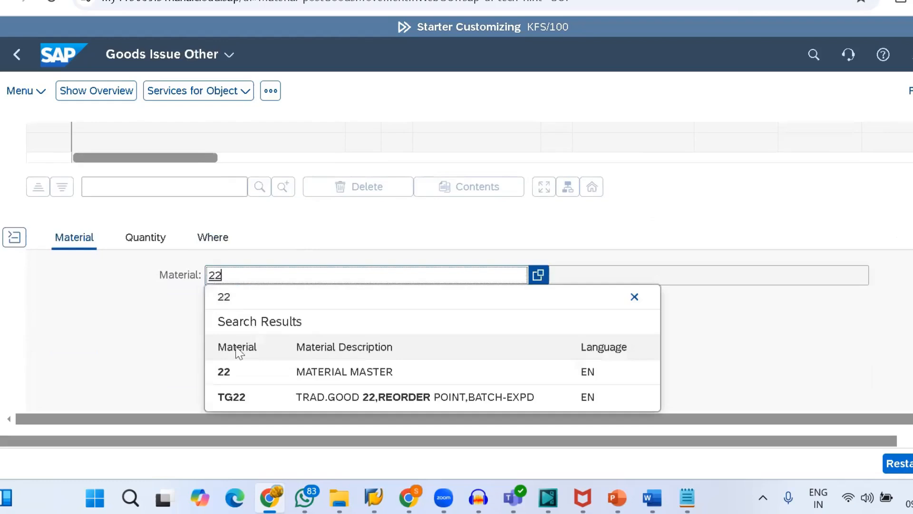
click(233, 296)
click(145, 244)
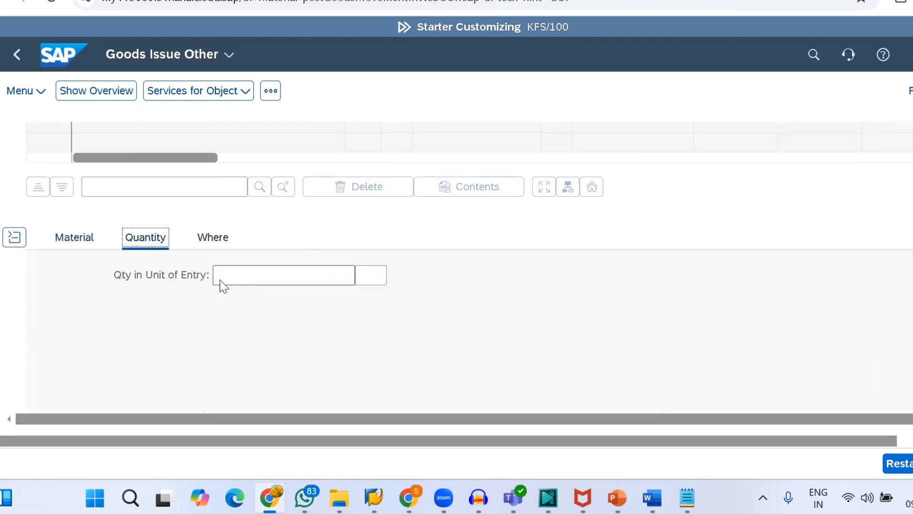
click(220, 280)
text(10)
key(Return)
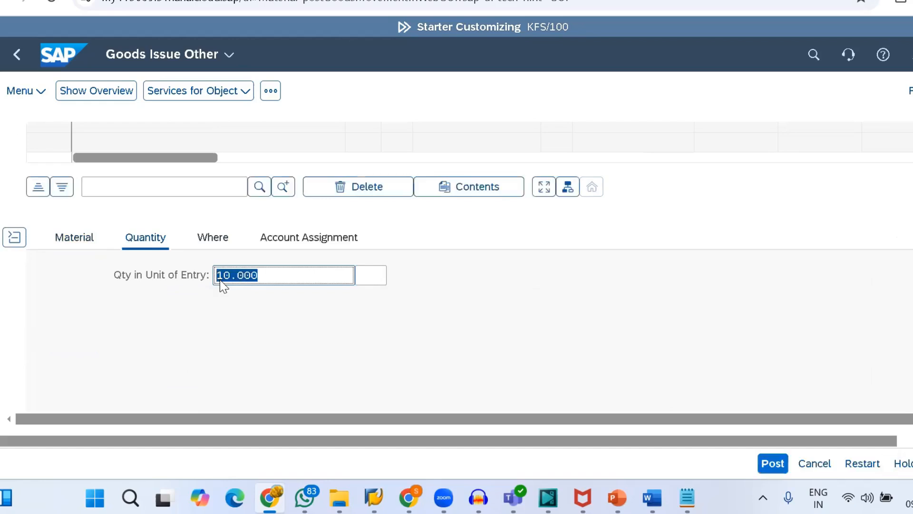
Step: Assign plant 1810 and storage location 181A to the goods issue item
click(214, 240)
click(233, 320)
text(1810)
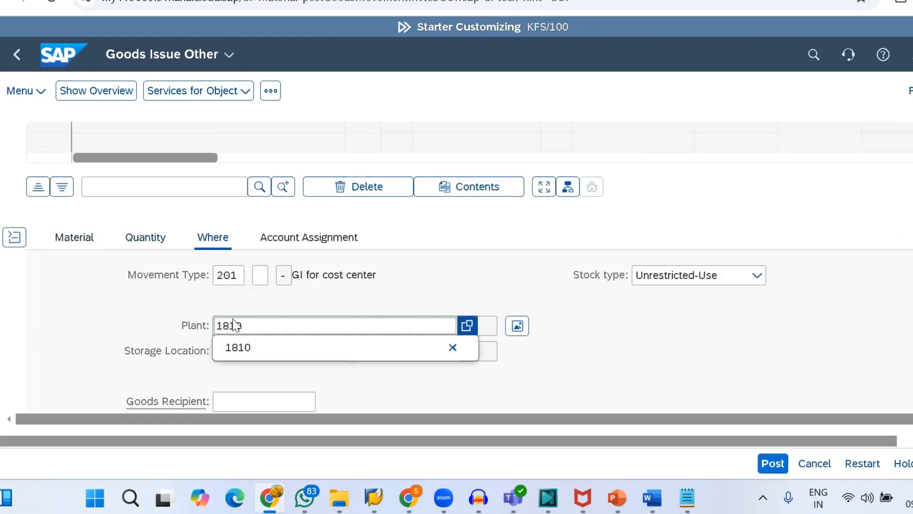
key(Return)
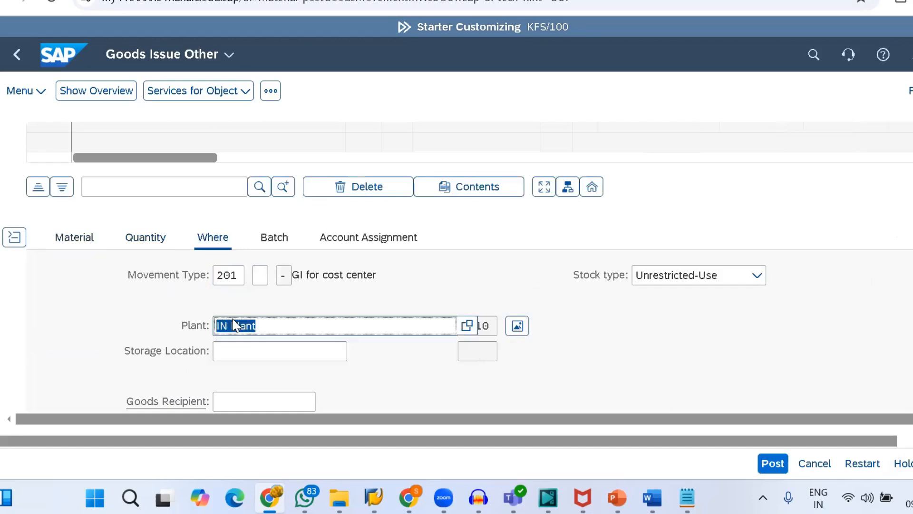
click(248, 348)
text(181a)
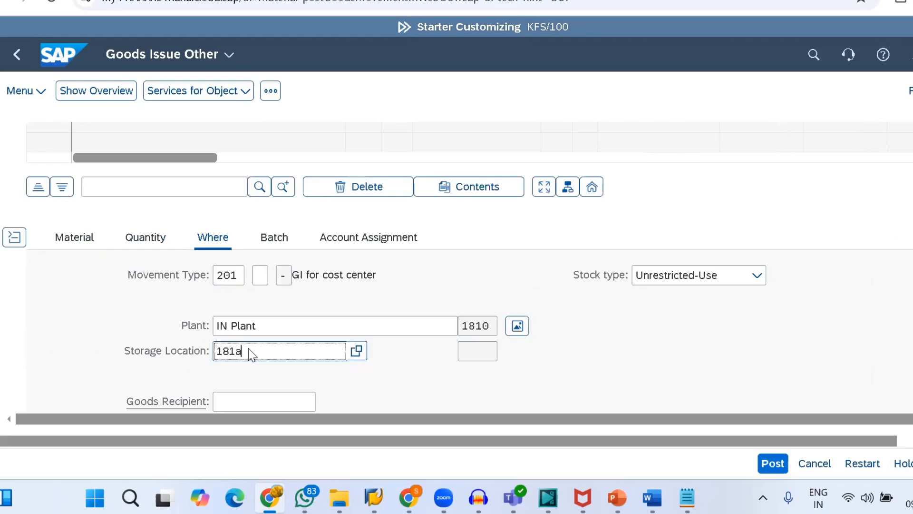
key(Return)
click(284, 240)
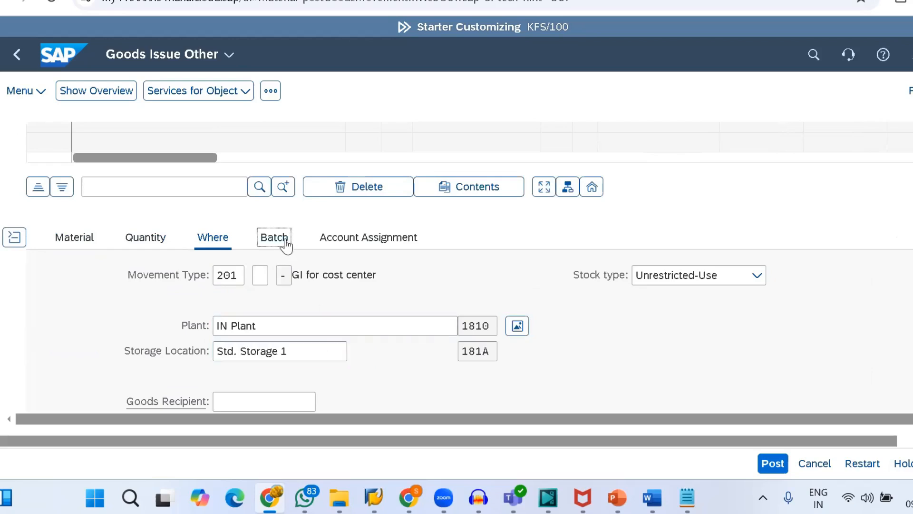
click(244, 355)
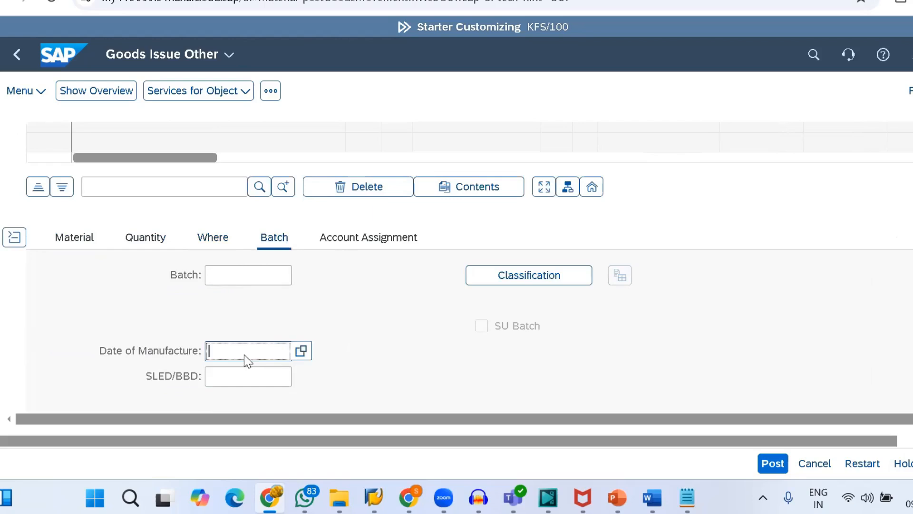
click(304, 357)
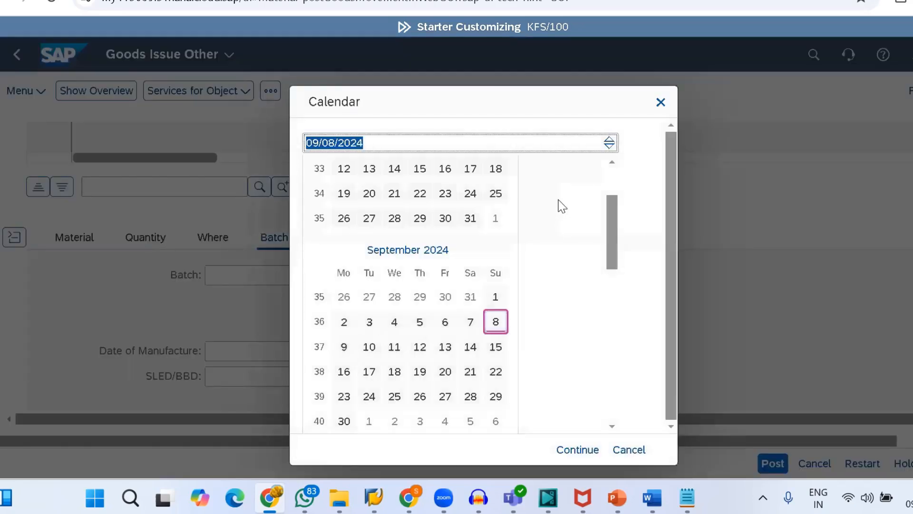
click(661, 103)
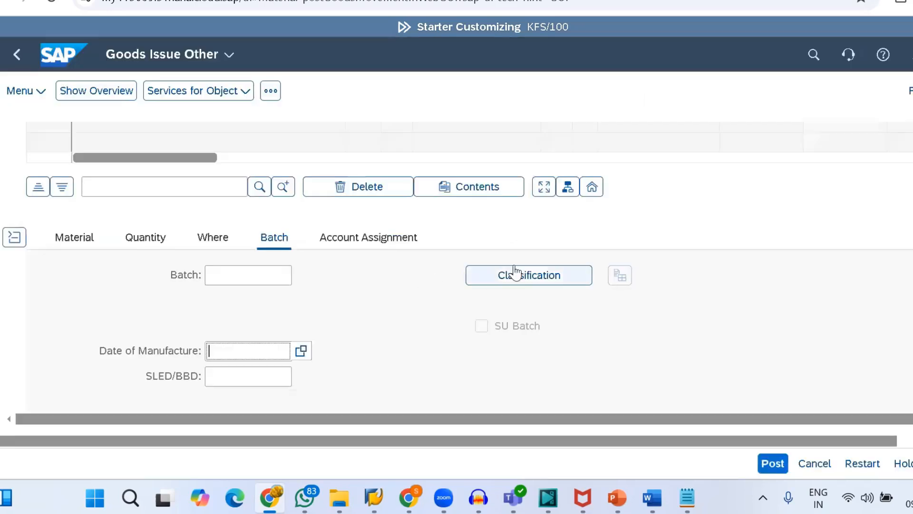
Step: Assign cost center 18101101 to the goods issue item, check the document and close the log
click(358, 243)
click(191, 330)
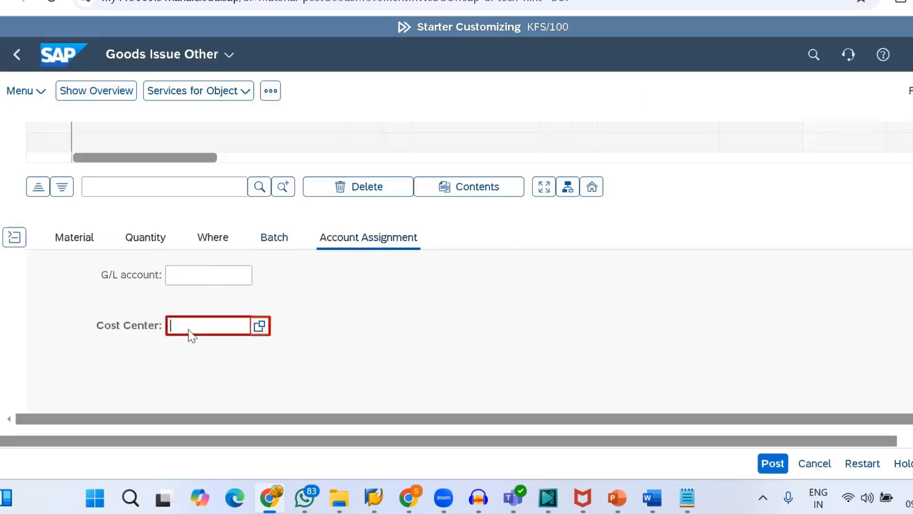
key(F4)
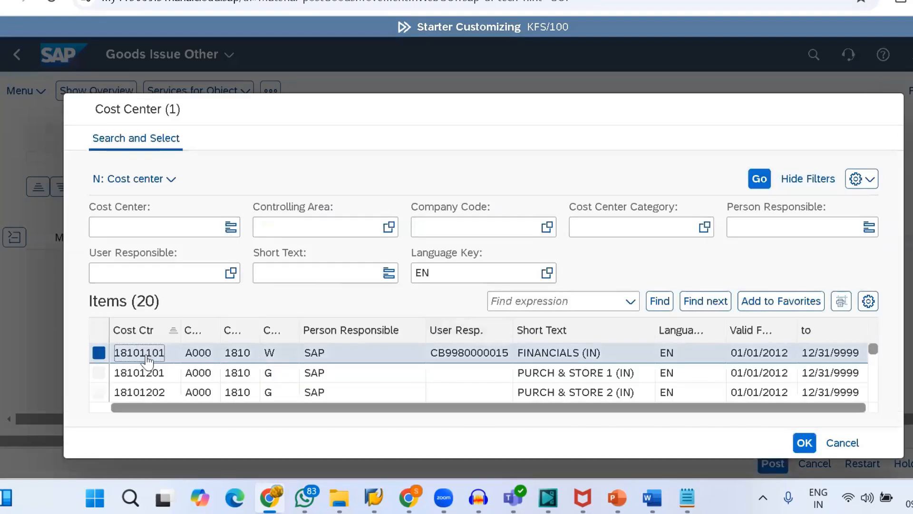
double_click(143, 353)
key(Return)
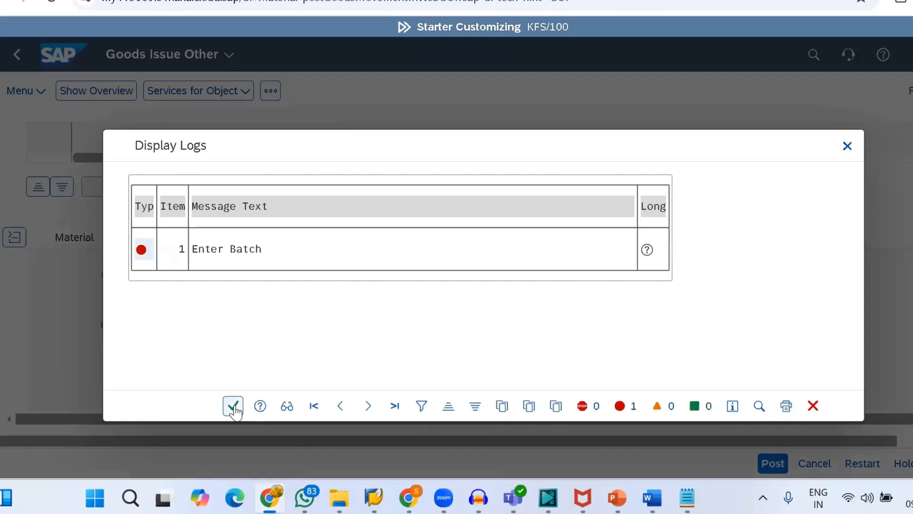
click(233, 405)
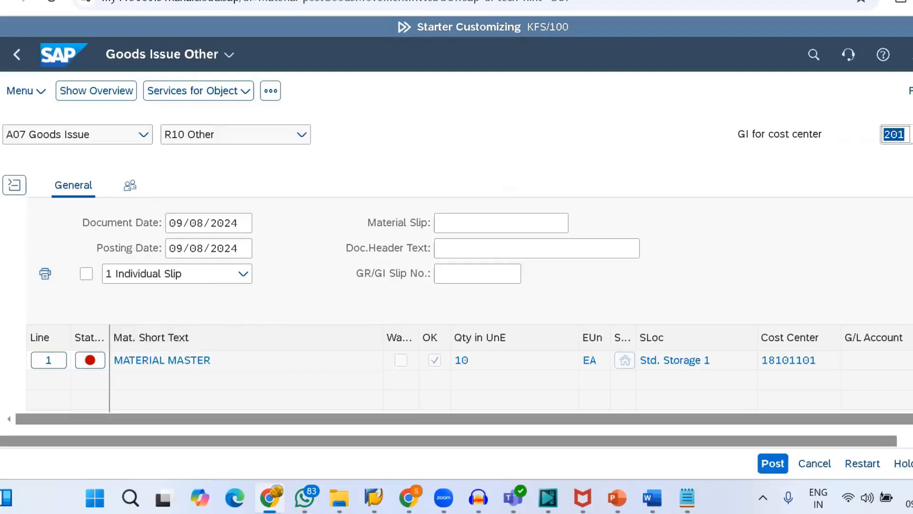
Step: Run stock determination on the item's quantity of 10 EA so that a batch is assigned automatically
scroll(298, 323, down, 5)
click(145, 223)
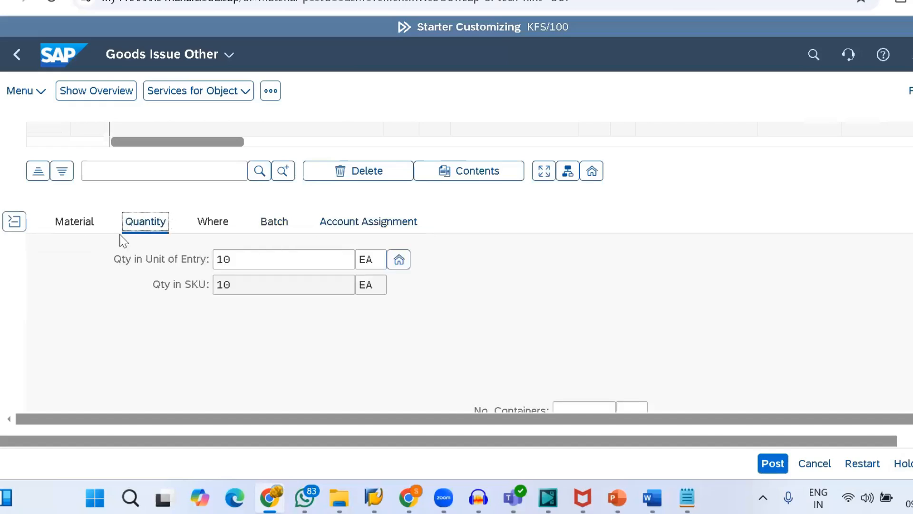
click(399, 269)
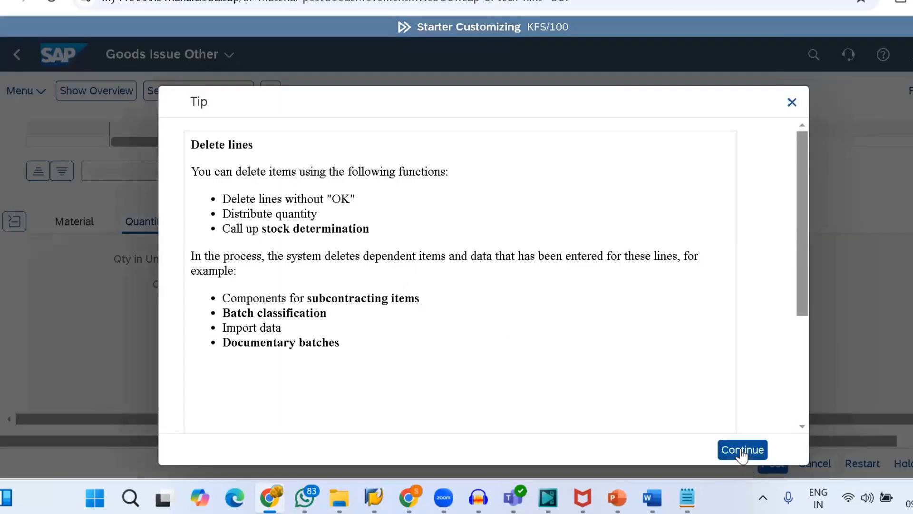
click(742, 450)
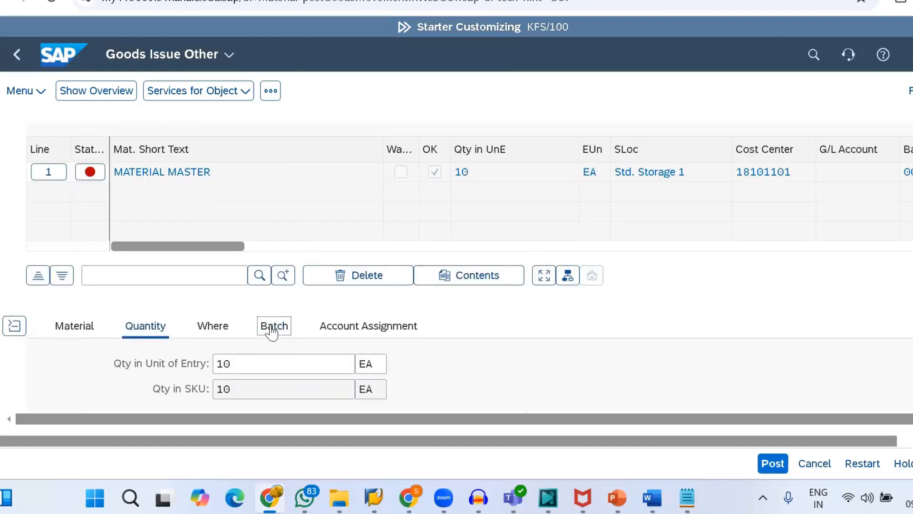
Step: Review the determined batch's dates and classification values, return to the goods issue and post it
click(272, 329)
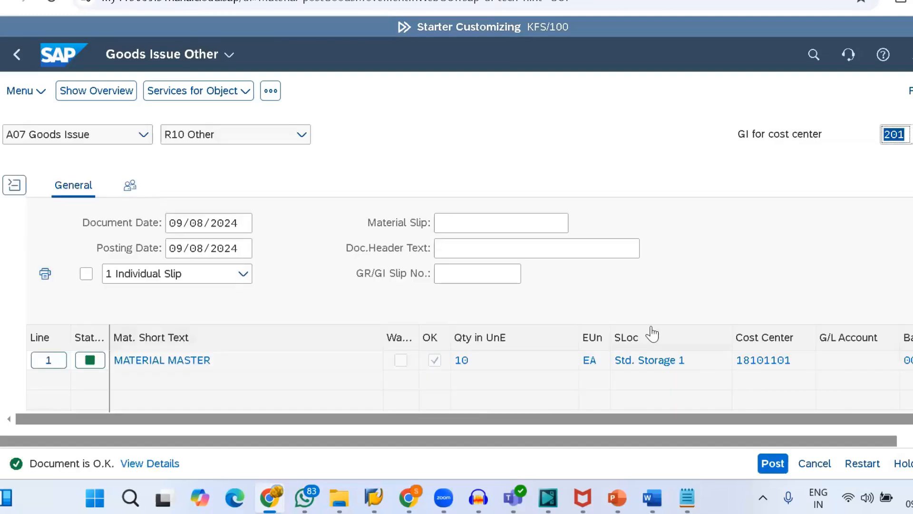
scroll(257, 345, down, 5)
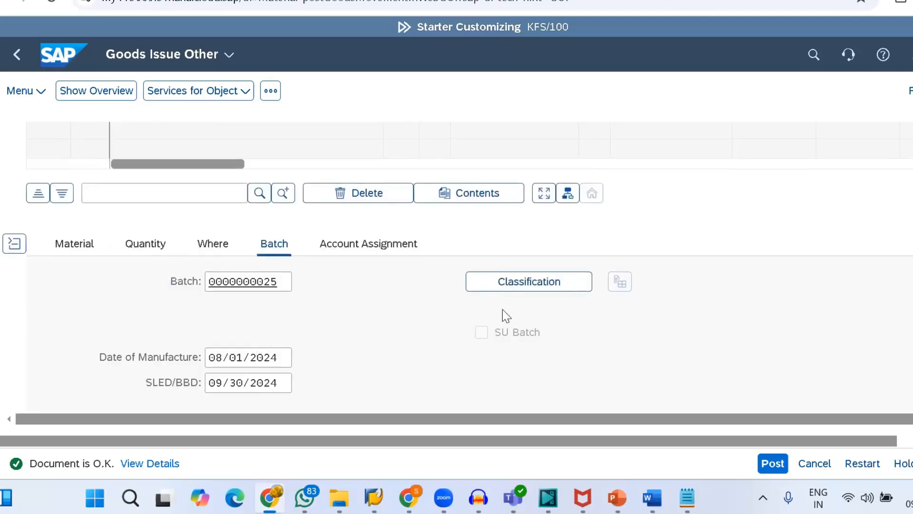
click(519, 286)
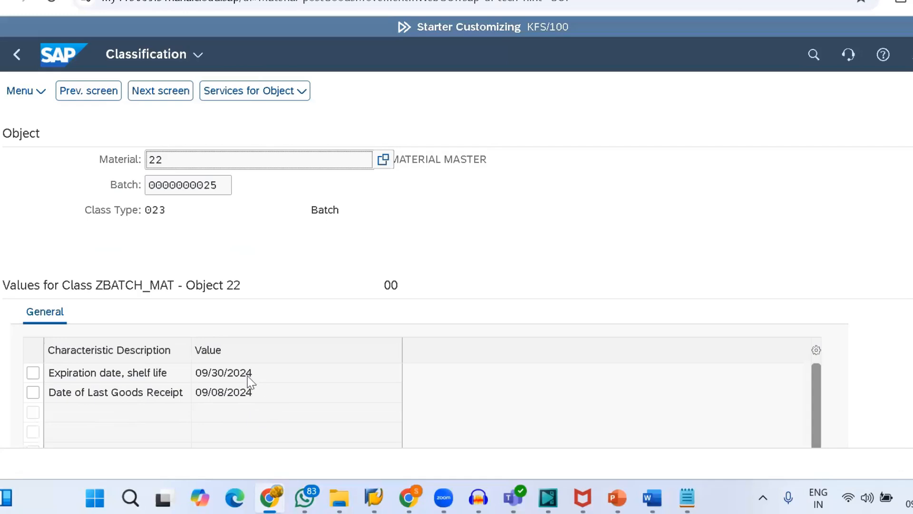
click(23, 56)
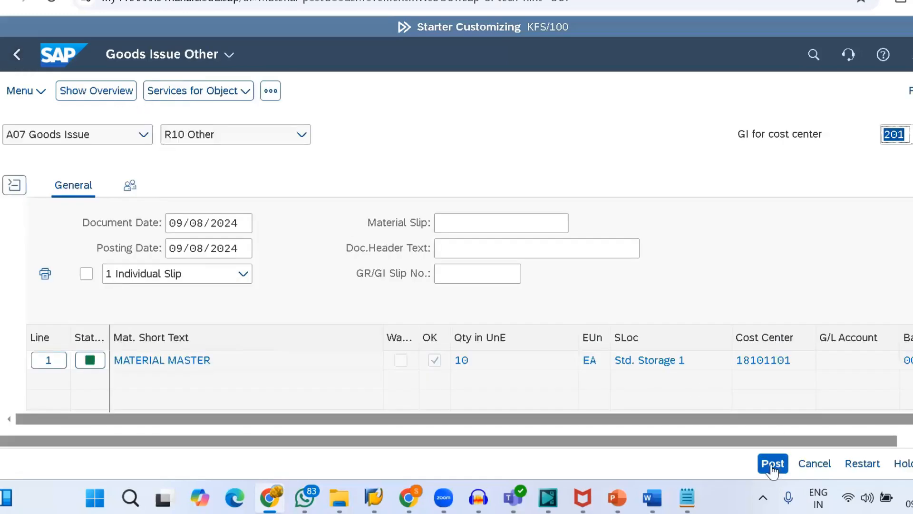
click(772, 465)
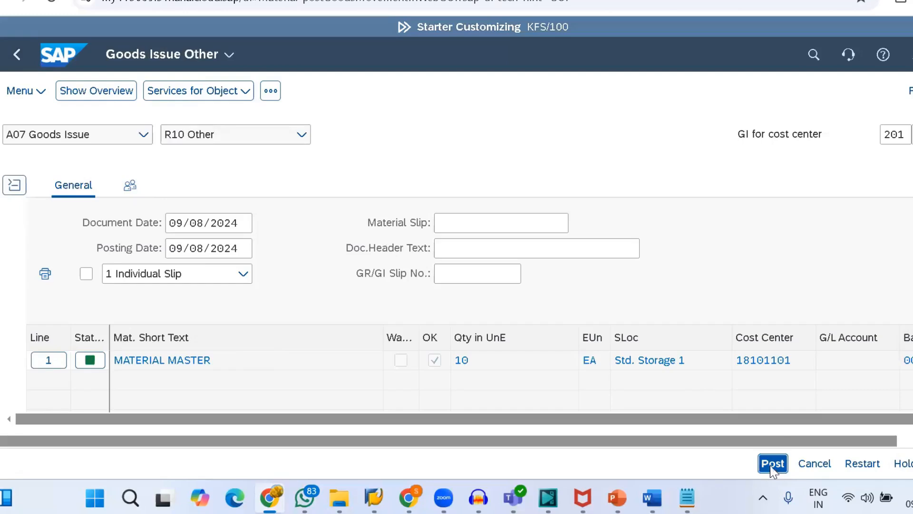